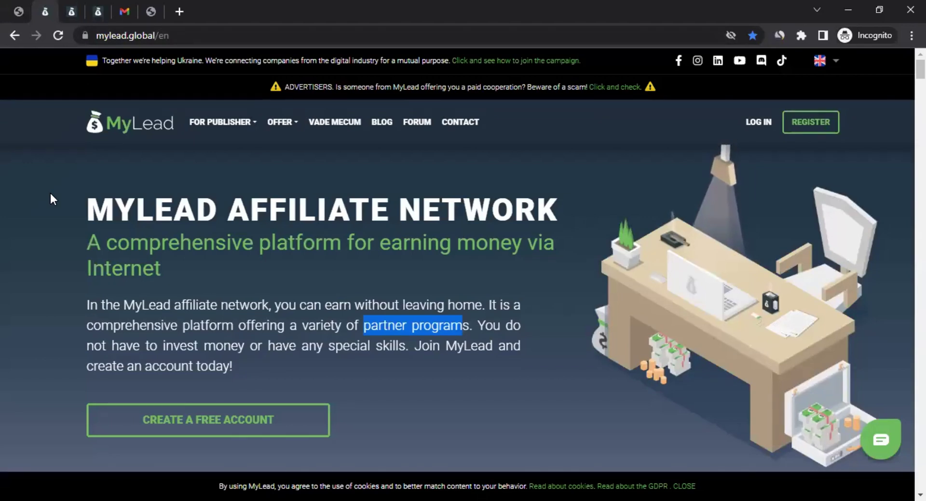
Step: Scroll to the earning guide and step through it from Step 1 to Step 4
left_click(51, 194)
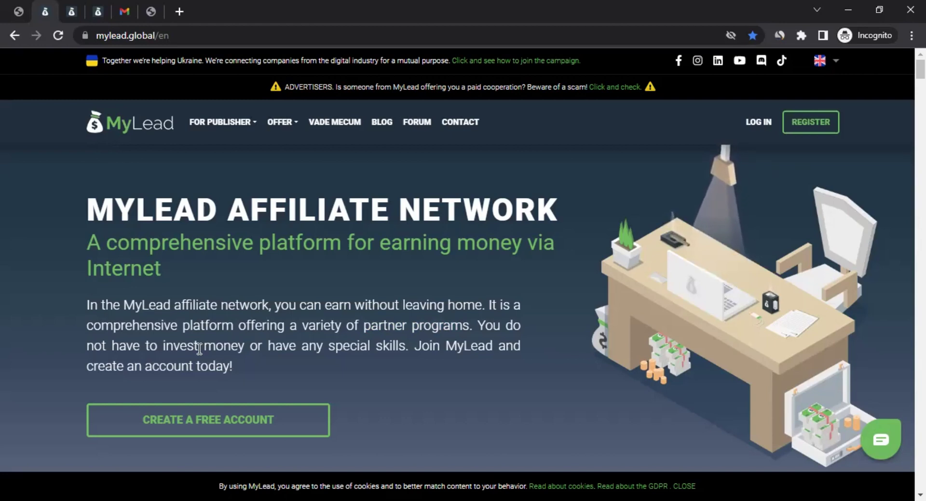
scroll(159, 349, "down", 5)
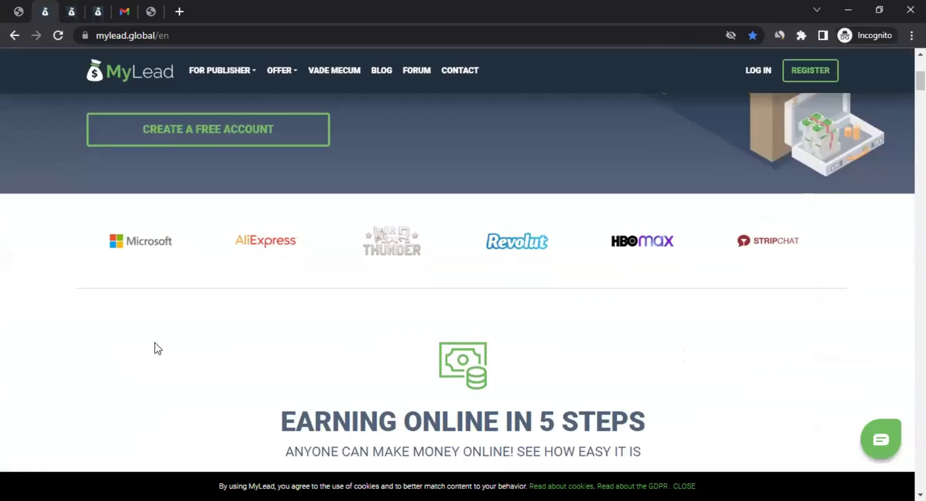
scroll(157, 348, "down", 7)
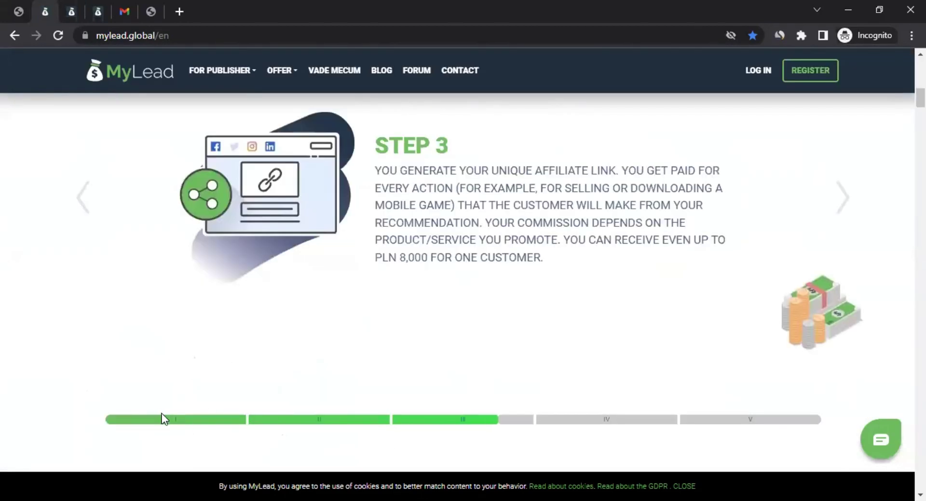
left_click(126, 422)
left_click(550, 424)
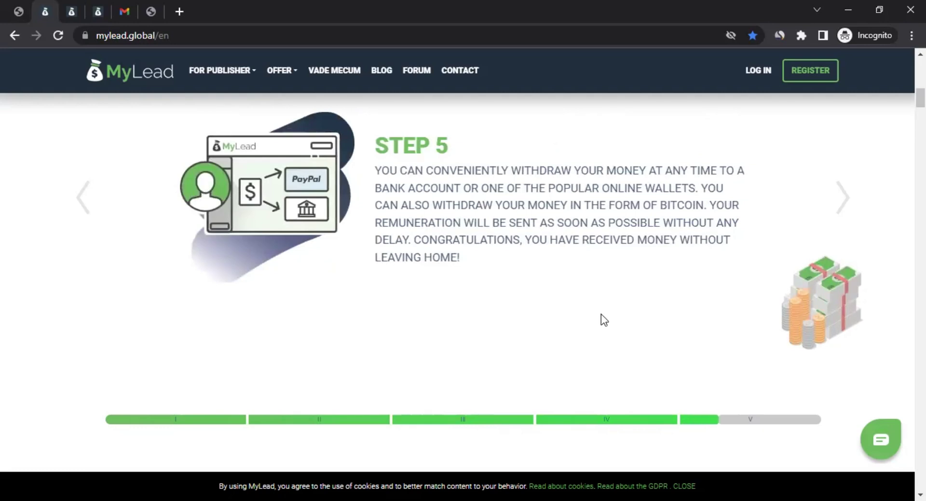
Step: Scroll further down to the payout and publisher statistics section
scroll(178, 248, "down", 1)
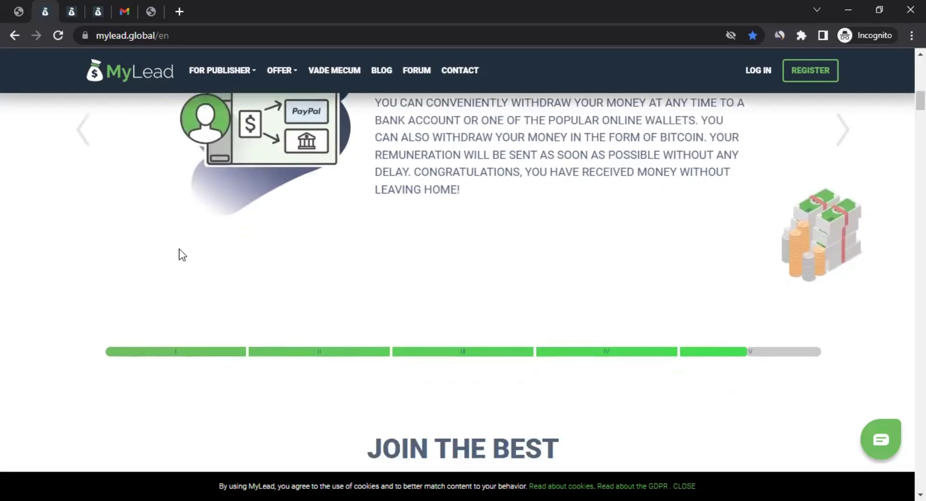
scroll(178, 249, "down", 14)
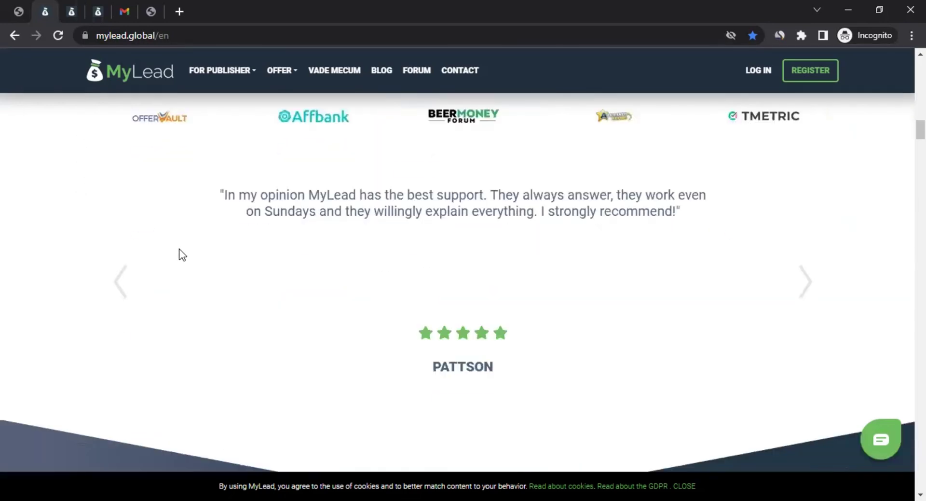
scroll(178, 247, "down", 6)
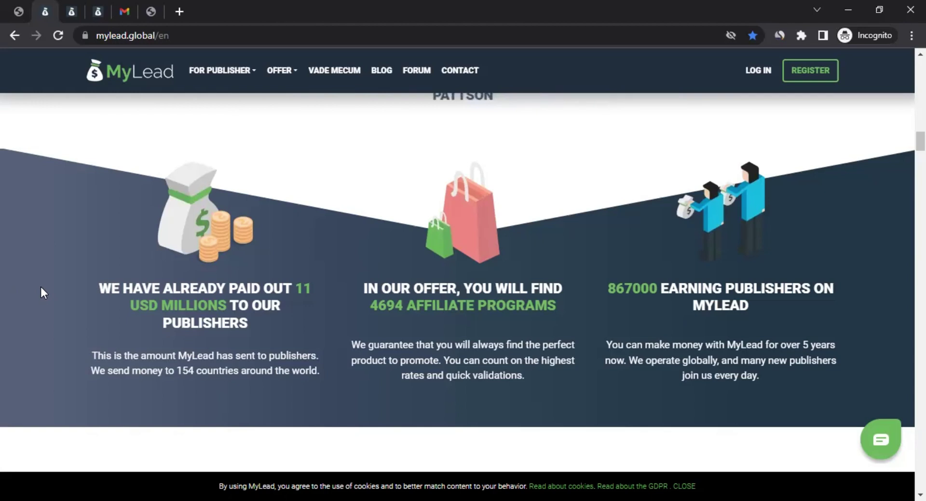
Step: Scroll through the CPL, CPA, CPS, PPI, SMS, IVR and Smartlinks sections to the best campaigns table
scroll(41, 289, "down", 1)
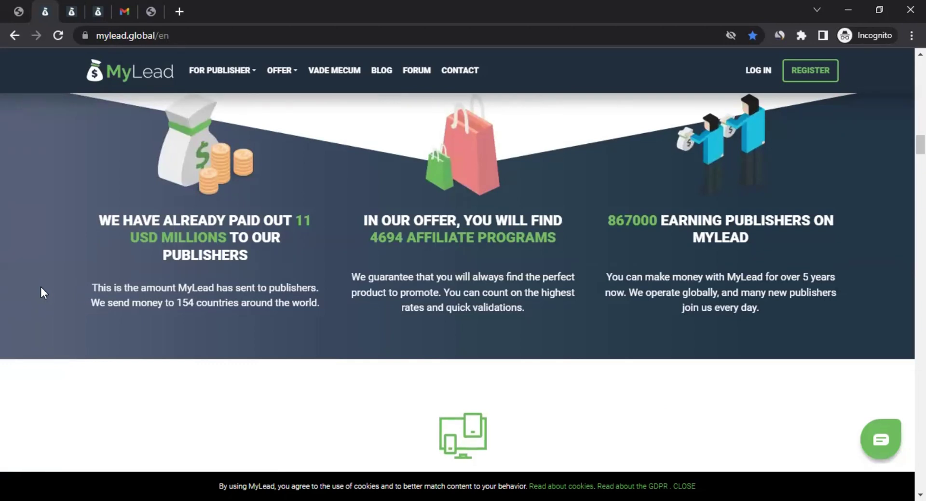
scroll(44, 288, "down", 5)
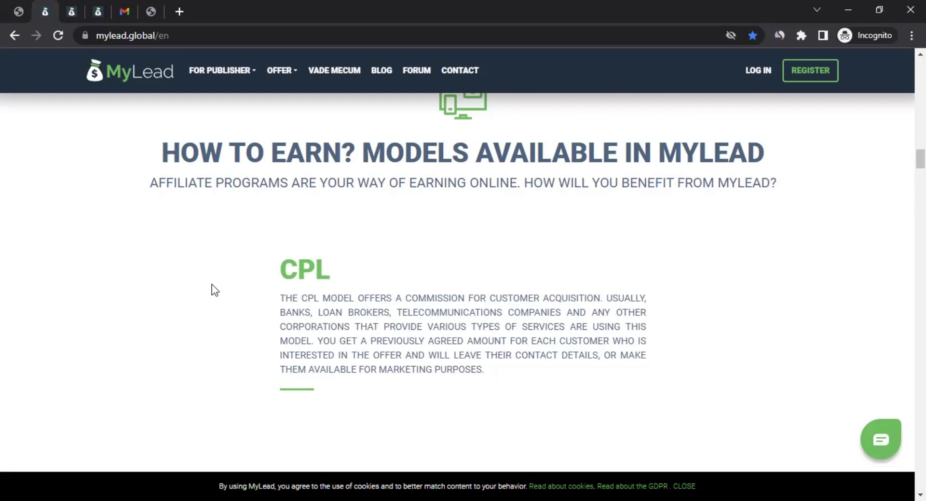
scroll(215, 290, "down", 4)
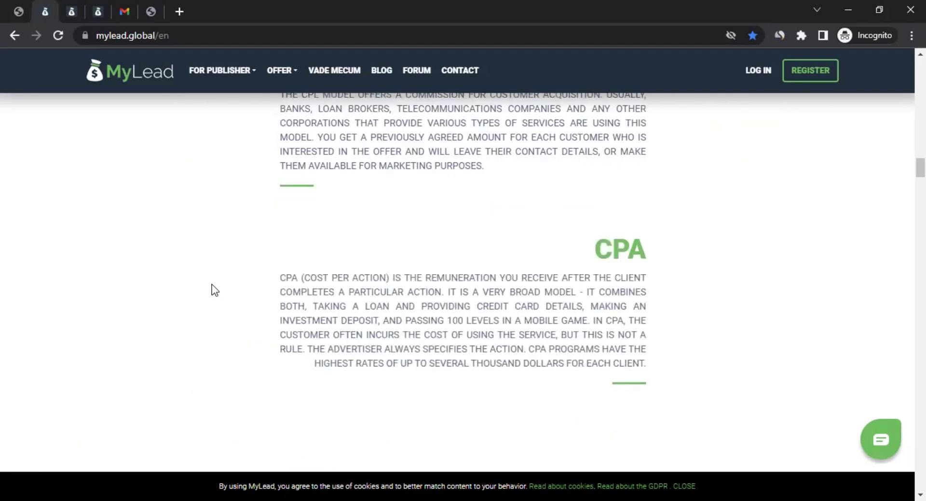
scroll(214, 290, "down", 4)
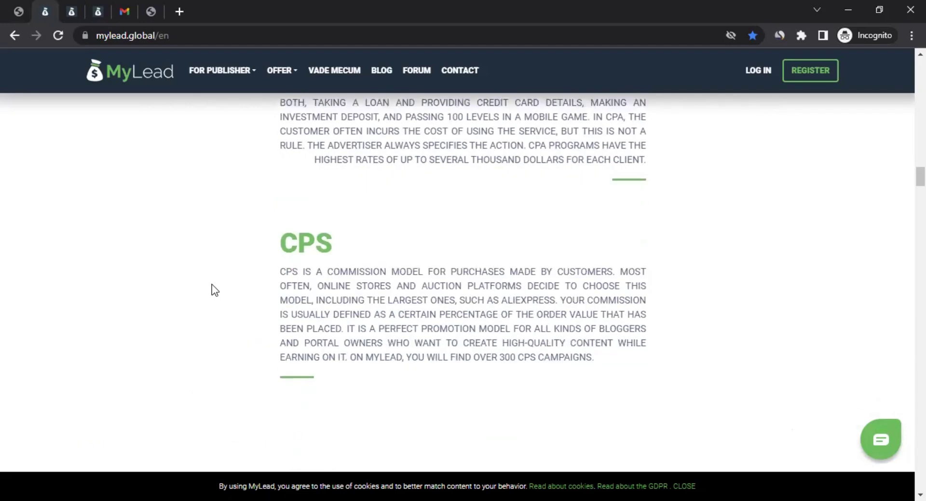
scroll(215, 290, "down", 3)
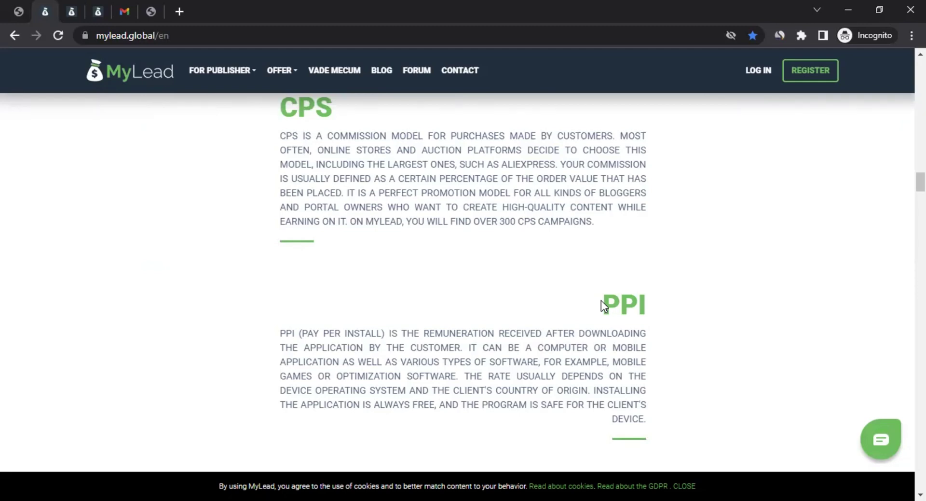
scroll(442, 330, "down", 6)
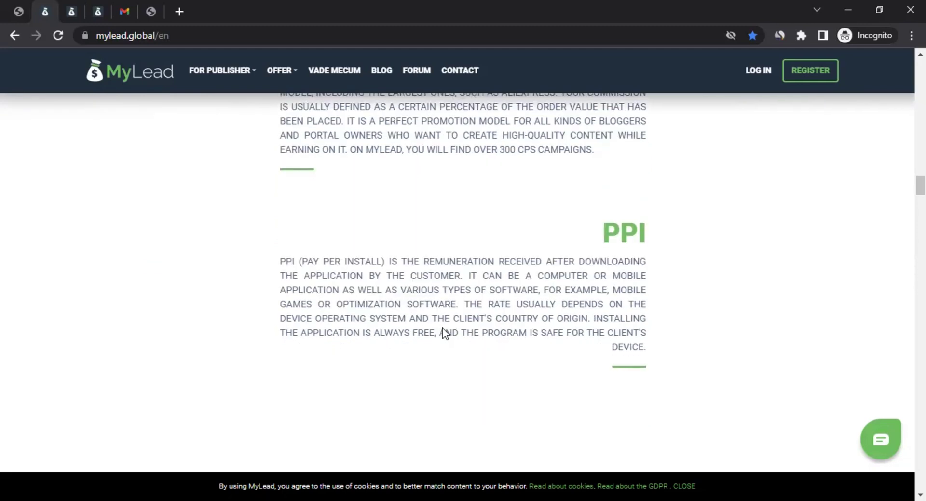
scroll(530, 299, "down", 5)
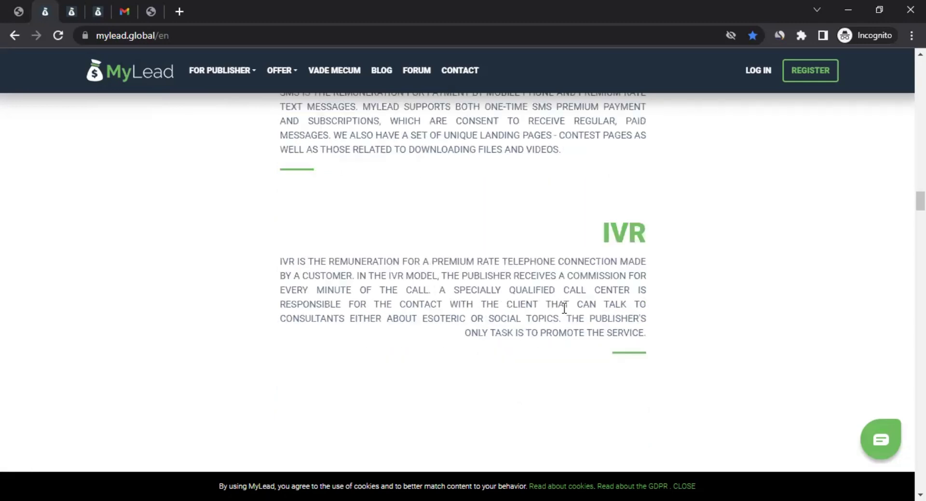
scroll(563, 308, "down", 7)
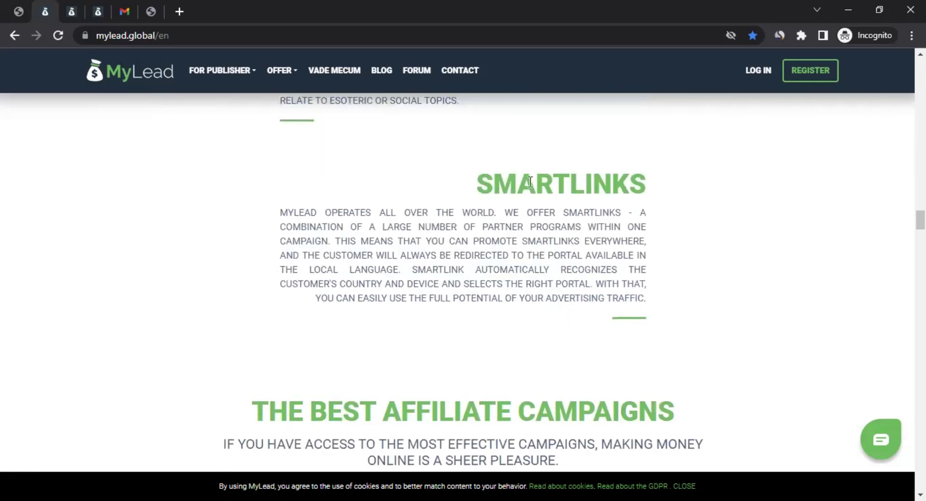
left_click_drag(530, 183, 611, 183)
scroll(345, 228, "down", 4)
scroll(338, 229, "down", 8)
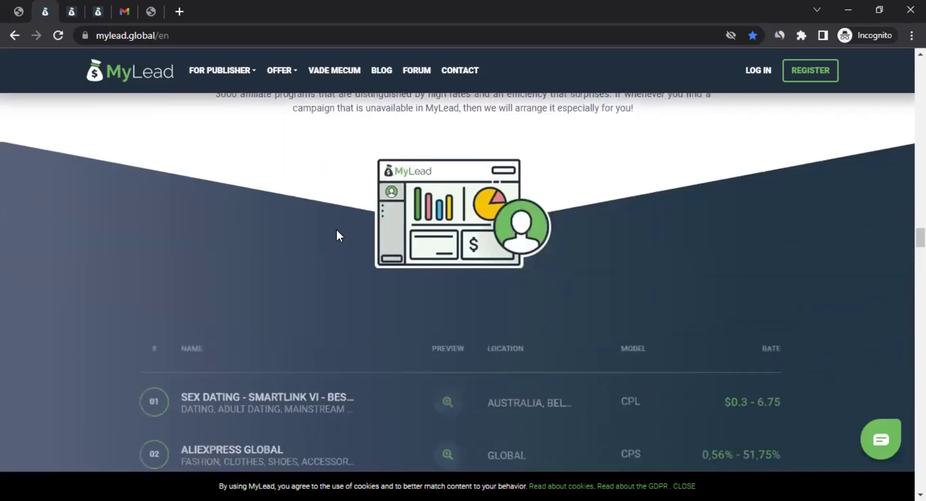
Step: Scroll back up to the top of the home page
scroll(336, 232, "up", 20)
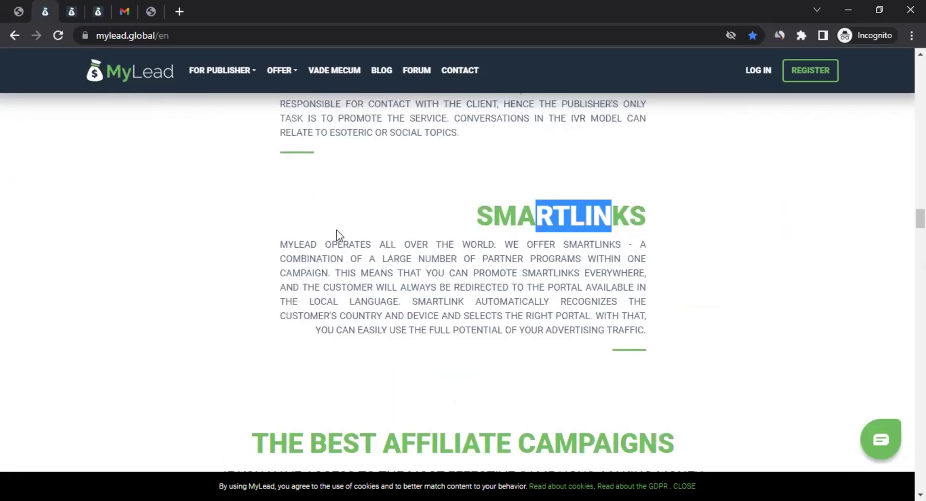
scroll(337, 230, "up", 15)
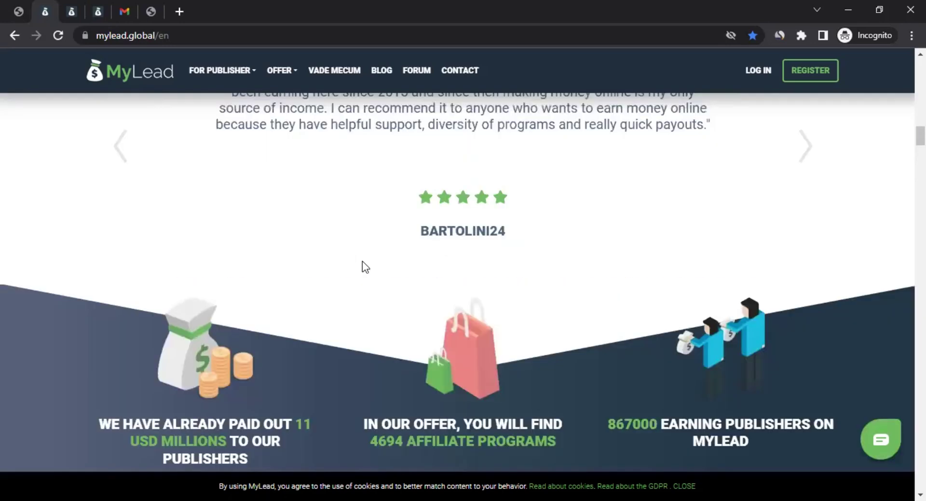
scroll(364, 271, "up", 10)
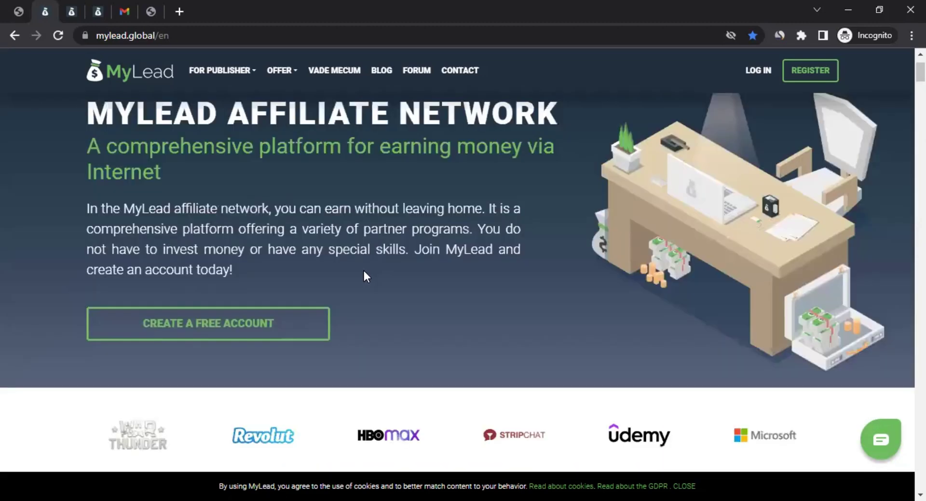
scroll(364, 270, "up", 2)
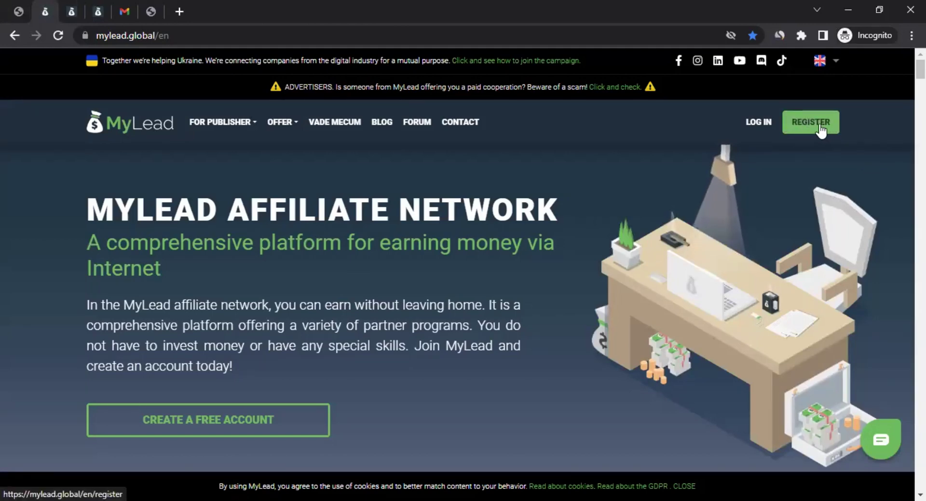
Step: Switch to the account creation page and look over the sign-up form
left_click(72, 12)
scroll(186, 237, "up", 4)
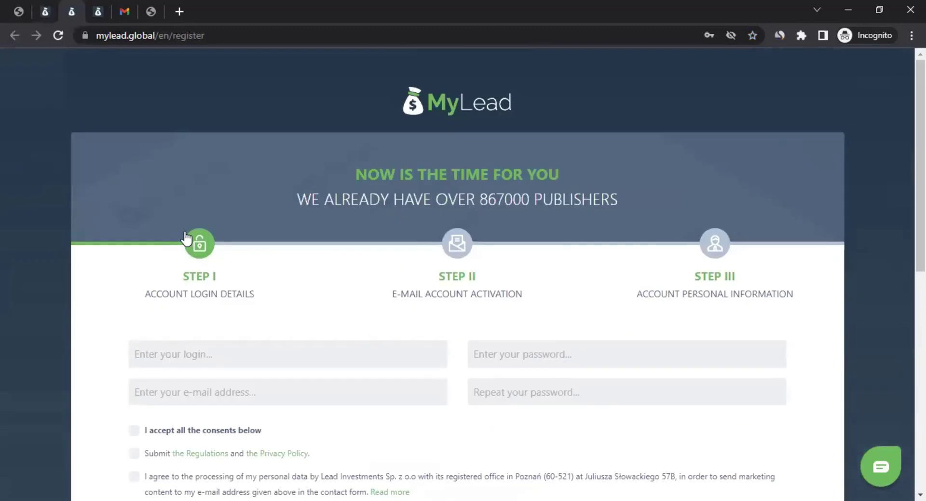
scroll(193, 241, "down", 4)
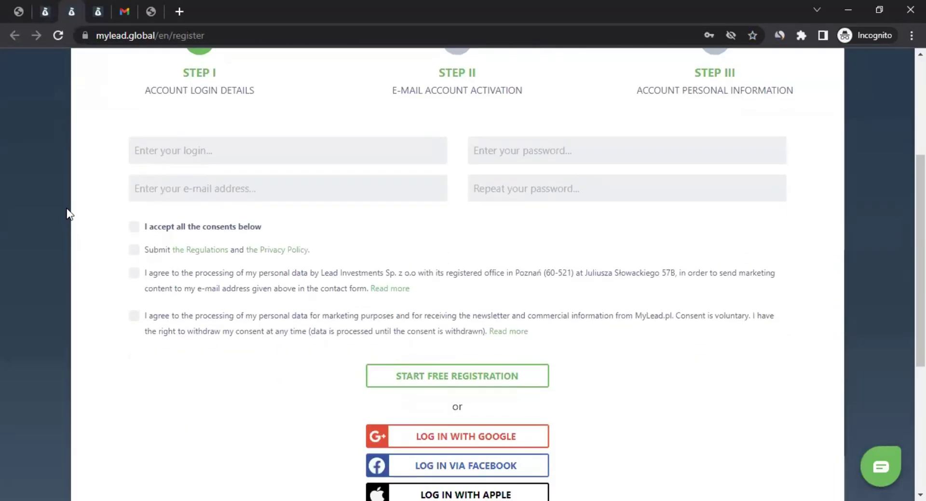
scroll(259, 143, "up", 4)
scroll(234, 190, "down", 4)
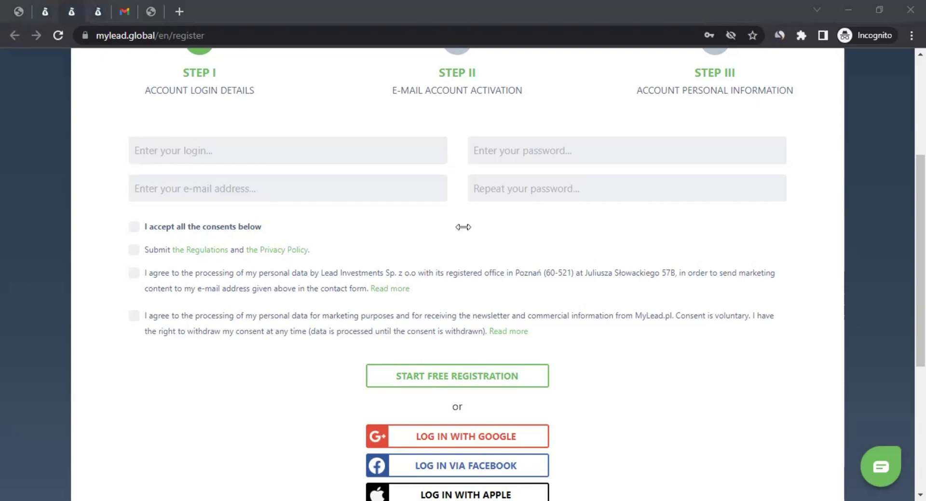
Step: Paste the account login and password into the sign-up form
left_click(236, 157)
key("ctrl+v")
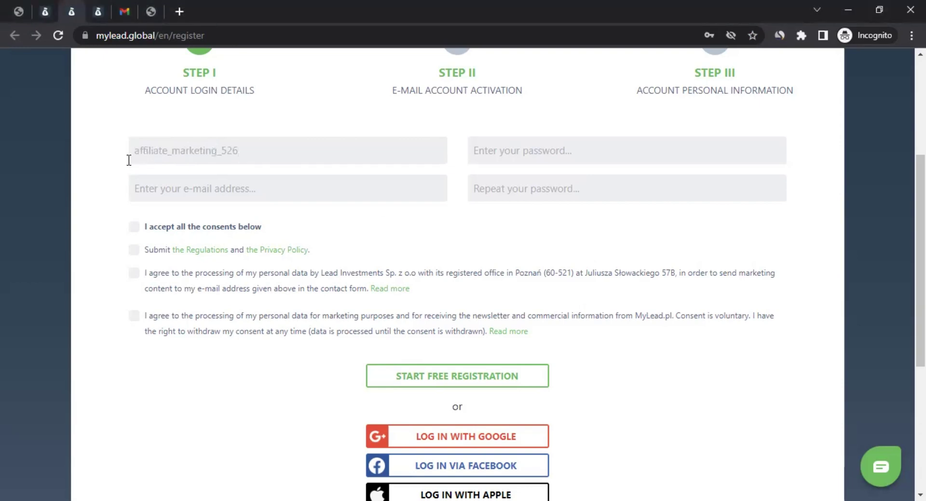
left_click(129, 159)
left_click(528, 153)
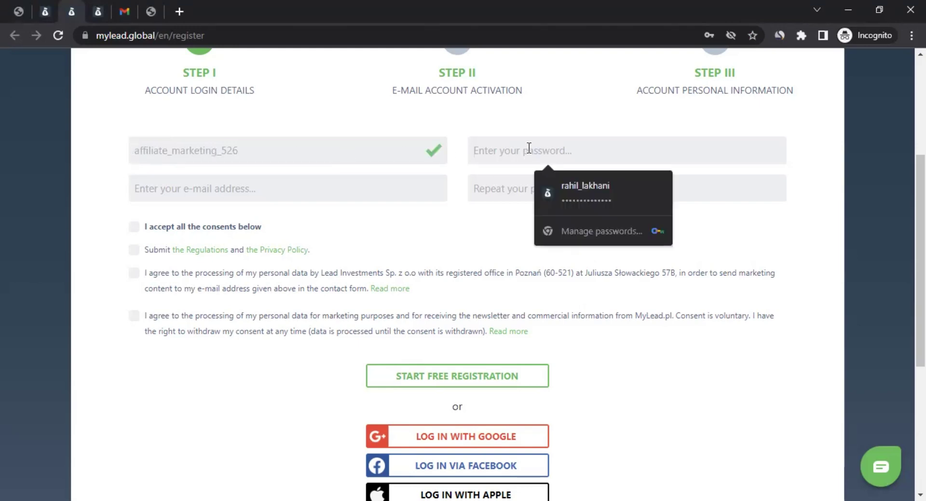
left_click(114, 180)
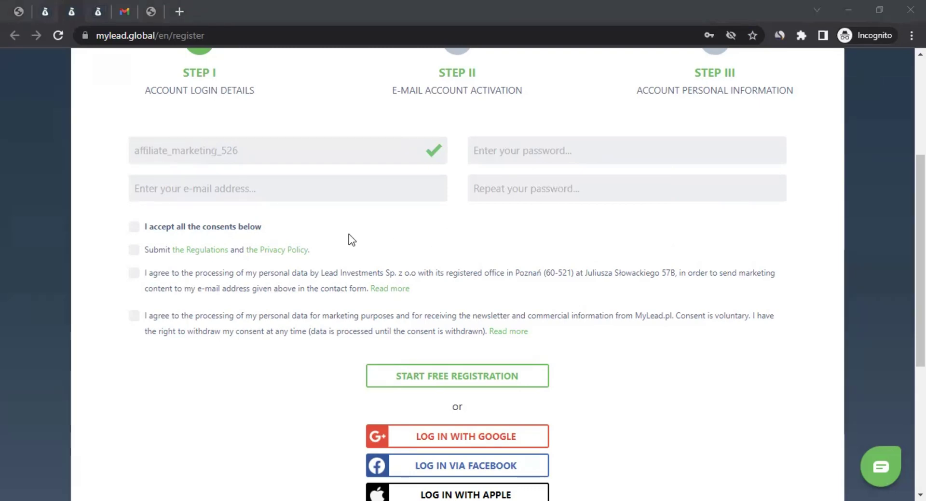
left_click(525, 150)
key("ctrl+v")
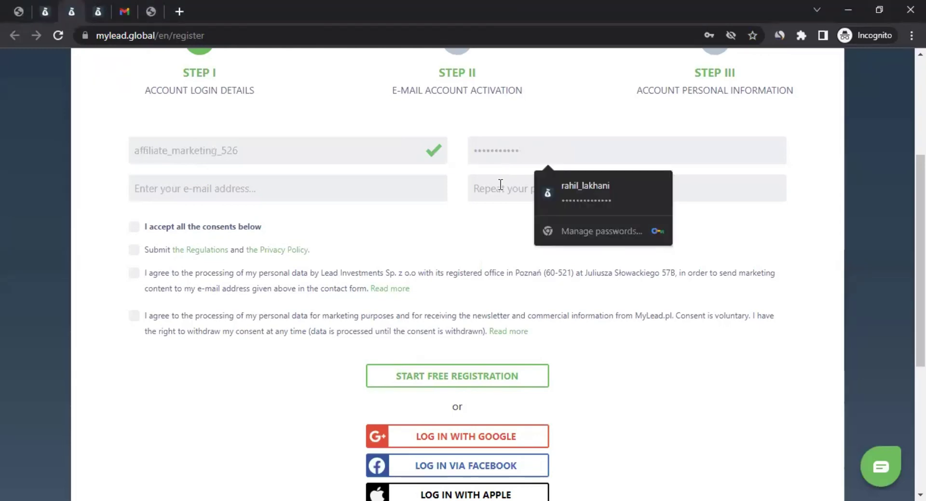
left_click(499, 184)
left_click(384, 235)
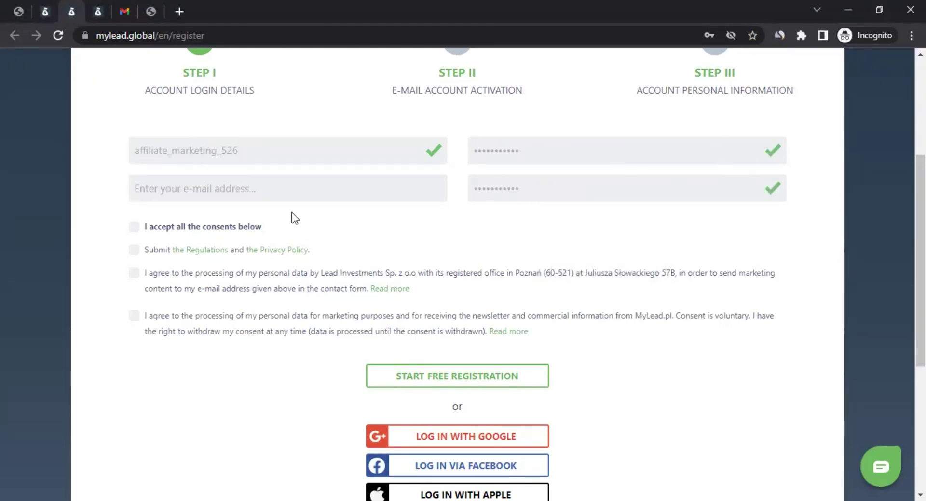
Step: Paste the e-mail address, accept the regulations and all consents, and submit registration
left_click(246, 184)
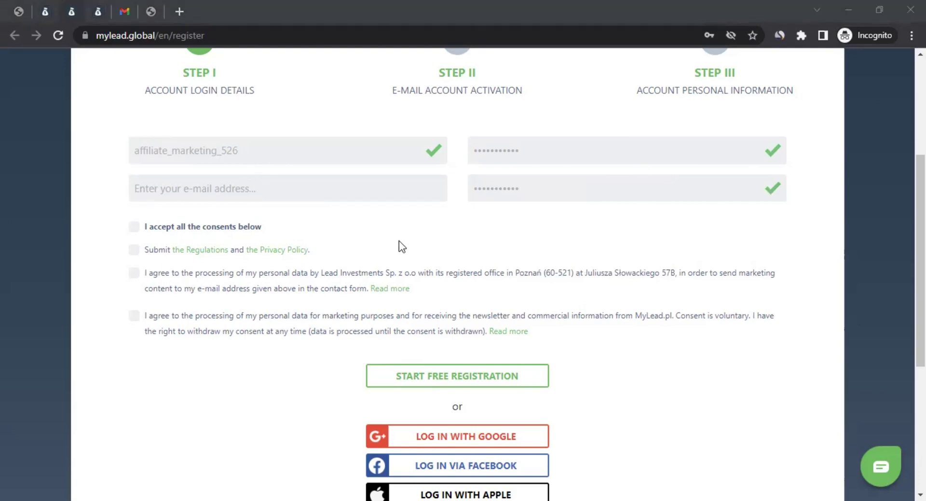
left_click(258, 193)
key("ctrl+v")
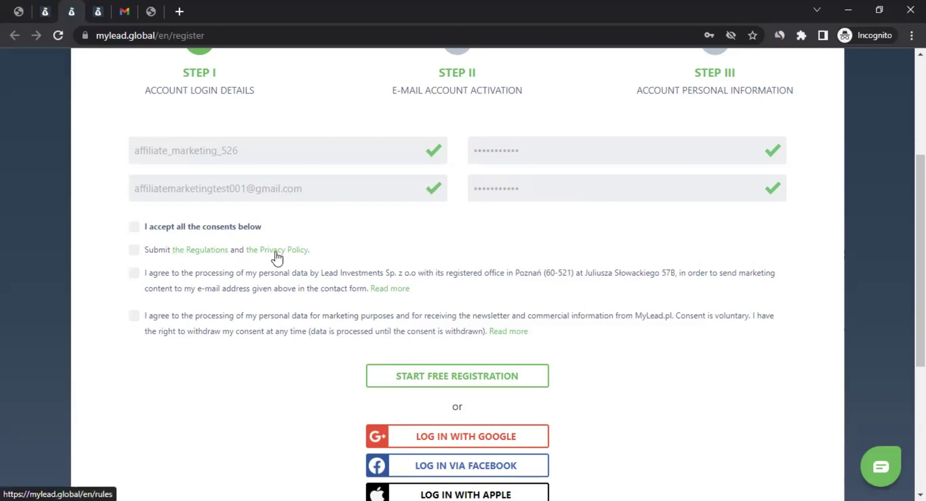
left_click(135, 251)
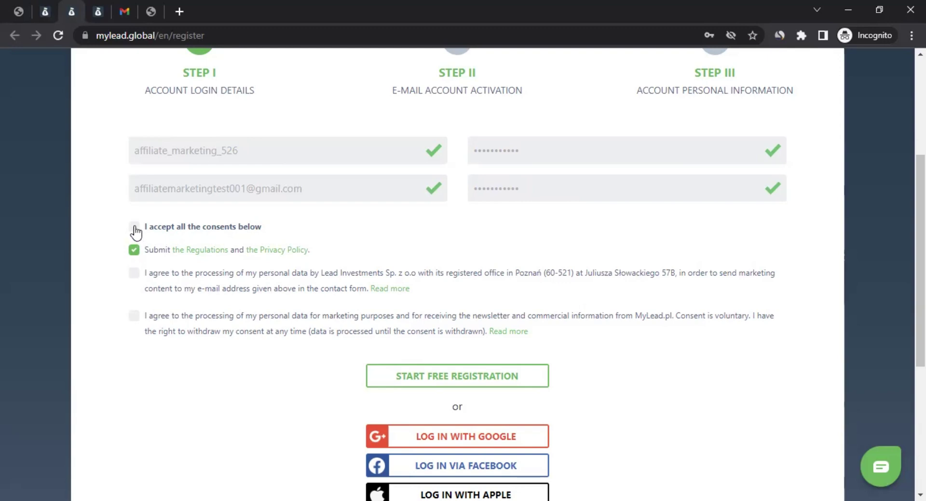
left_click(134, 226)
left_click(450, 381)
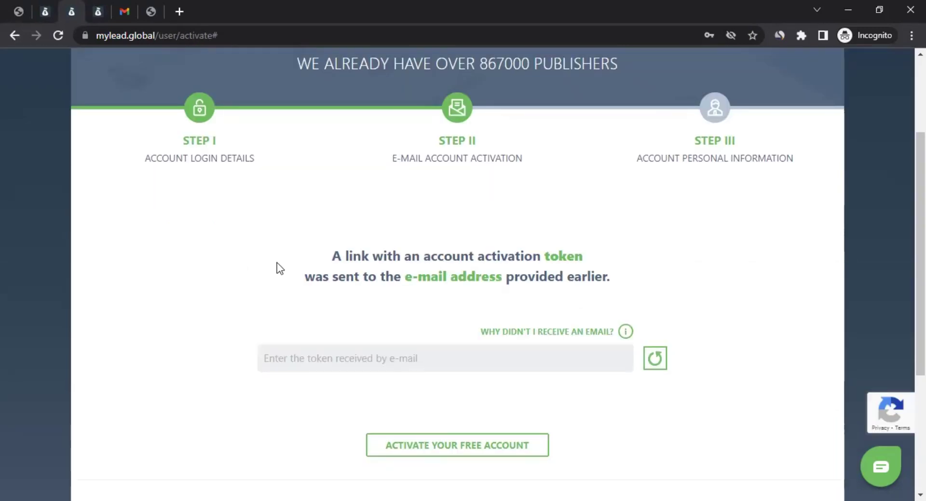
Step: Highlight the activation-token and e-mail lines, then switch to the Gmail inbox
left_click_drag(327, 256, 582, 251)
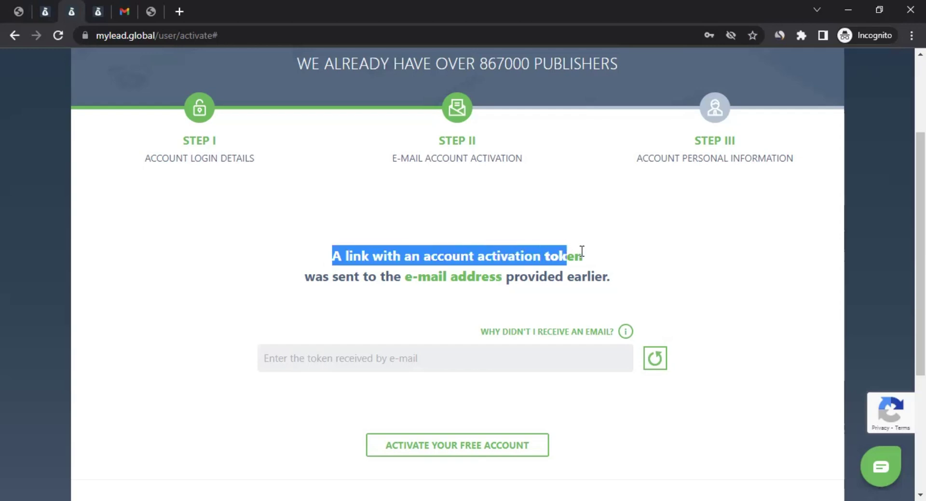
left_click_drag(384, 276, 617, 272)
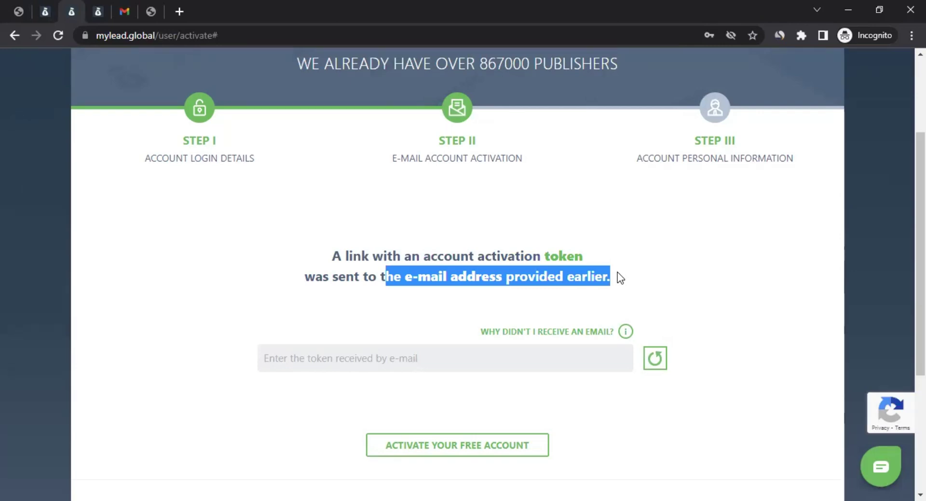
left_click(126, 11)
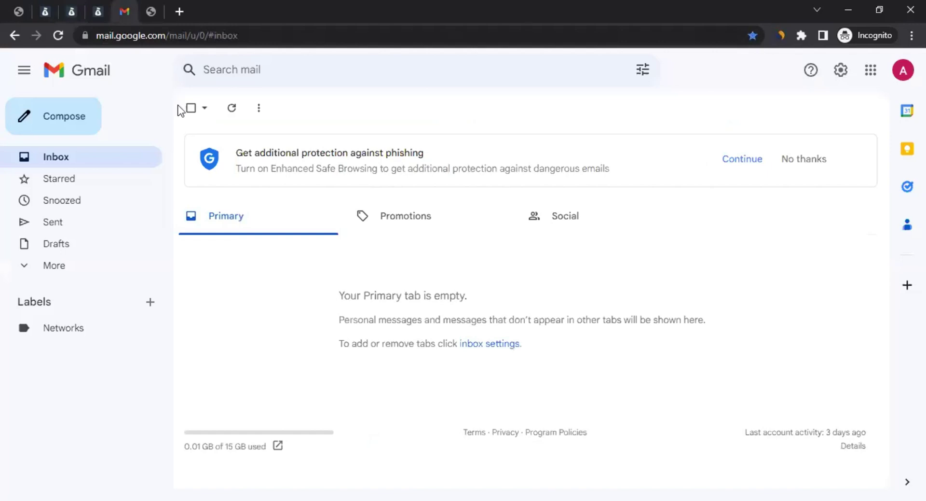
Step: Refresh Gmail, open the MyLead activation e-mail and follow its Activate account link
left_click(233, 110)
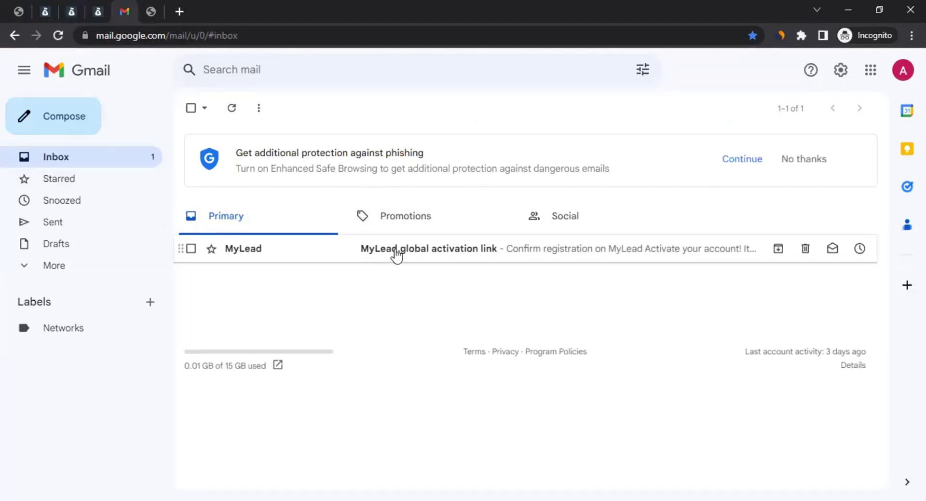
left_click(397, 249)
scroll(345, 304, "down", 6)
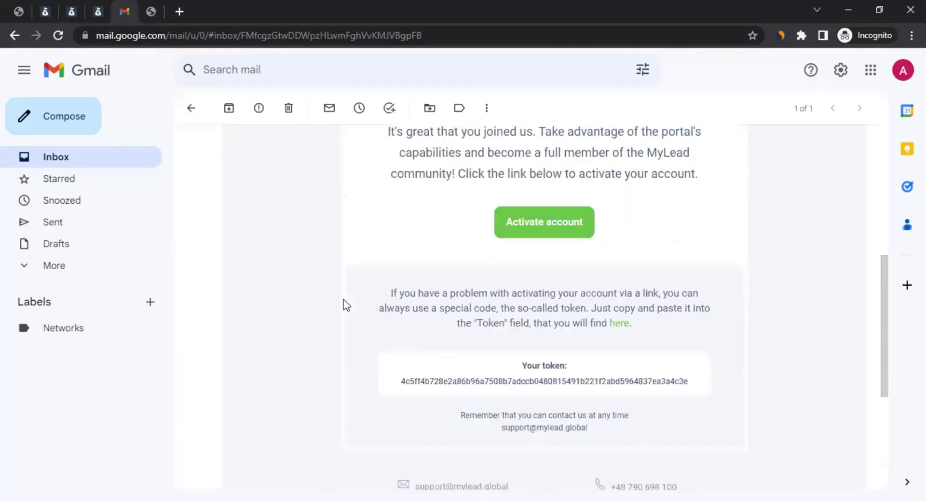
left_click(547, 223)
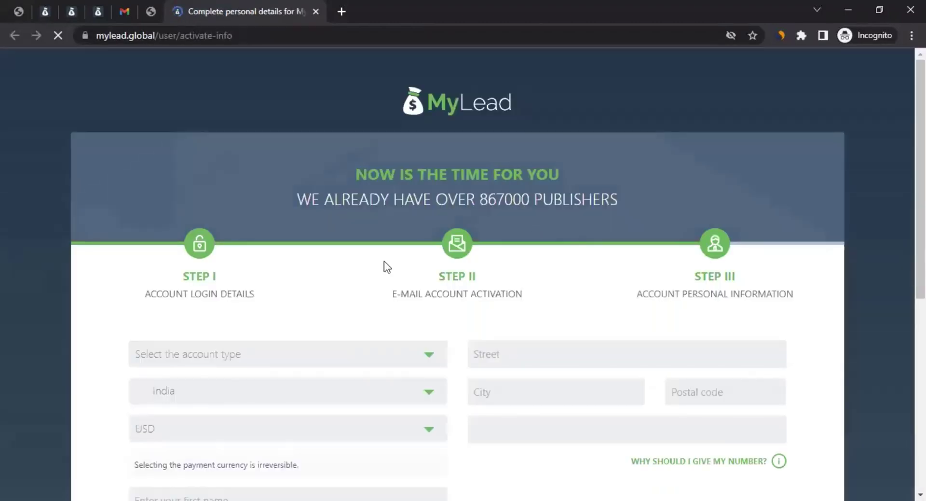
Step: Try Company account as the account type, then switch it to Private account
scroll(384, 261, "down", 3)
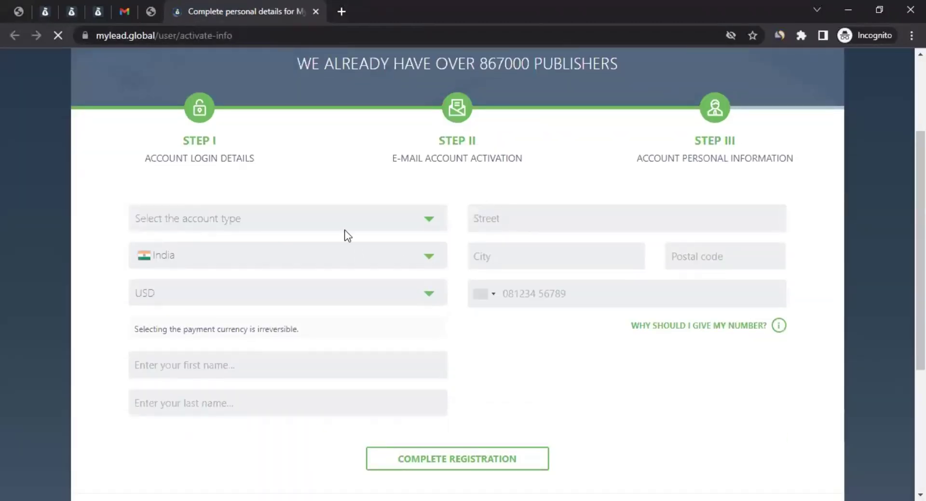
left_click(222, 227)
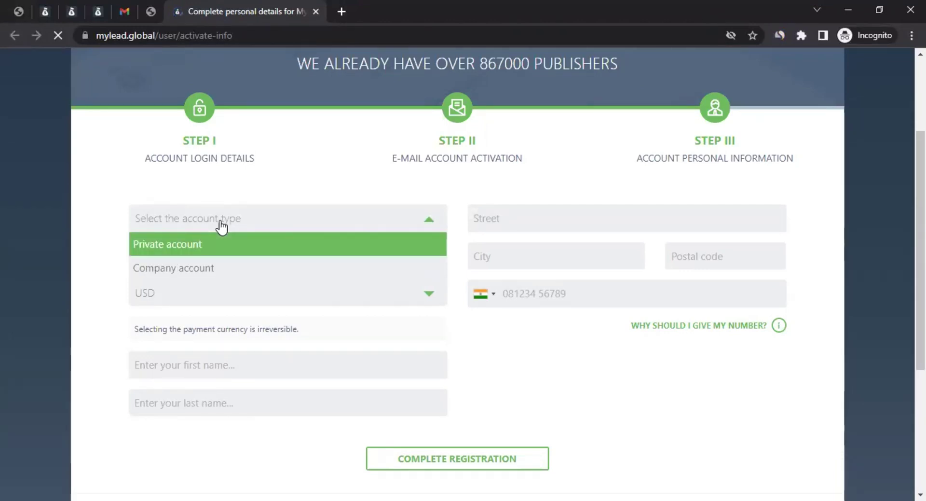
left_click(205, 272)
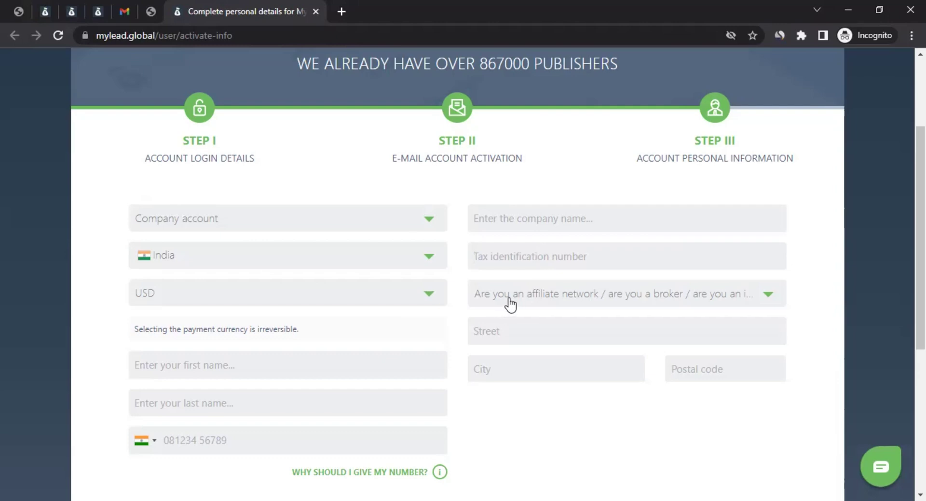
left_click(554, 304)
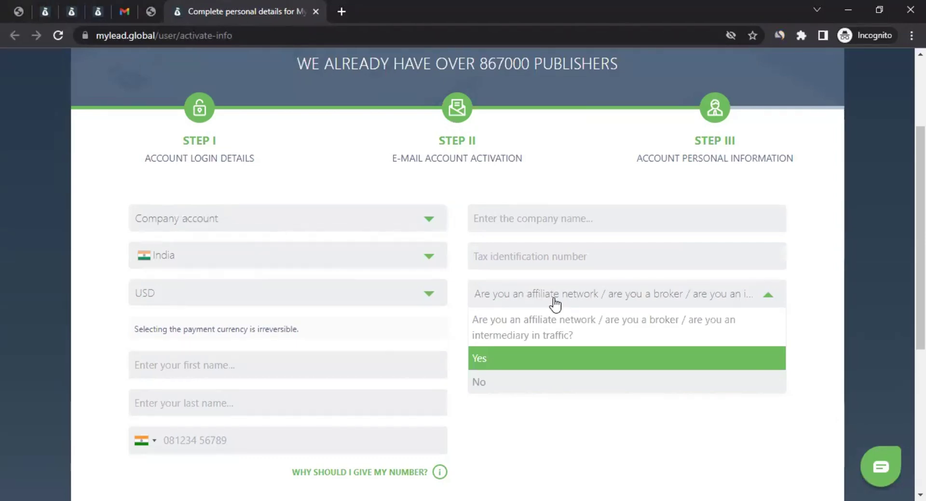
left_click(554, 303)
left_click(278, 228)
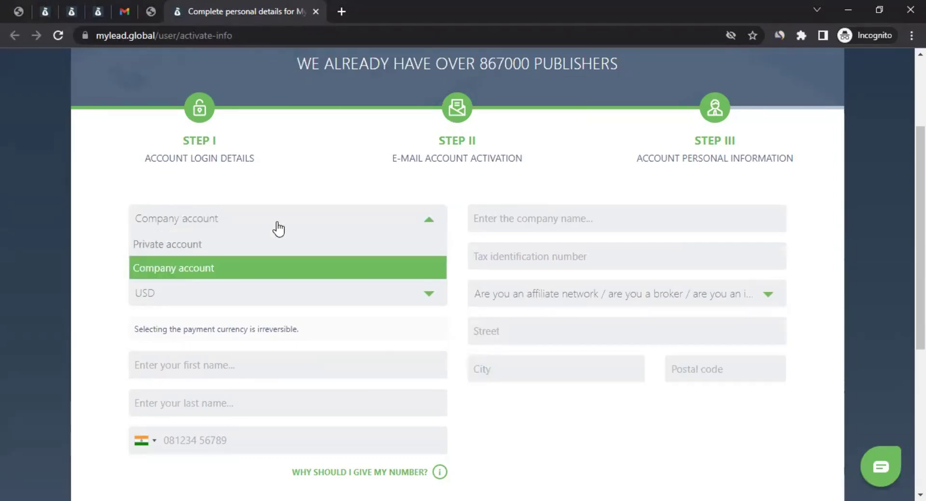
left_click(211, 245)
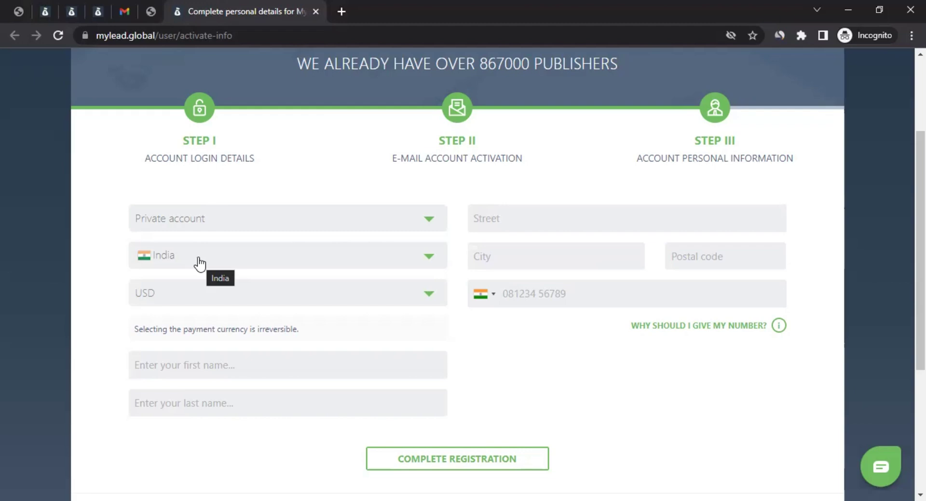
left_click(200, 265)
left_click(99, 265)
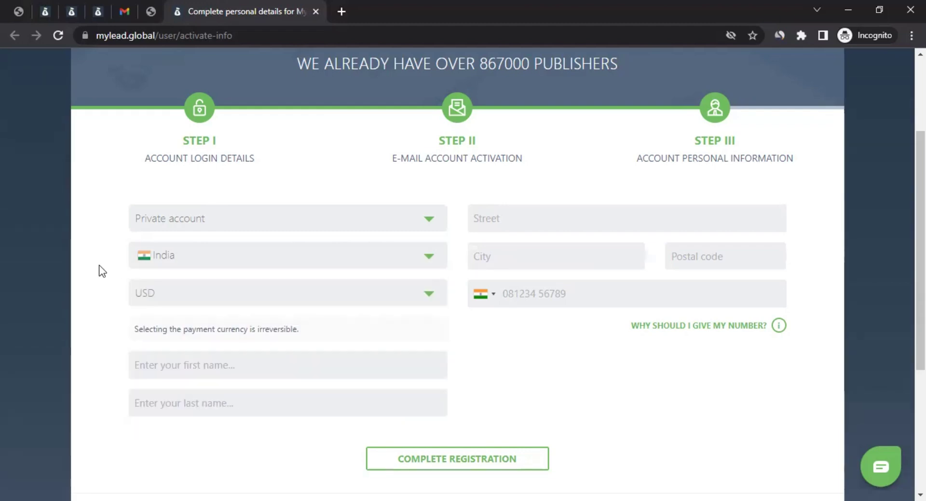
left_click(214, 292)
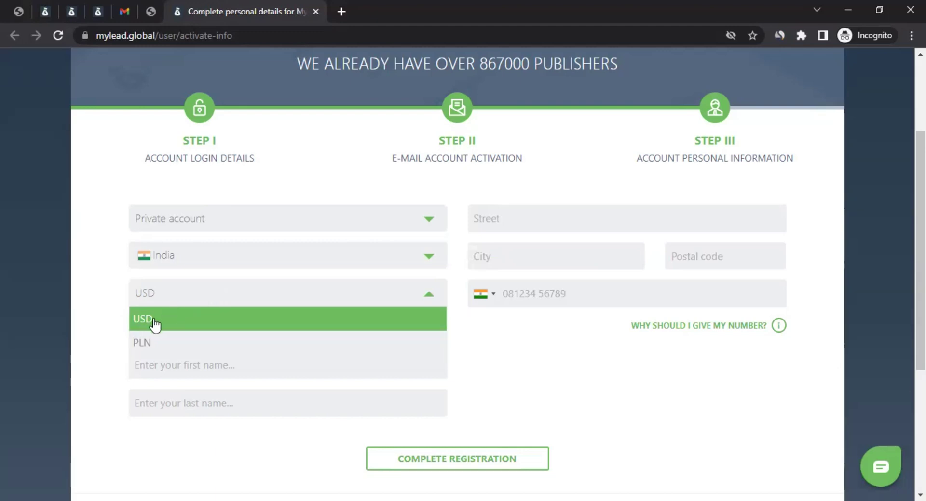
left_click(99, 311)
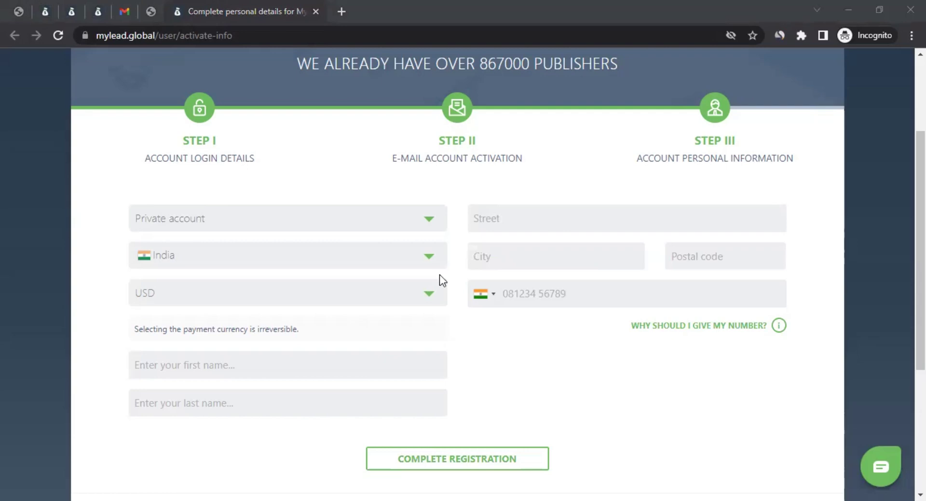
Step: Fill in the street address, city and postal code fields
left_click(520, 217)
left_click(506, 254)
type("Mumbai")
left_click(773, 255)
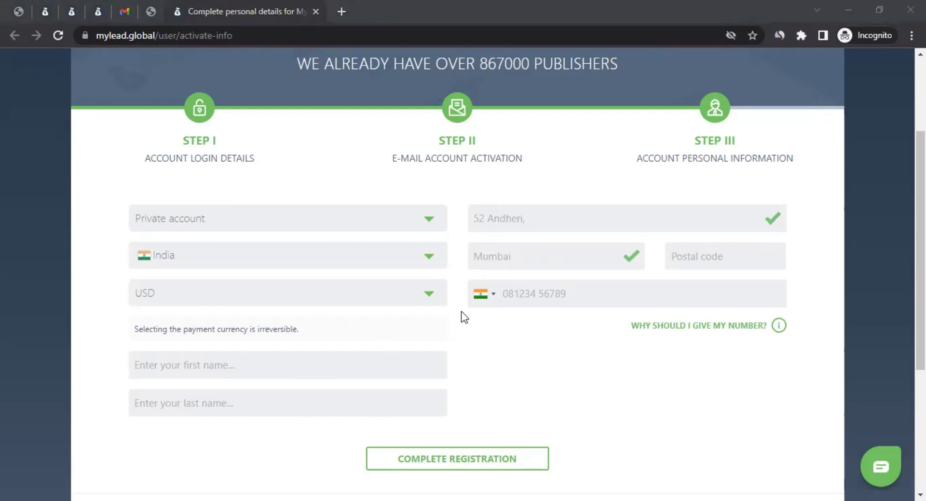
left_click(708, 256)
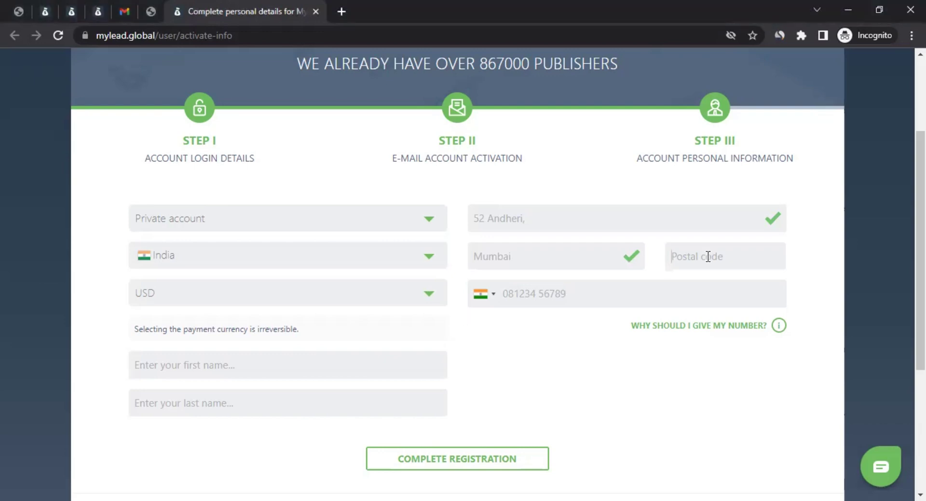
type("400059")
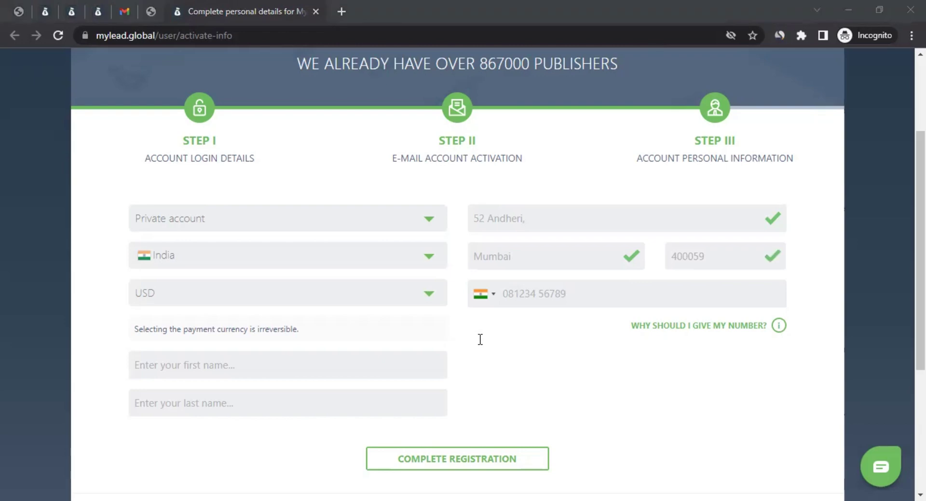
Step: Paste the phone number and enter the first and last name
left_click(771, 330)
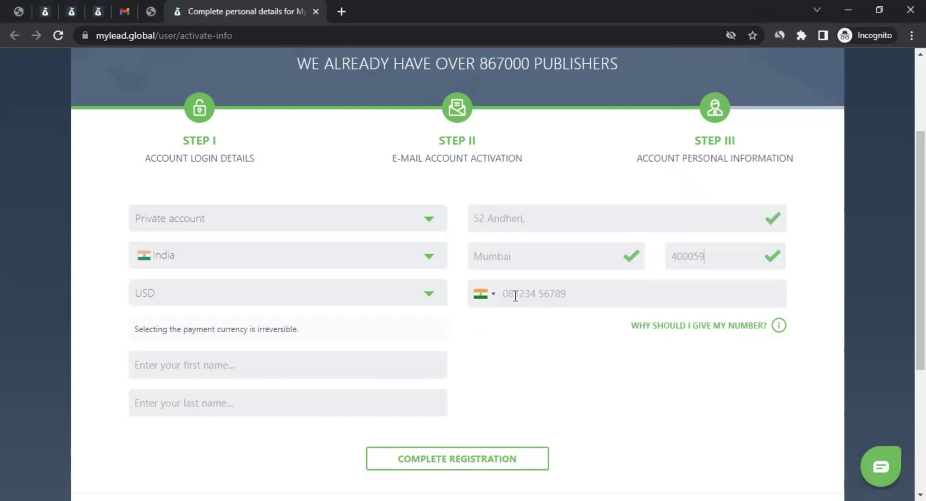
left_click(534, 294)
key("ctrl+v")
left_click(556, 331)
scroll(548, 350, "down", 3)
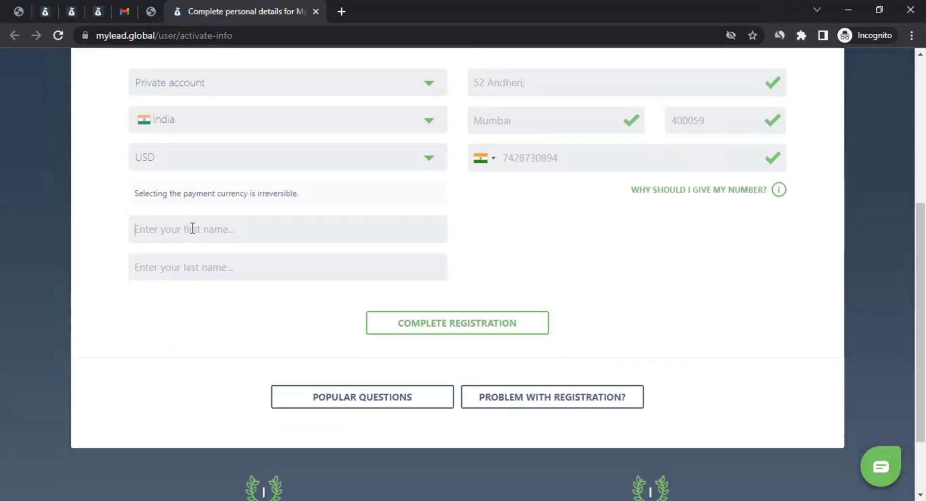
type("Jo")
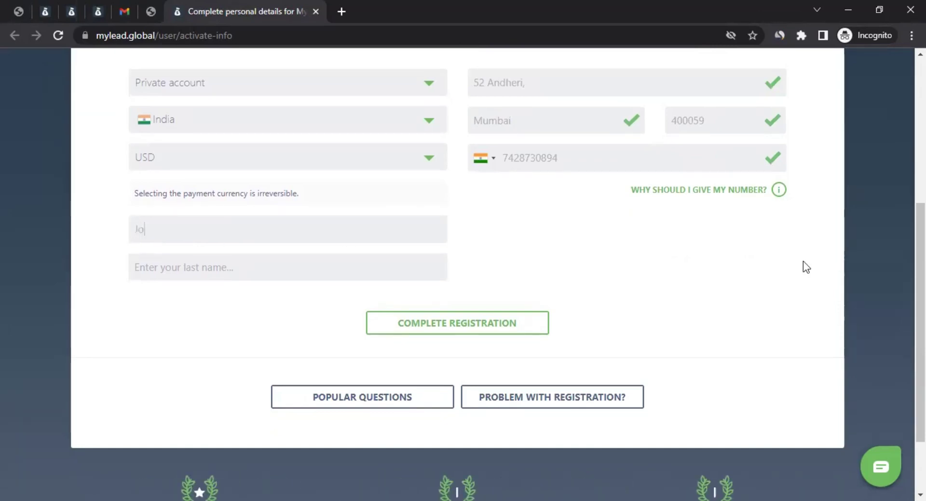
type("hn")
key("Tab")
type("LNU")
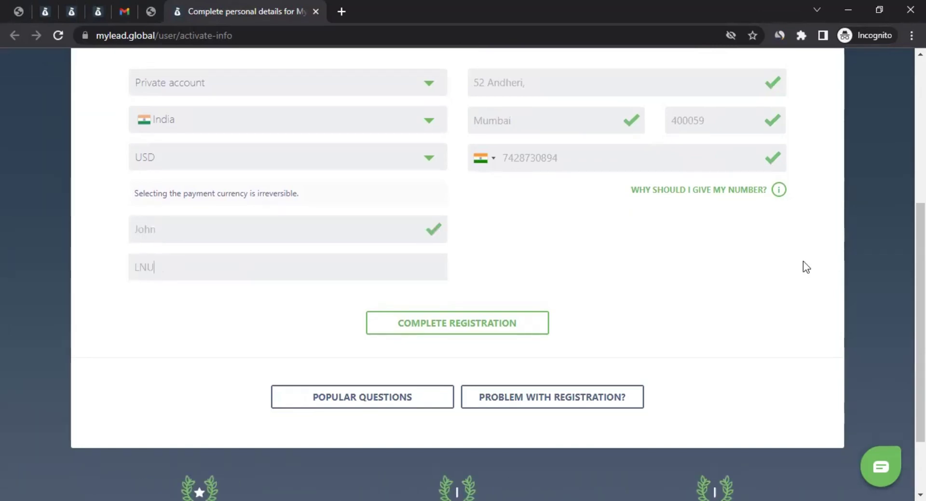
left_click(569, 227)
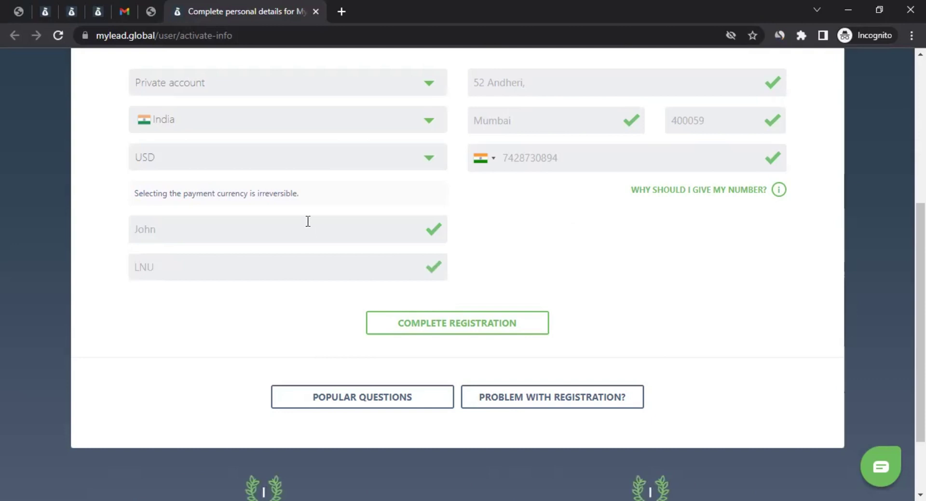
Step: Submit the details, then answer the other-networks earnings question with 0 - 1 000 PLN
left_click(465, 325)
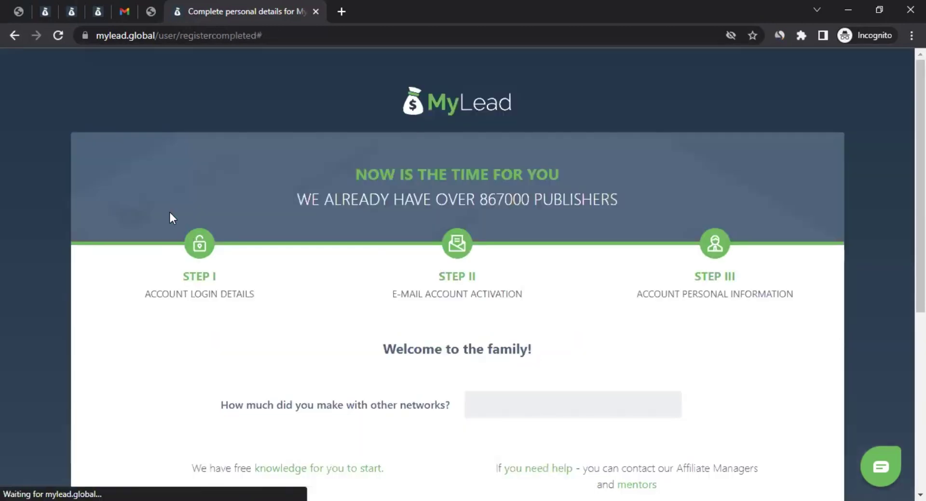
scroll(173, 218, "down", 3)
scroll(172, 215, "down", 1)
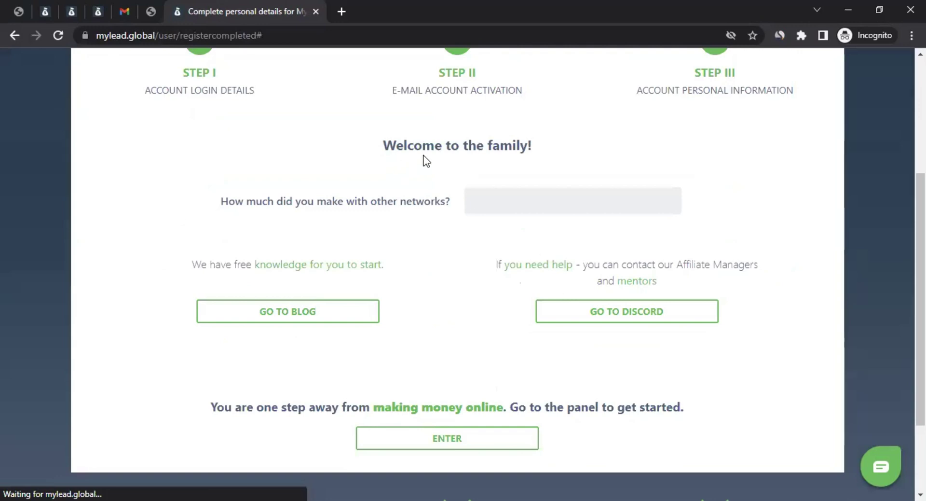
left_click_drag(405, 144, 492, 145)
left_click_drag(256, 201, 404, 203)
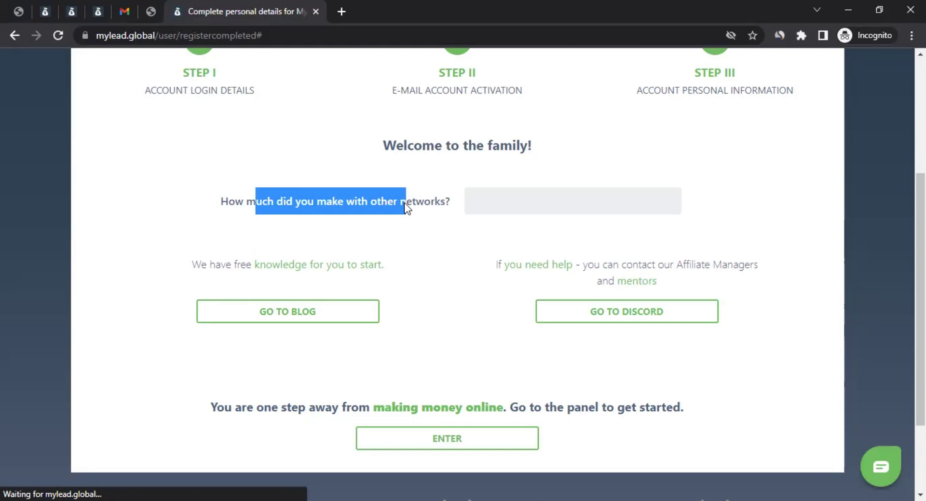
left_click(537, 201)
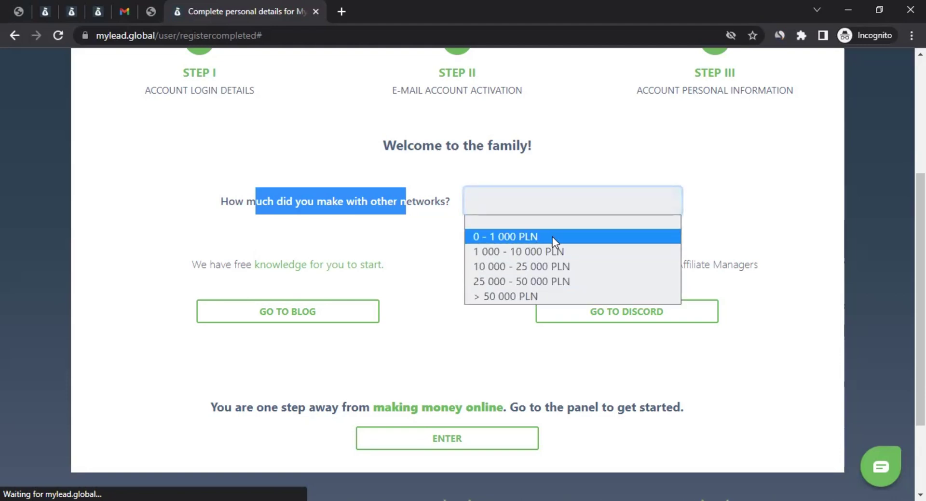
left_click(514, 238)
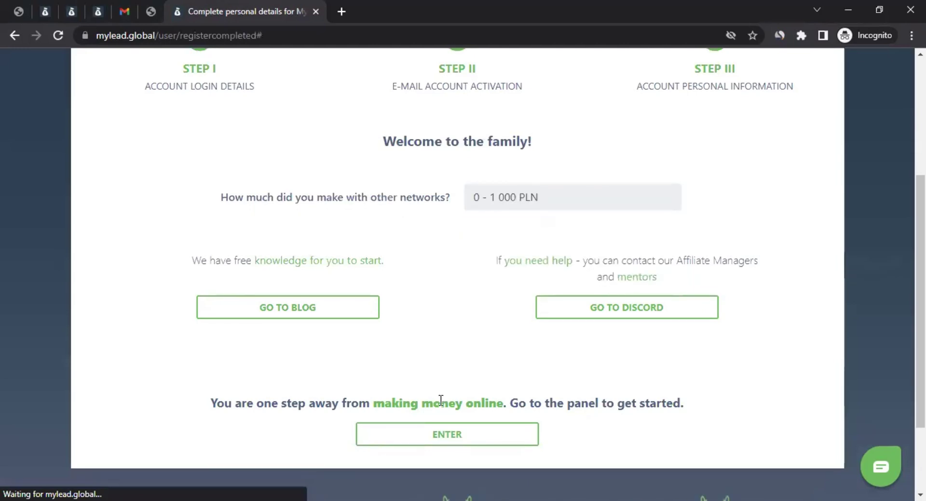
scroll(440, 400, "down", 2)
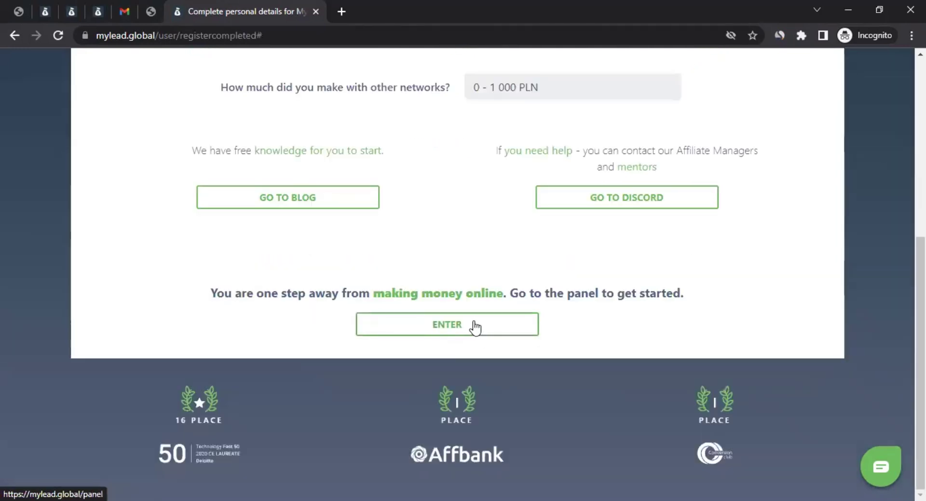
Step: Enter the main panel and review the dashboard statistics and 0 PLN earnings cards
left_click(473, 327)
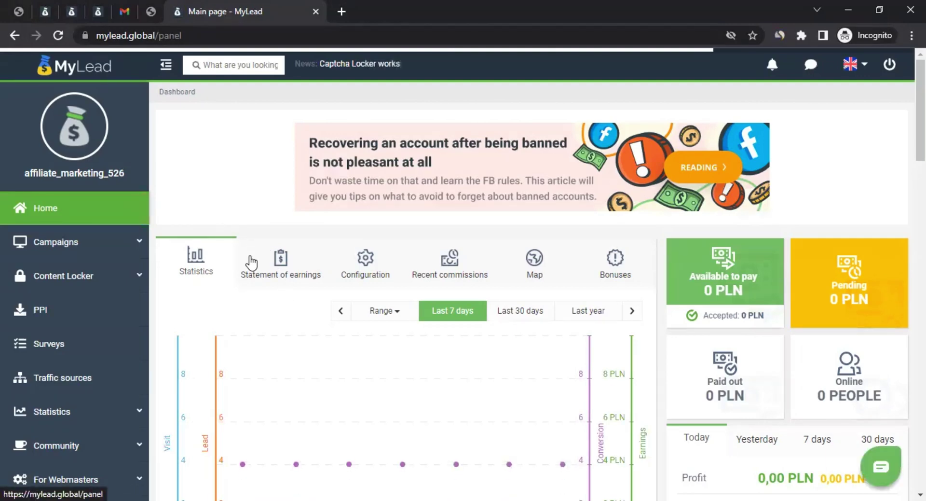
scroll(260, 263, "down", 4)
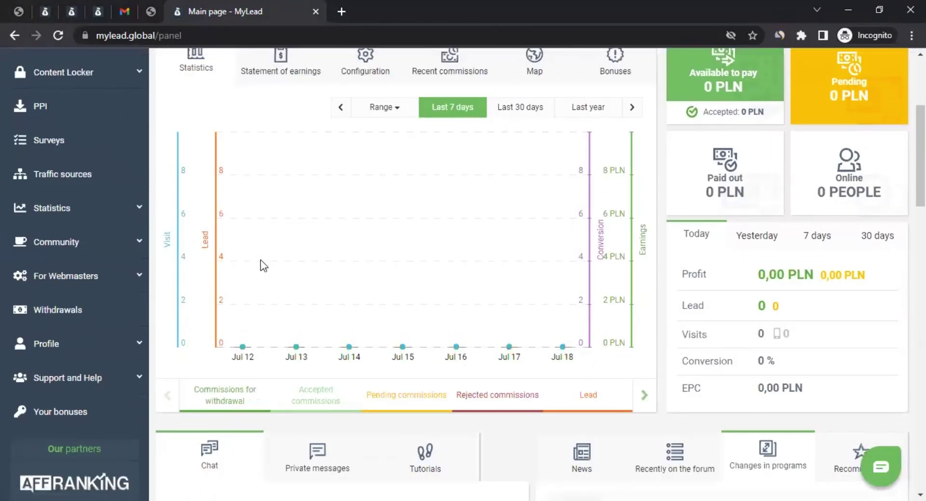
scroll(259, 274, "up", 3)
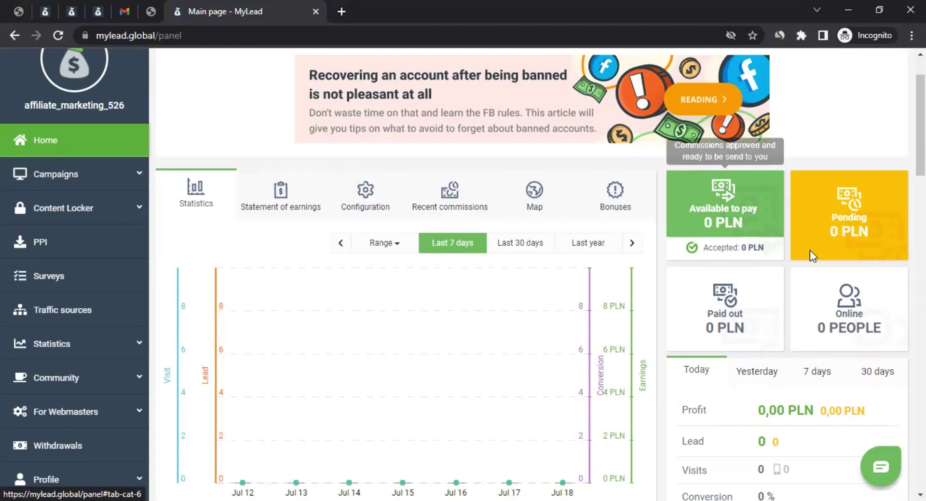
mouse_move(714, 187)
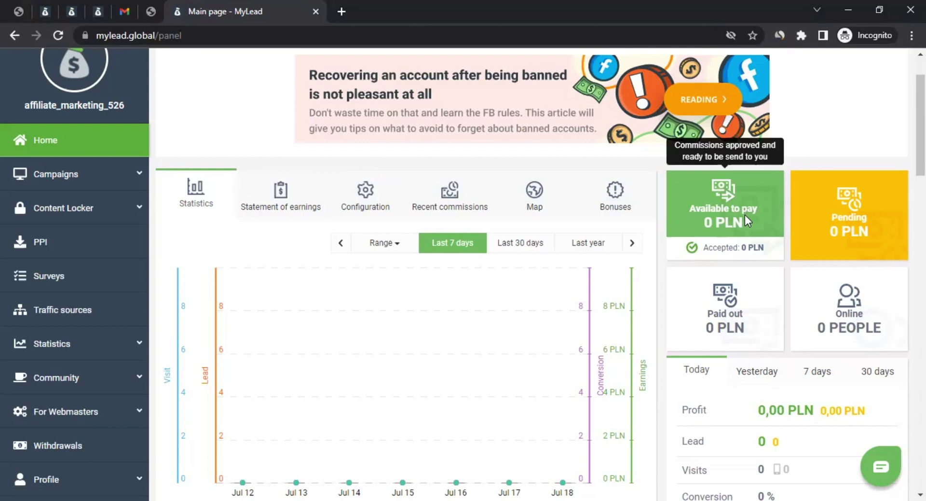
mouse_move(863, 221)
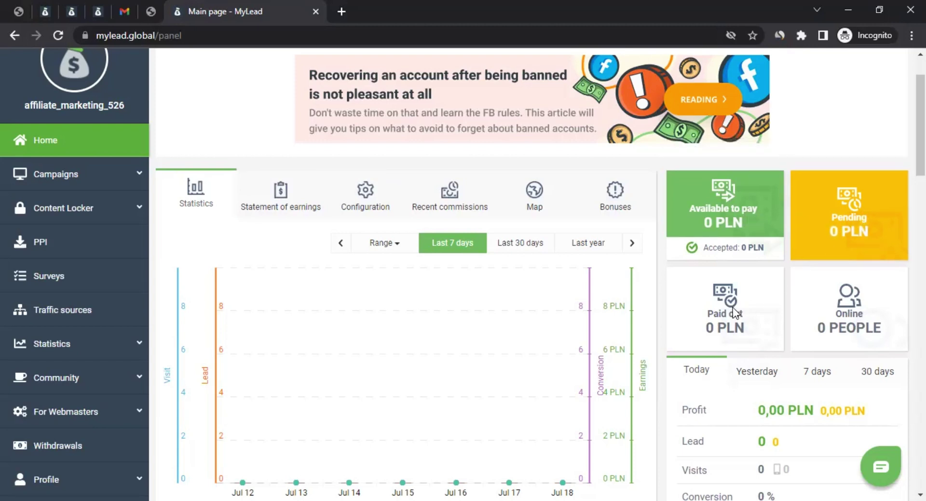
scroll(259, 349, "down", 8)
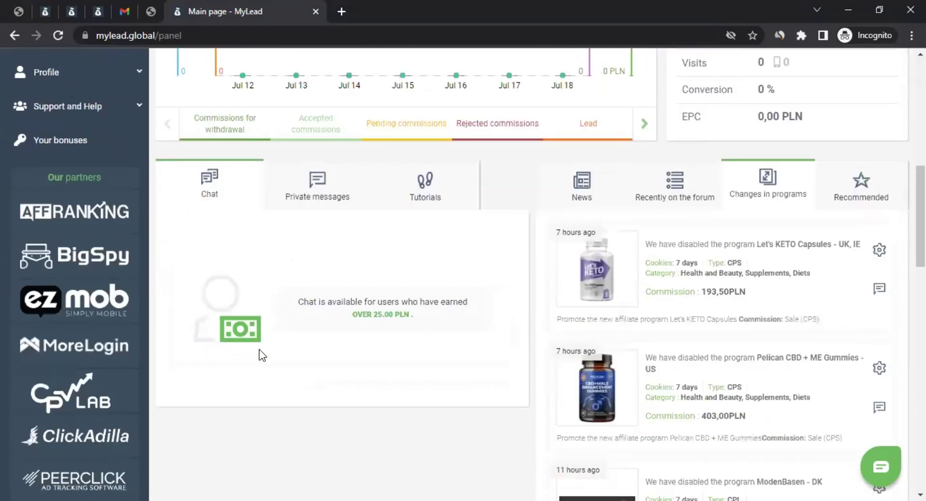
scroll(259, 349, "down", 5)
scroll(259, 348, "up", 14)
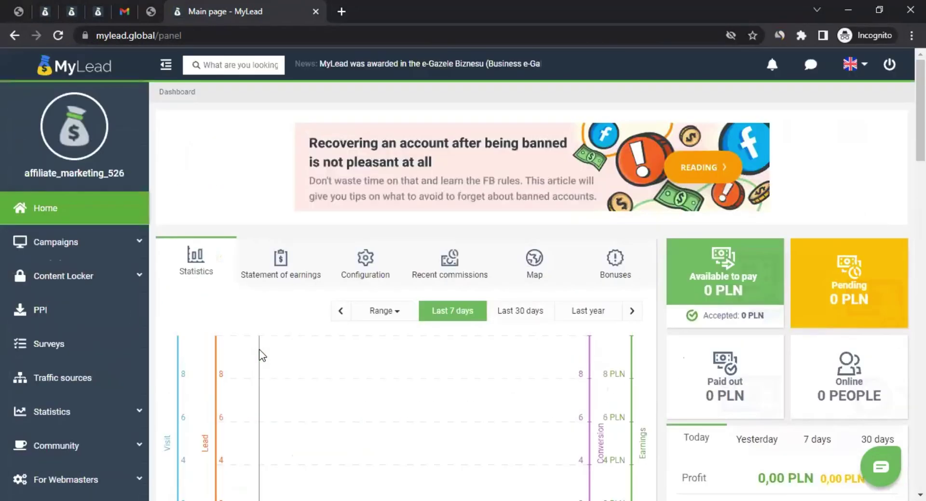
mouse_move(259, 350)
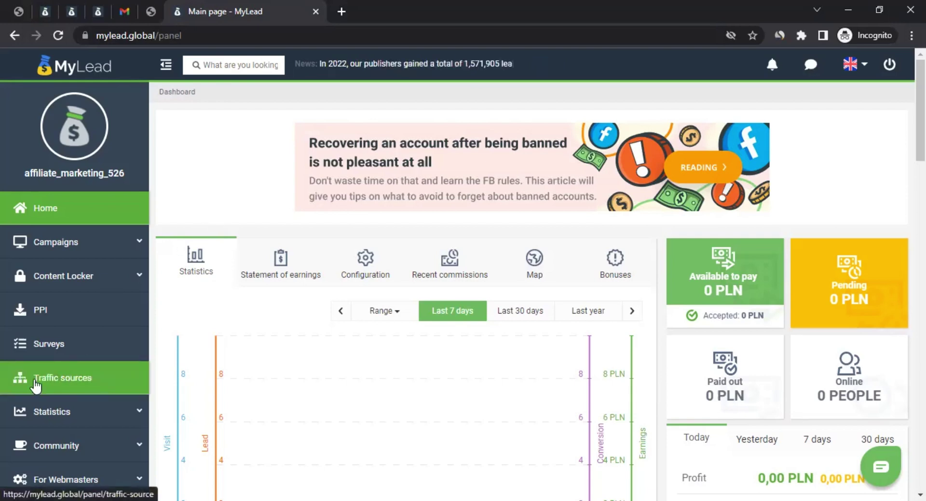
Step: Go to Traffic sources and start adding one, revealing the source type tiles
left_click(61, 379)
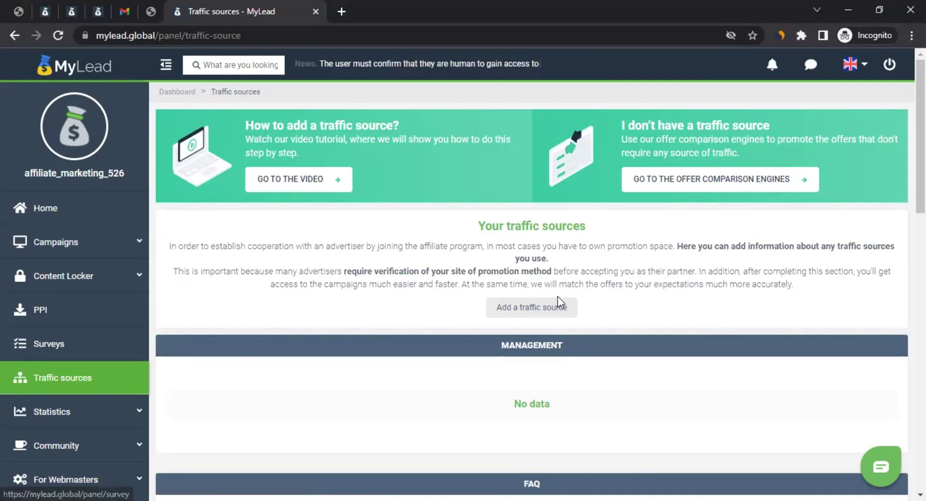
left_click(504, 314)
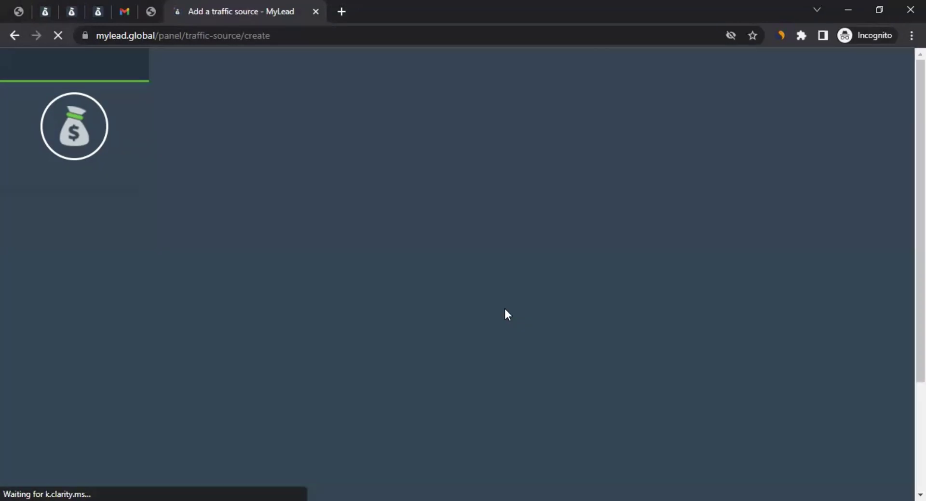
scroll(227, 272, "down", 3)
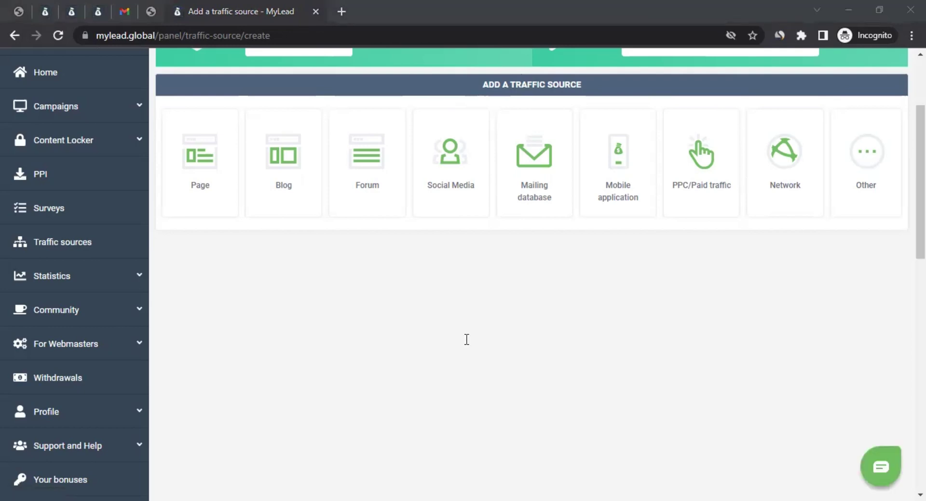
left_click(207, 166)
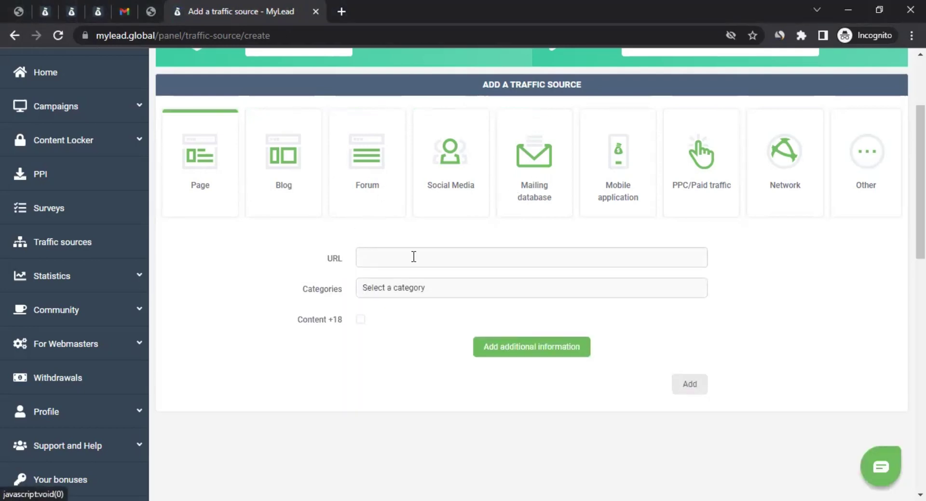
type("https://fmc14.vercel.app/")
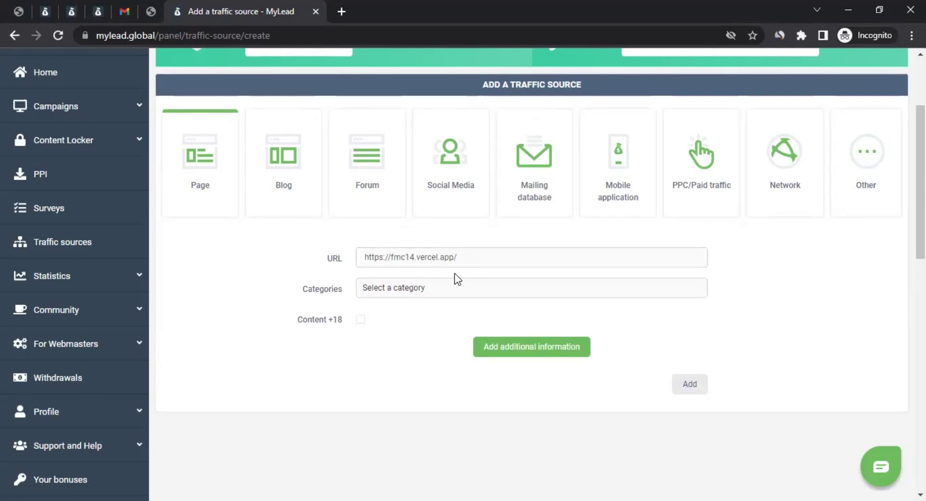
left_click(430, 292)
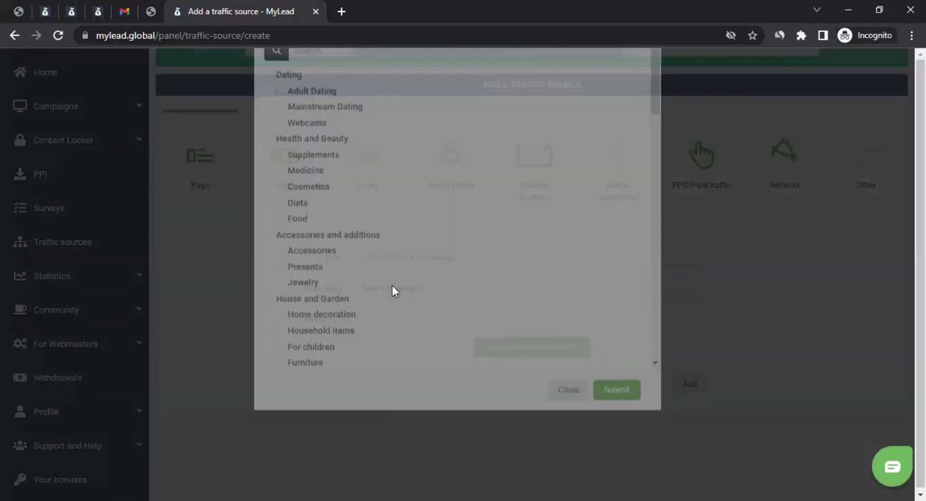
Step: Tick the Online category under Services and submit the category choice
scroll(319, 279, "down", 1)
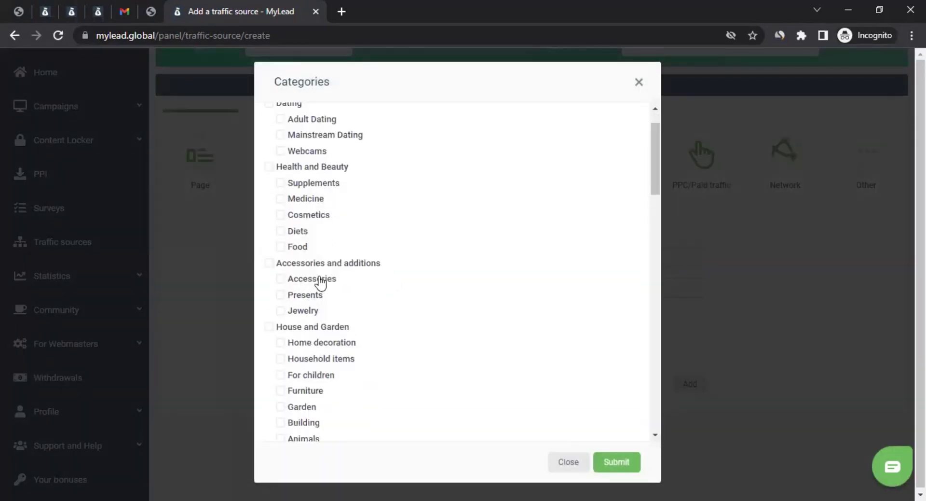
scroll(381, 338, "down", 1)
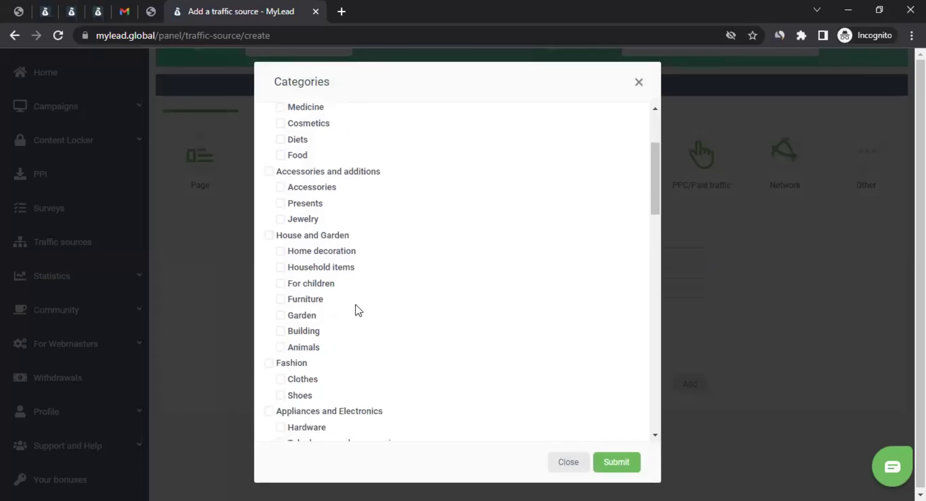
scroll(357, 310, "down", 4)
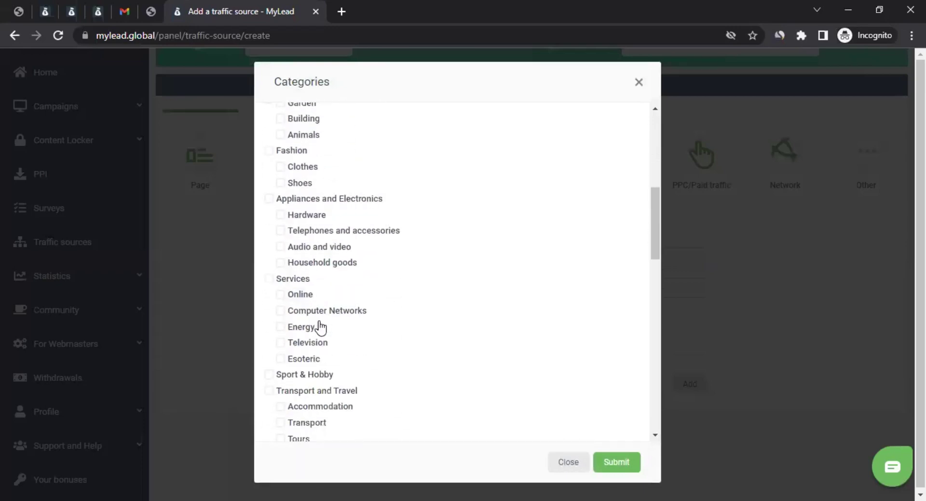
scroll(320, 328, "down", 1)
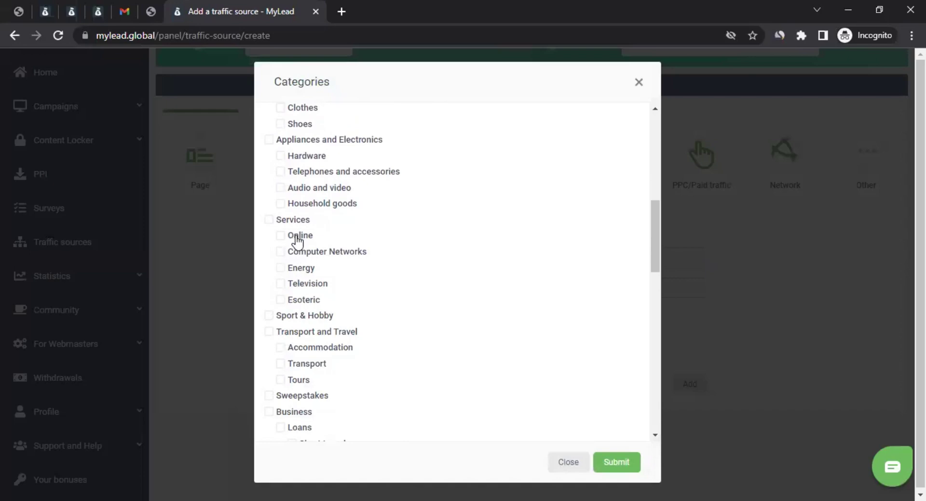
left_click(299, 236)
left_click(616, 462)
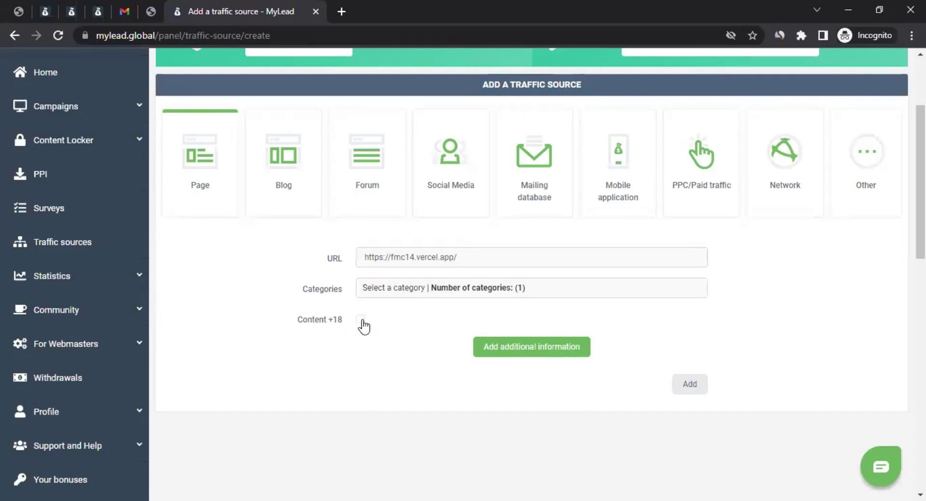
Step: Reveal the optional additional information fields, then delete them so they stay empty
left_click(540, 353)
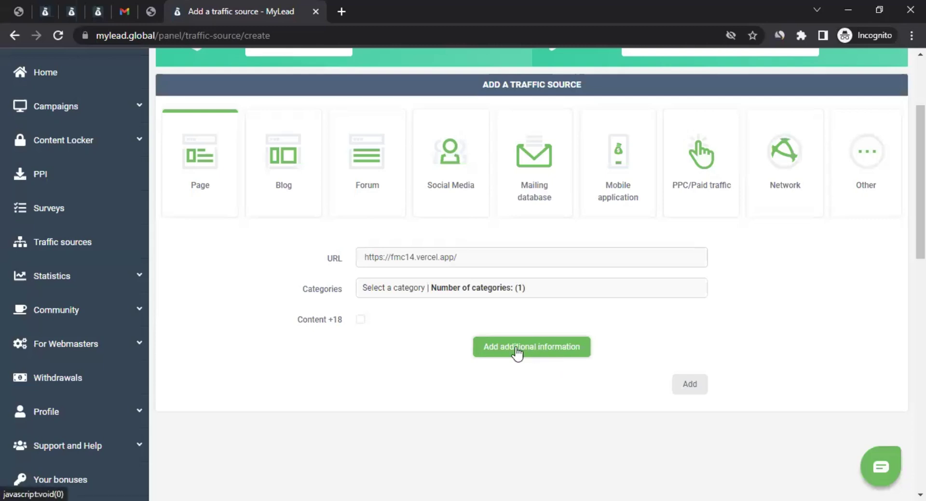
left_click(516, 352)
scroll(225, 319, "down", 3)
scroll(224, 316, "down", 2)
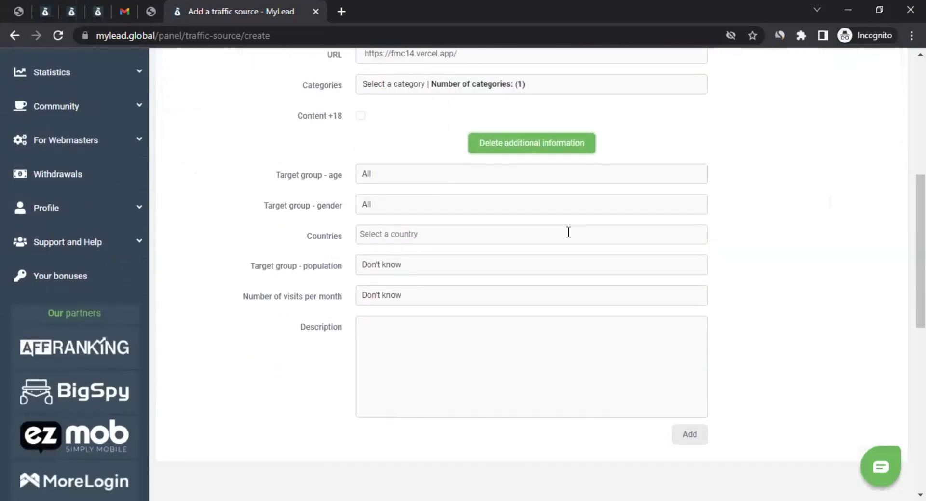
left_click(492, 144)
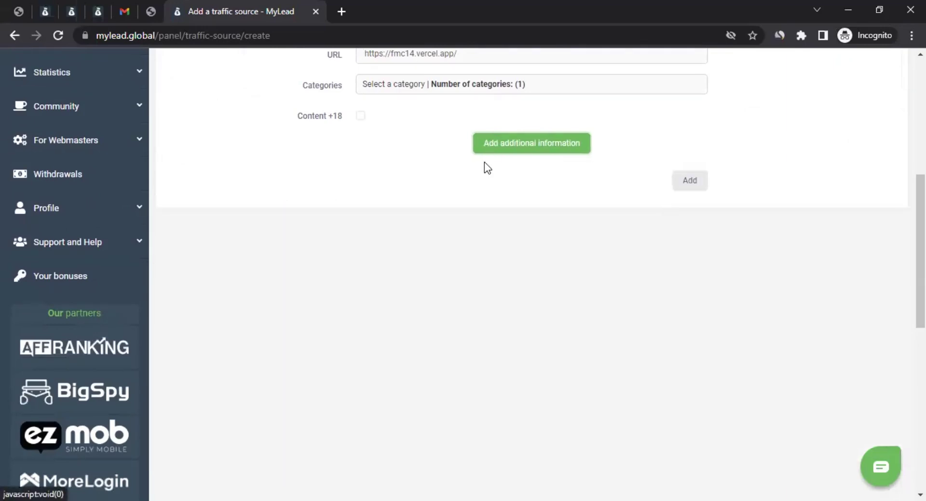
scroll(386, 259, "up", 5)
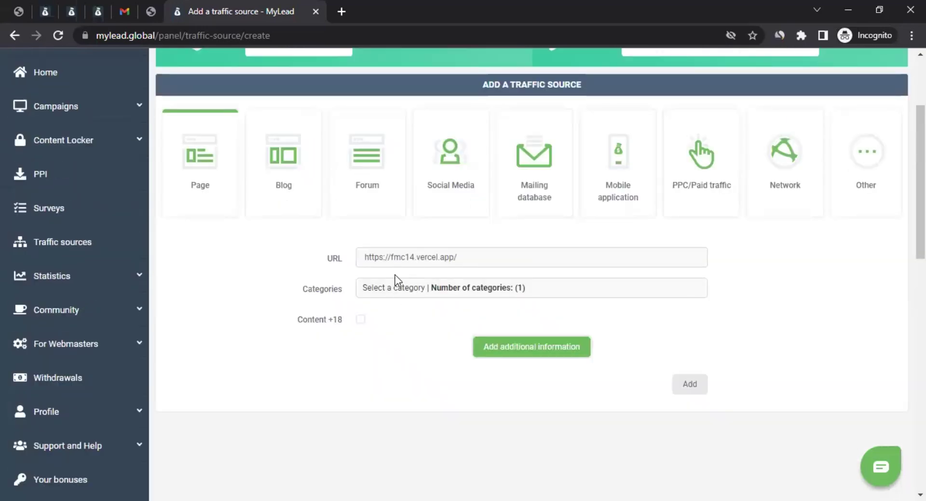
left_click(689, 385)
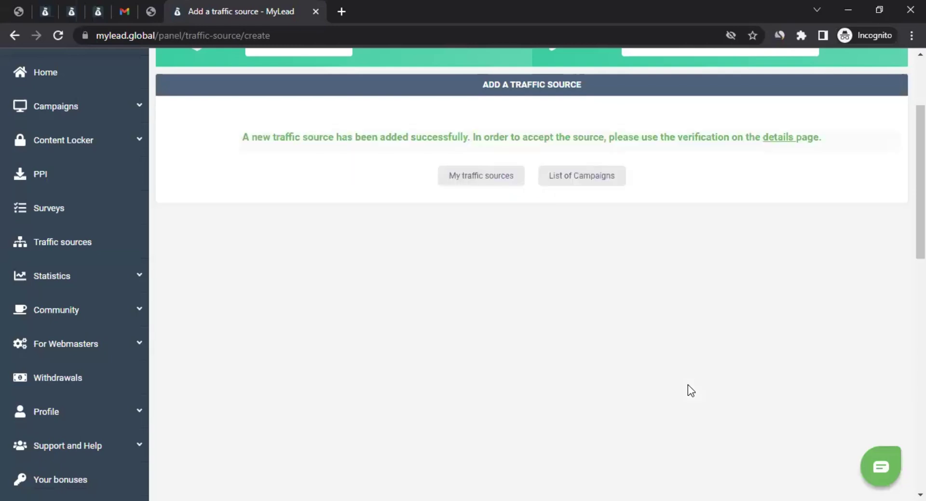
scroll(688, 385, "up", 3)
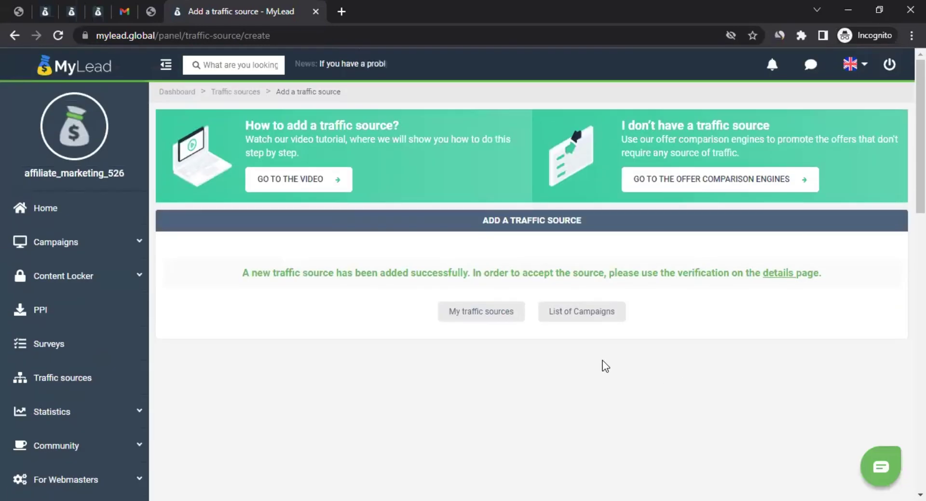
Step: Go to the traffic sources list, close the unread-messages warning, and open Details for fmc14.vercel.app
left_click(481, 314)
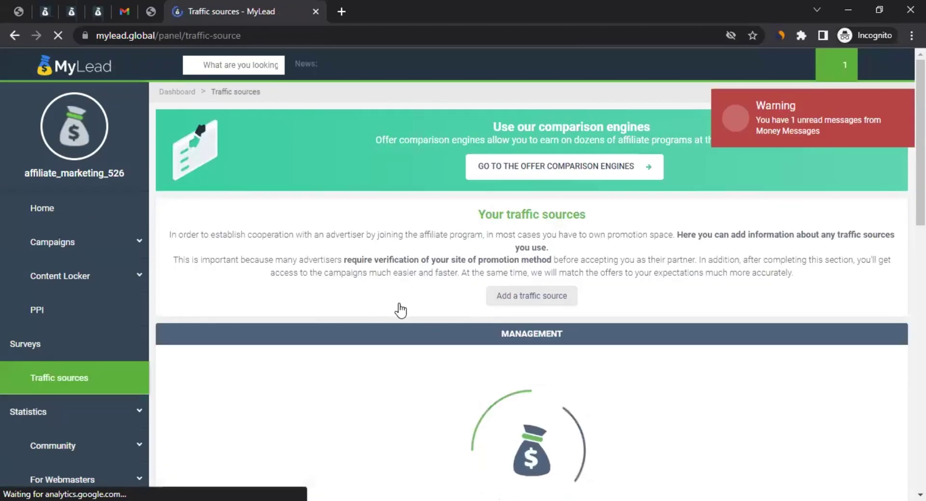
scroll(400, 310, "down", 4)
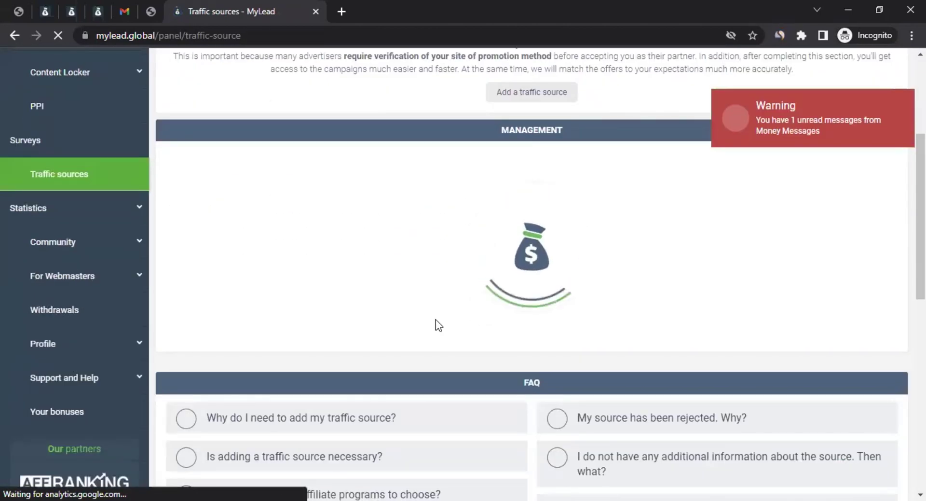
scroll(470, 210, "down", 1)
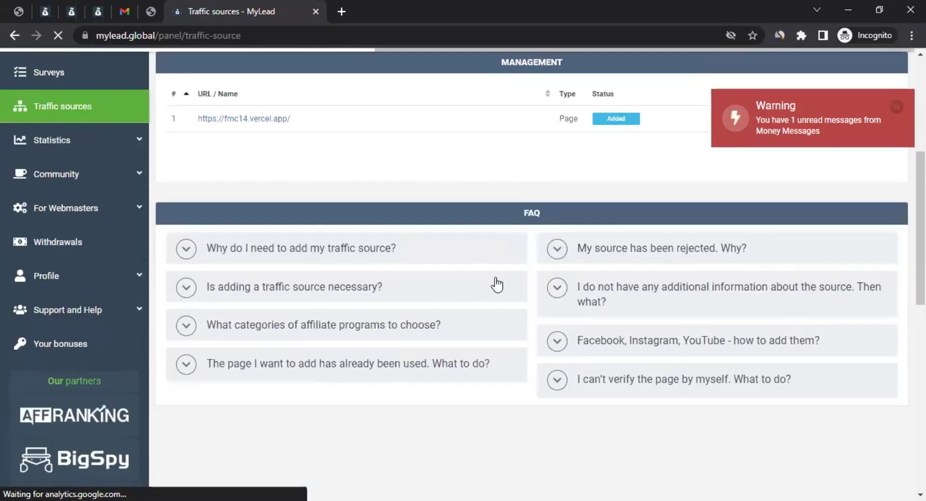
scroll(496, 285, "up", 3)
left_click(896, 107)
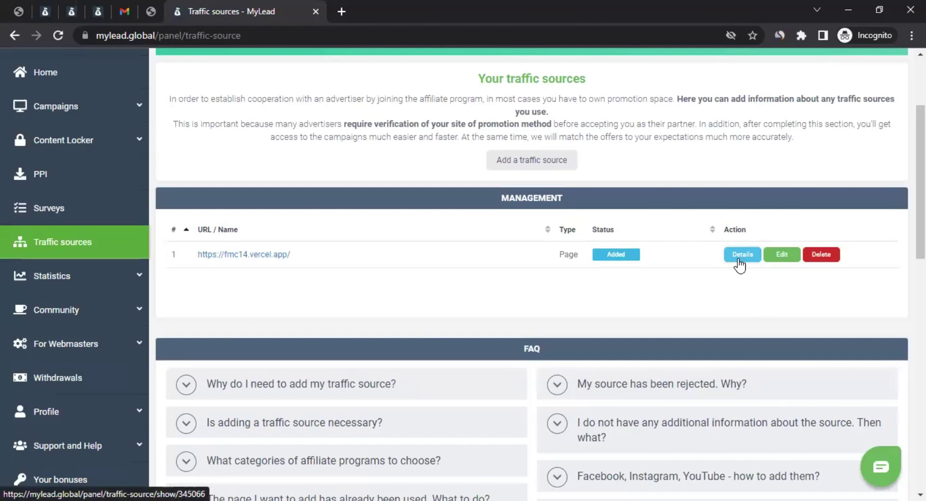
left_click(740, 263)
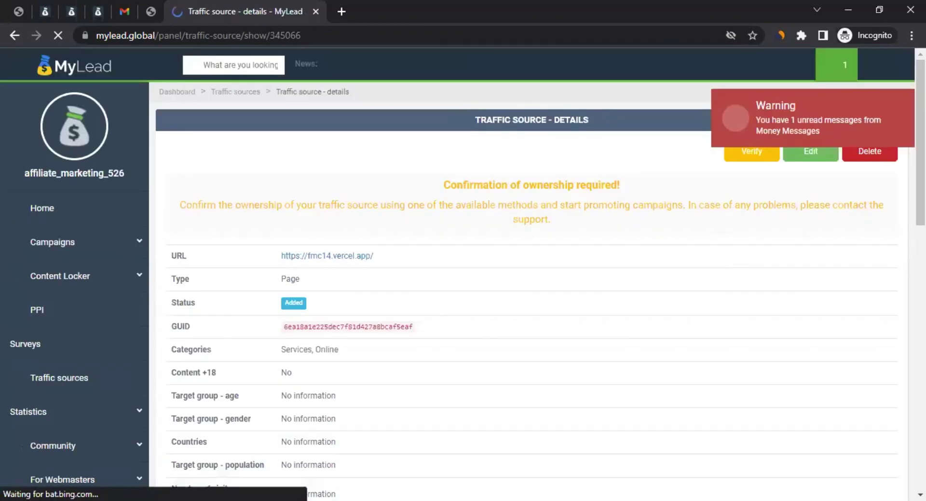
Step: Close the red unread-messages Warning on the fmc14.vercel.app source's details page
left_click(897, 107)
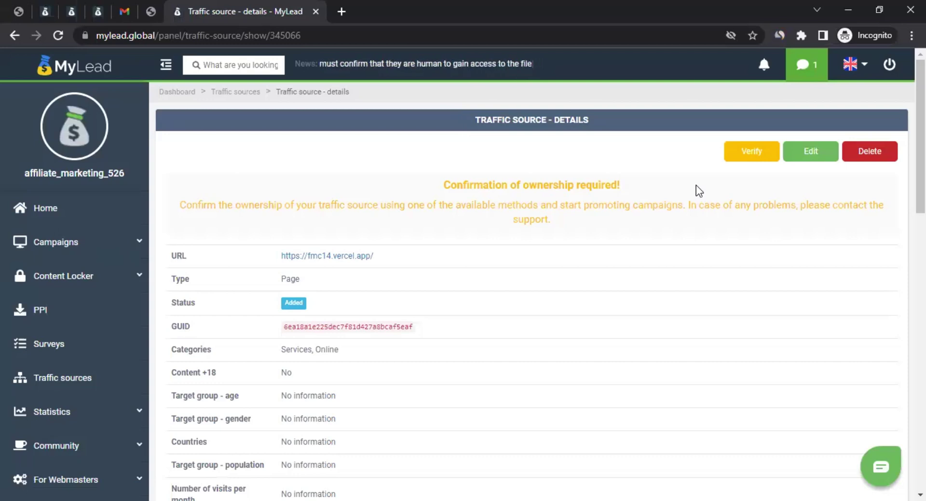
left_click(755, 154)
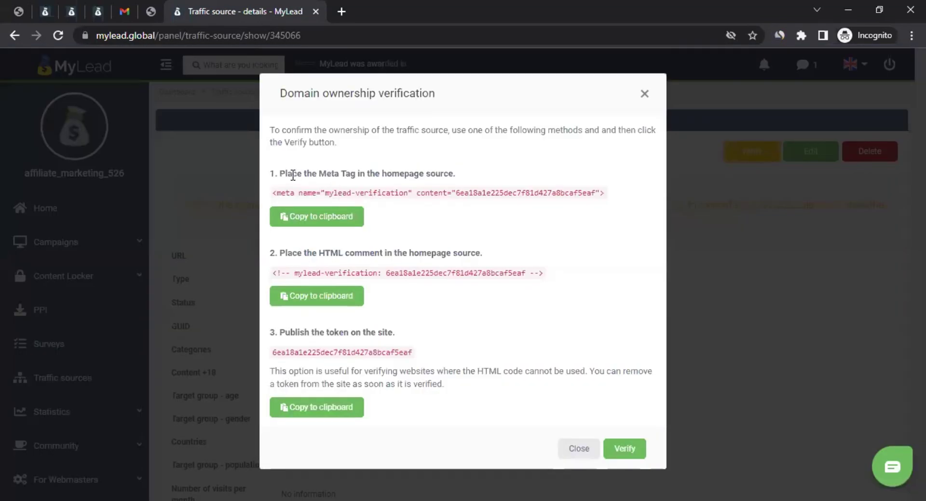
left_click_drag(275, 197, 599, 197)
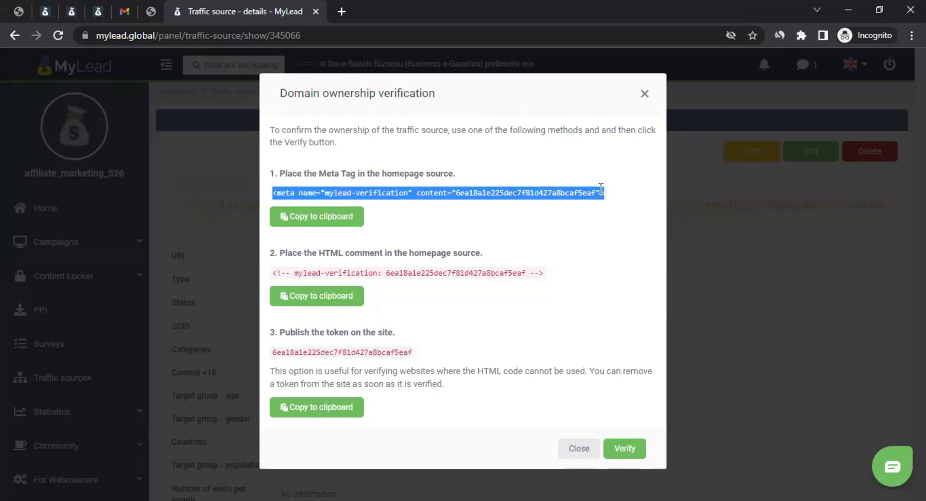
left_click_drag(295, 271, 484, 269)
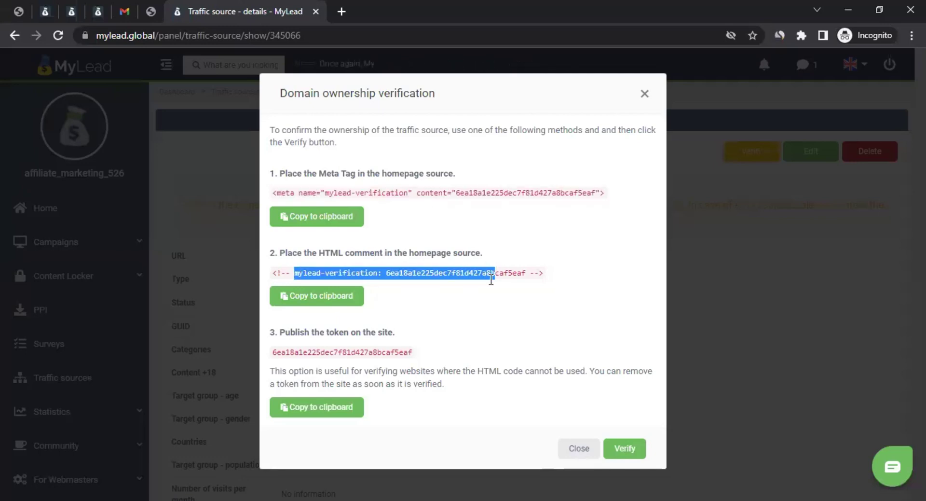
left_click_drag(290, 351, 392, 349)
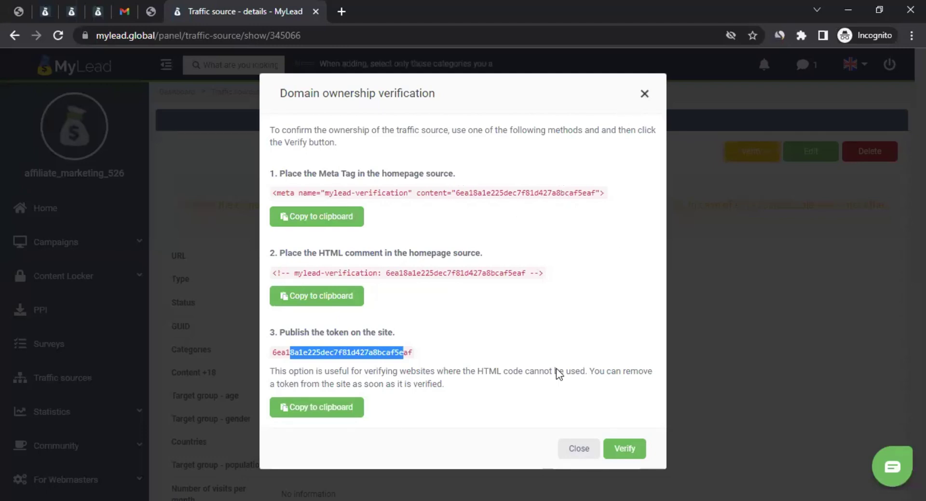
left_click(644, 94)
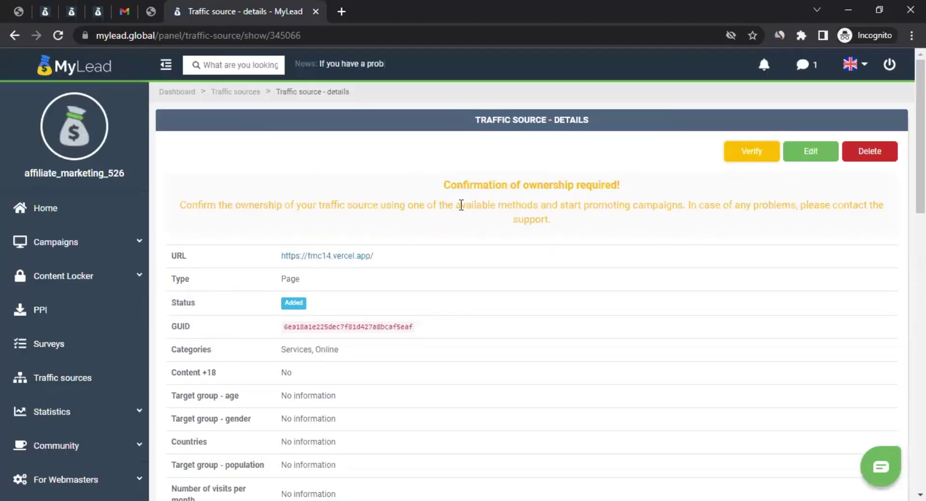
Step: Return to Traffic sources, then go to List of Campaigns under Campaigns in the sidebar
left_click(240, 94)
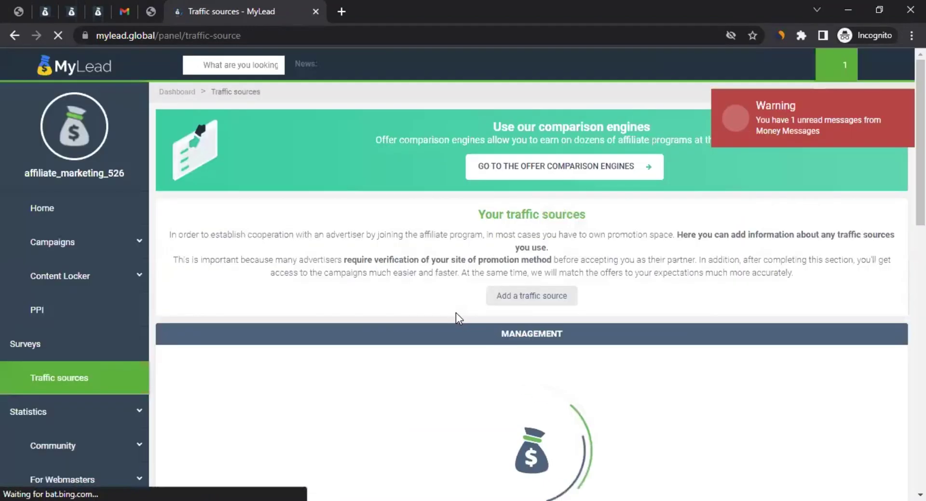
left_click(88, 250)
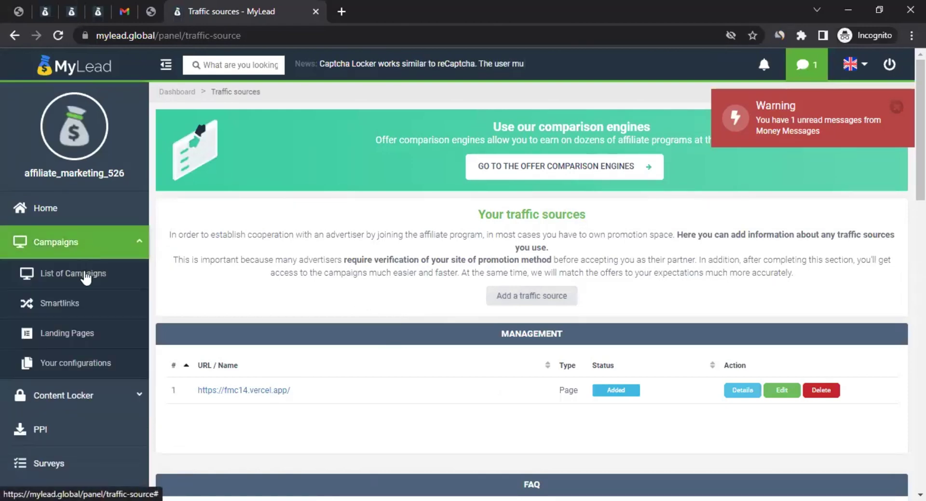
left_click(85, 272)
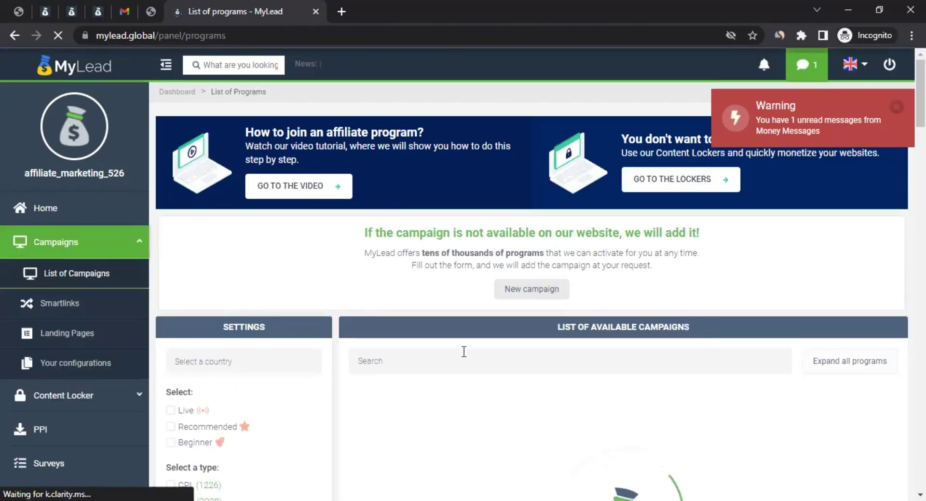
Step: Close the unread-messages warning and browse the campaign table and its type and Settings filters
scroll(453, 322, "down", 4)
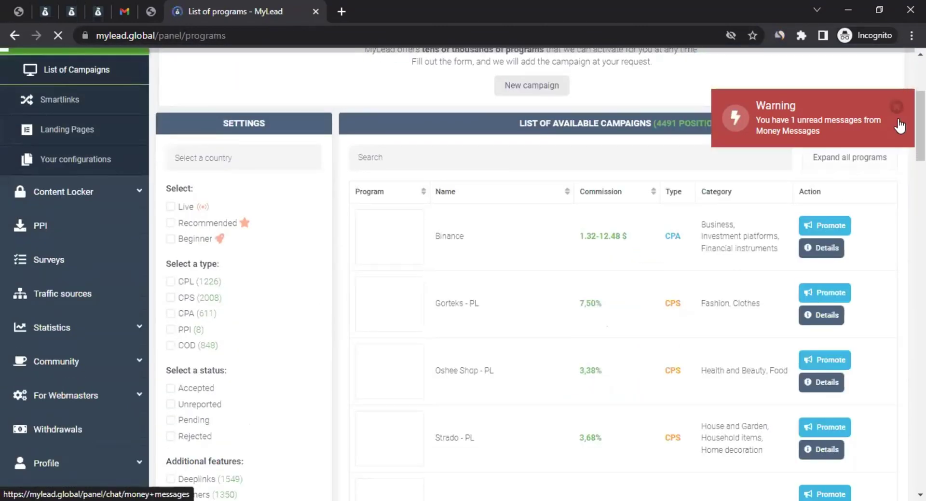
left_click(897, 107)
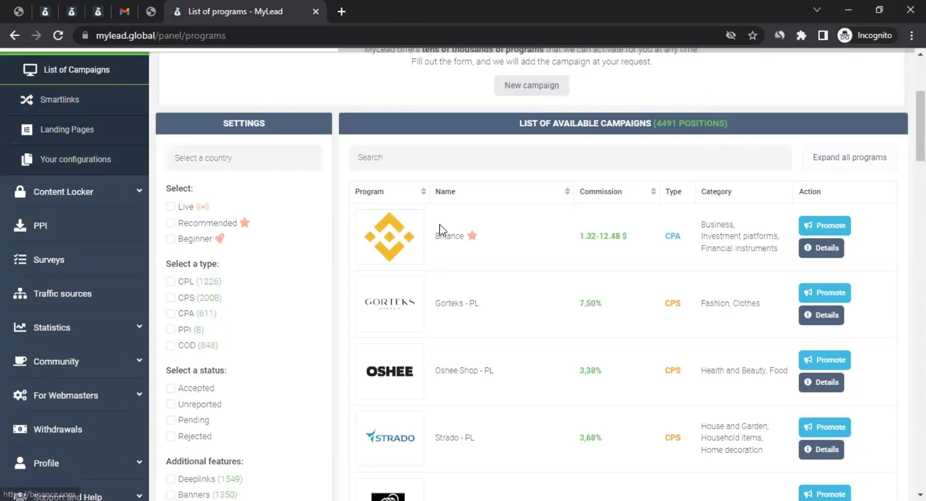
scroll(542, 275, "down", 1)
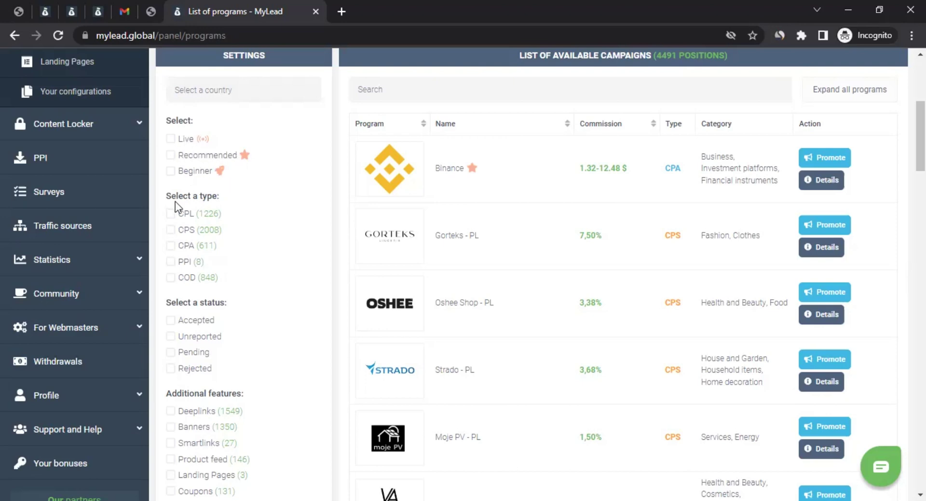
left_click_drag(202, 201, 206, 201)
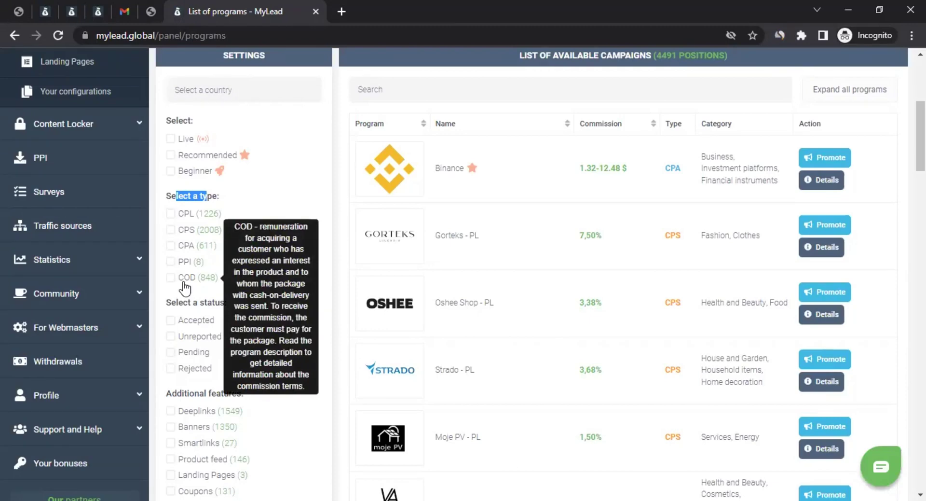
scroll(231, 277, "down", 3)
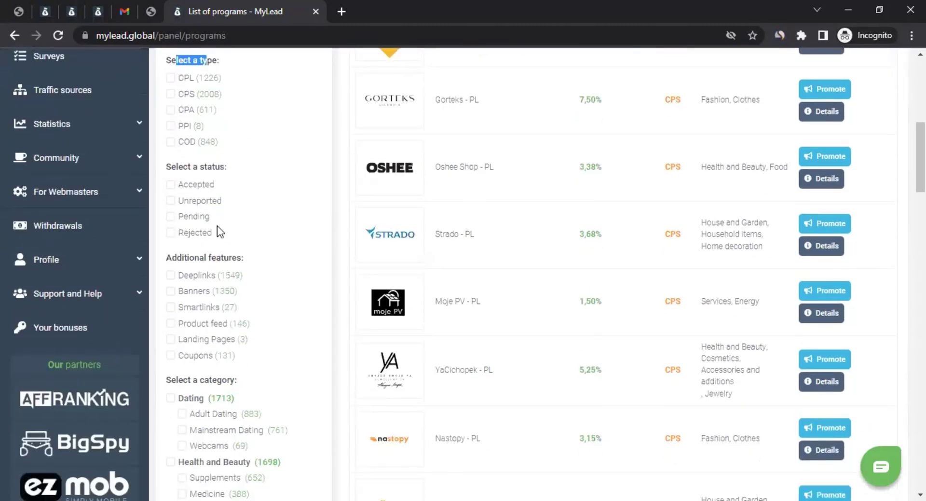
scroll(216, 231, "down", 1)
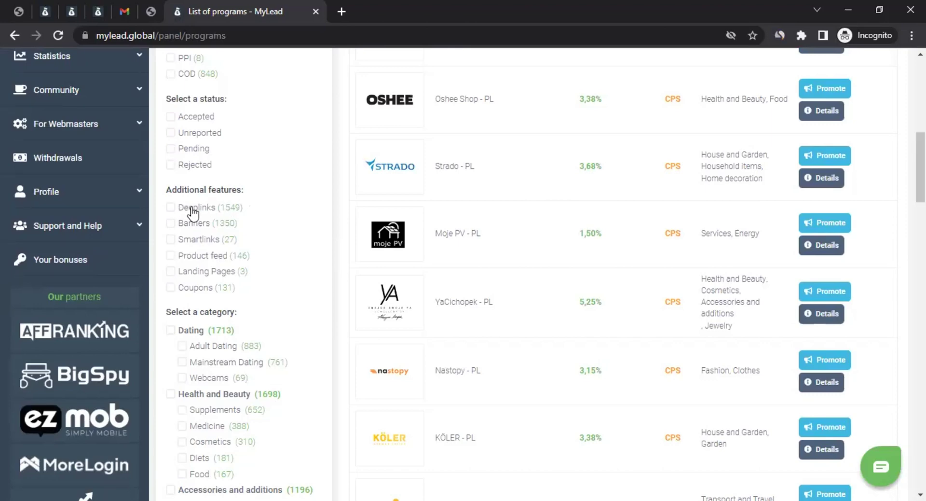
scroll(244, 309, "down", 2)
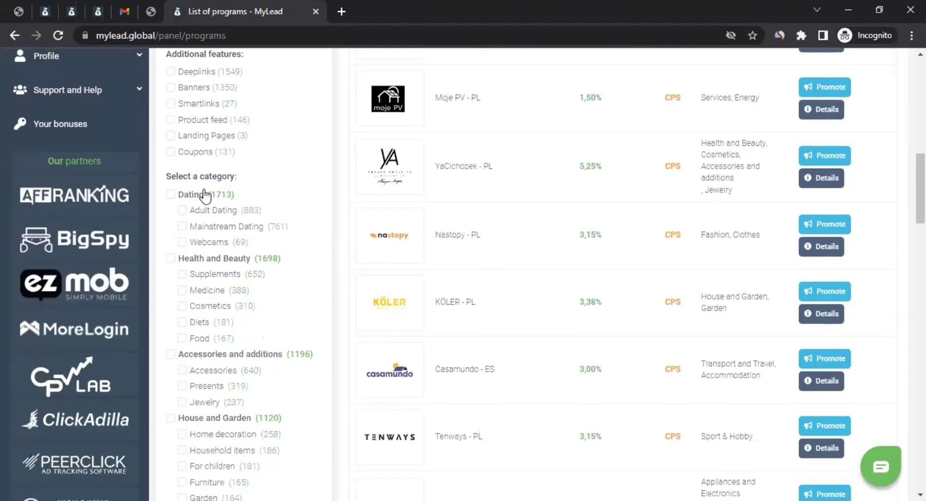
scroll(201, 193, "down", 2)
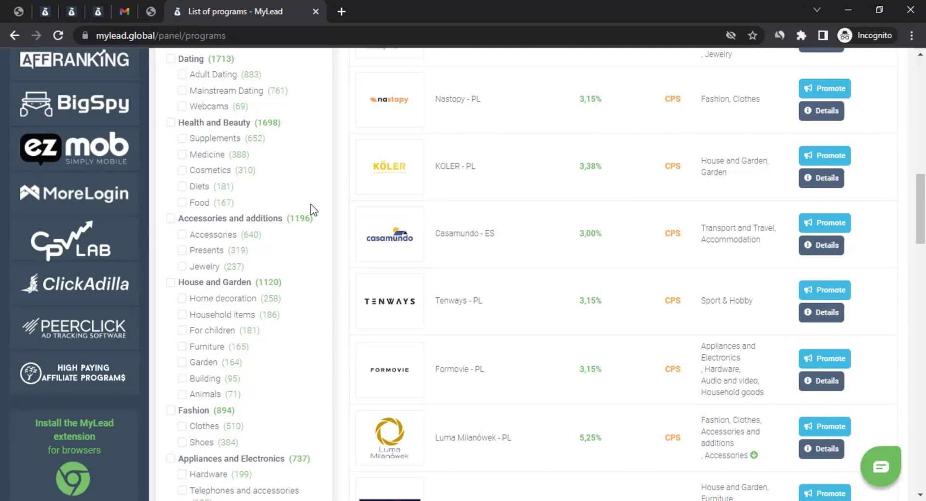
scroll(274, 202, "up", 12)
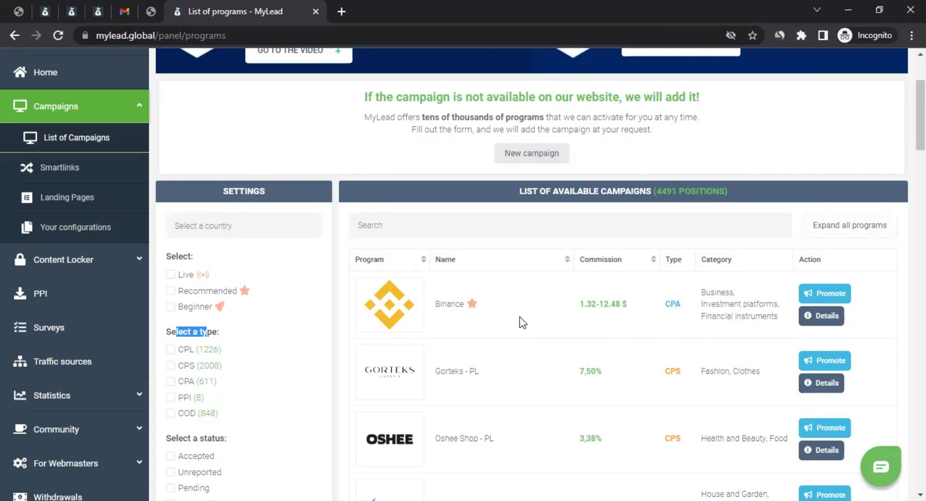
left_click(305, 247)
Step: Filter campaigns by country, searching 'united' and choosing United States of America (498)
left_click(271, 226)
type("united")
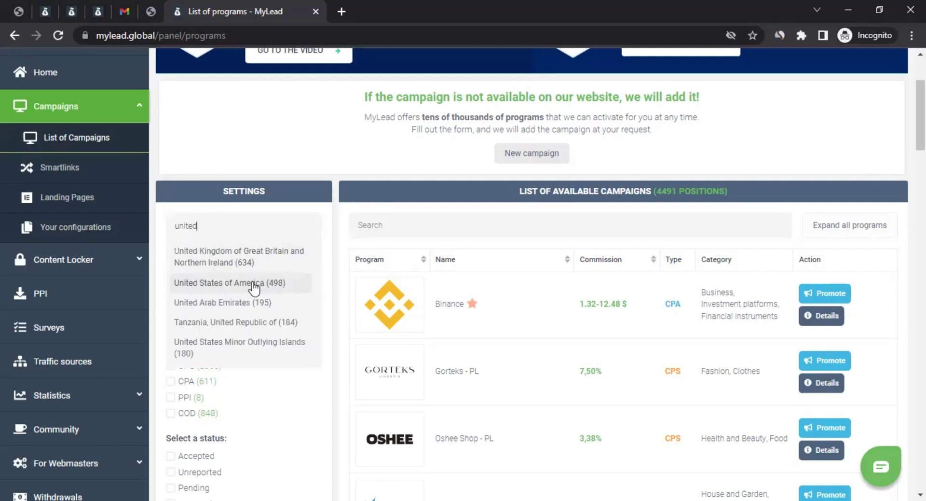
left_click(252, 285)
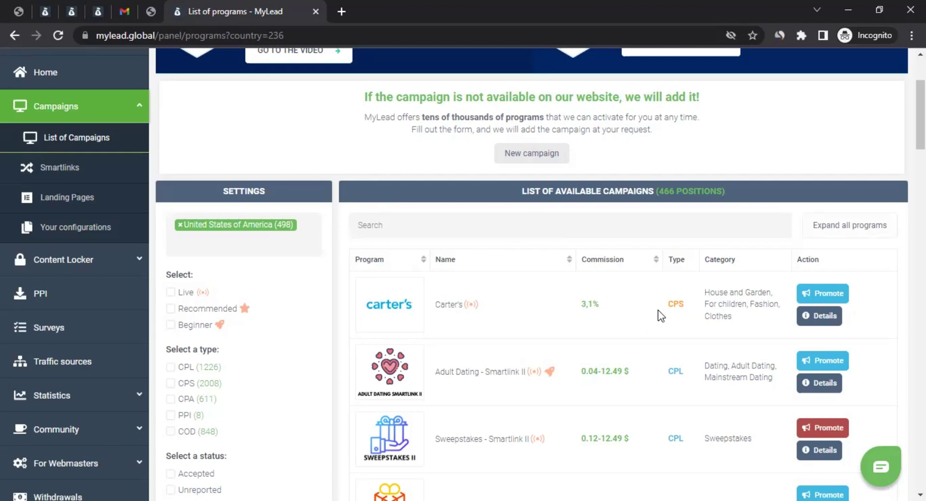
scroll(660, 310, "down", 2)
scroll(462, 273, "down", 3)
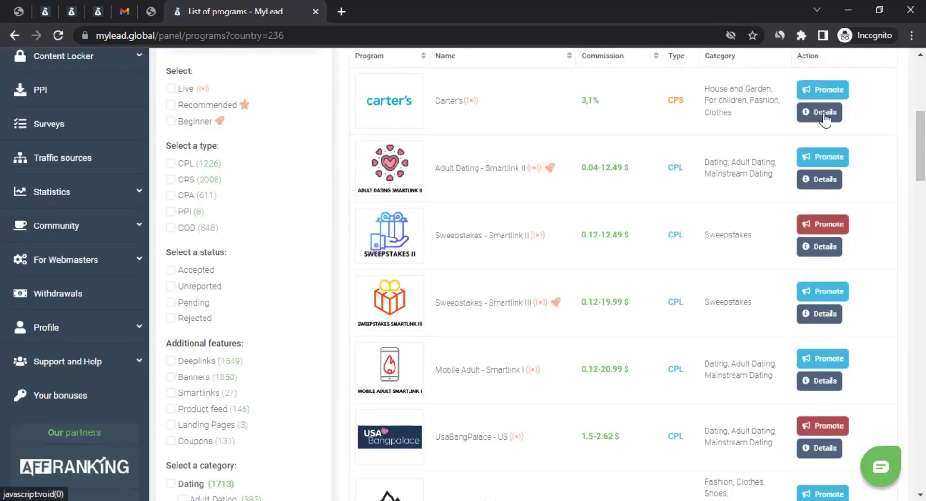
left_click(821, 113)
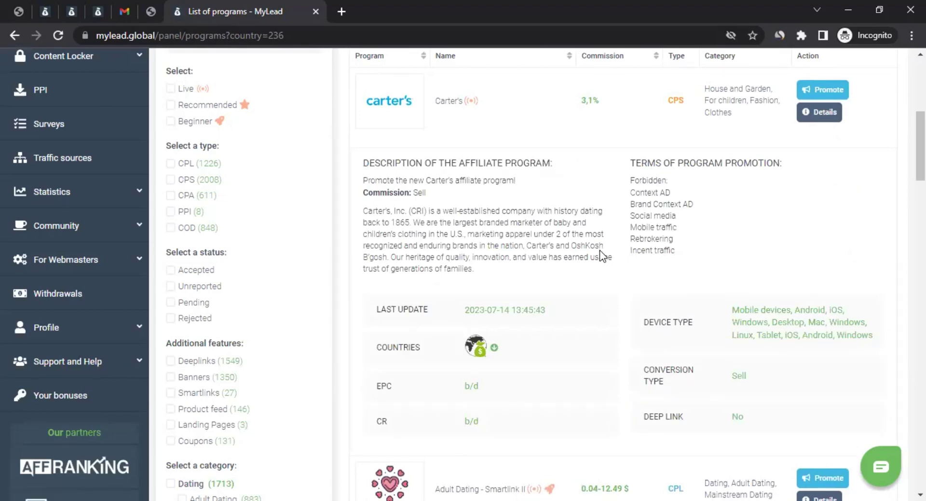
scroll(555, 212, "down", 4)
scroll(571, 219, "down", 1)
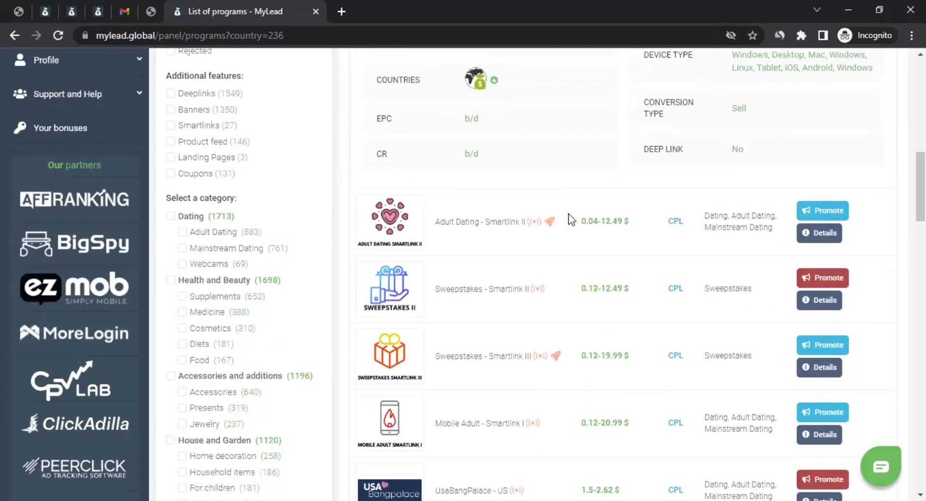
scroll(571, 219, "up", 5)
scroll(591, 268, "up", 3)
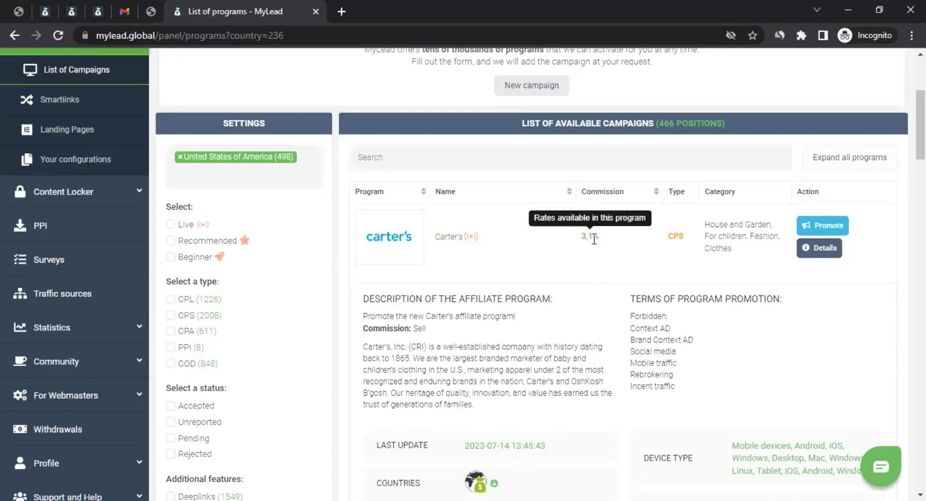
scroll(620, 244, "down", 8)
scroll(622, 246, "down", 10)
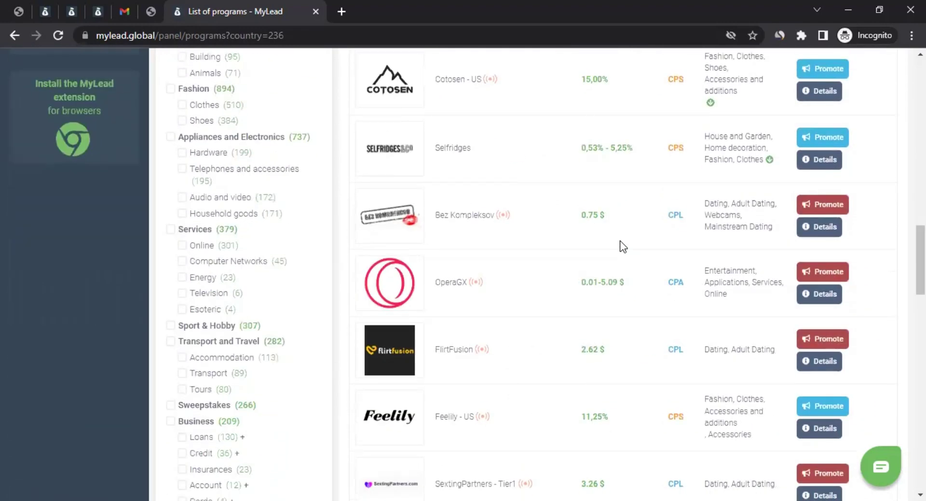
scroll(612, 344, "up", 1)
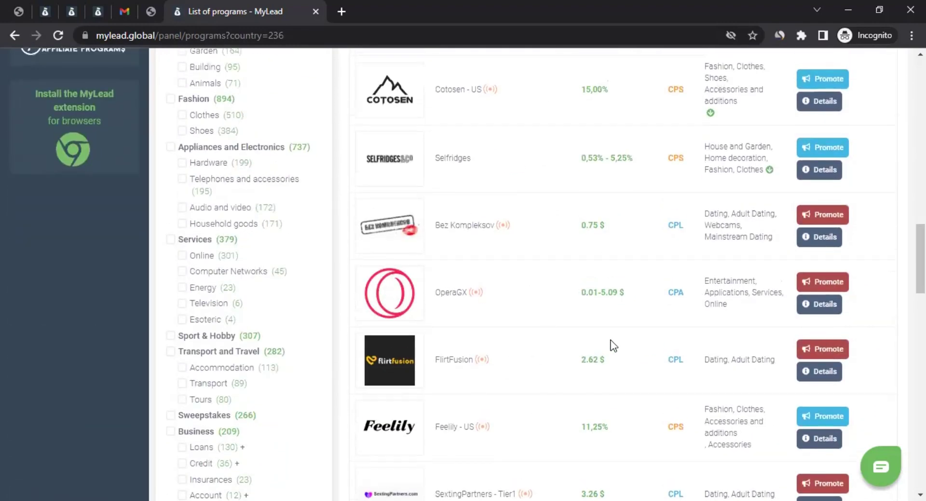
scroll(612, 344, "up", 14)
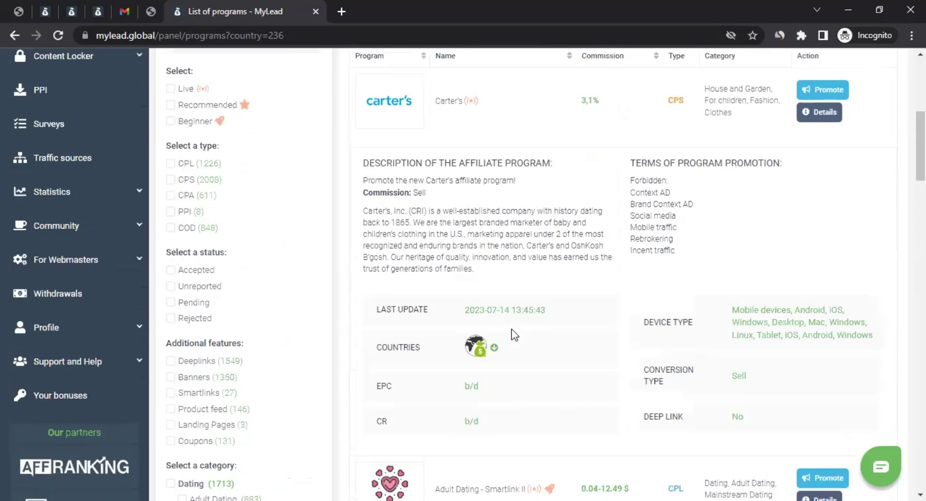
scroll(511, 328, "up", 4)
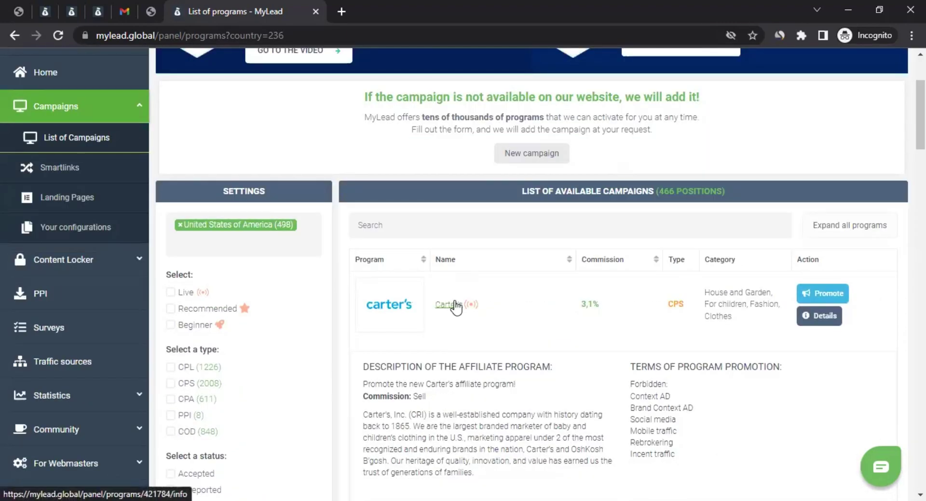
Step: Promote Carter's, dismiss the warning, and start the URL address check to open verification
left_click(820, 296)
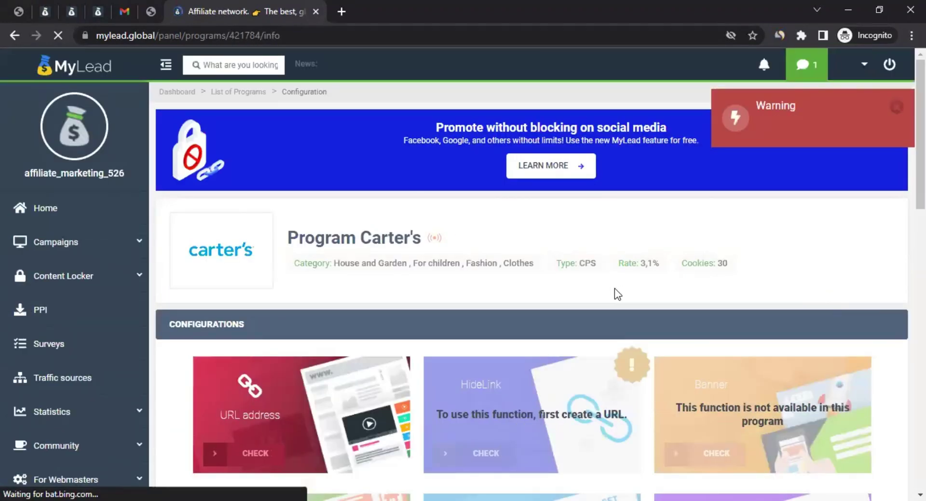
scroll(612, 288, "down", 4)
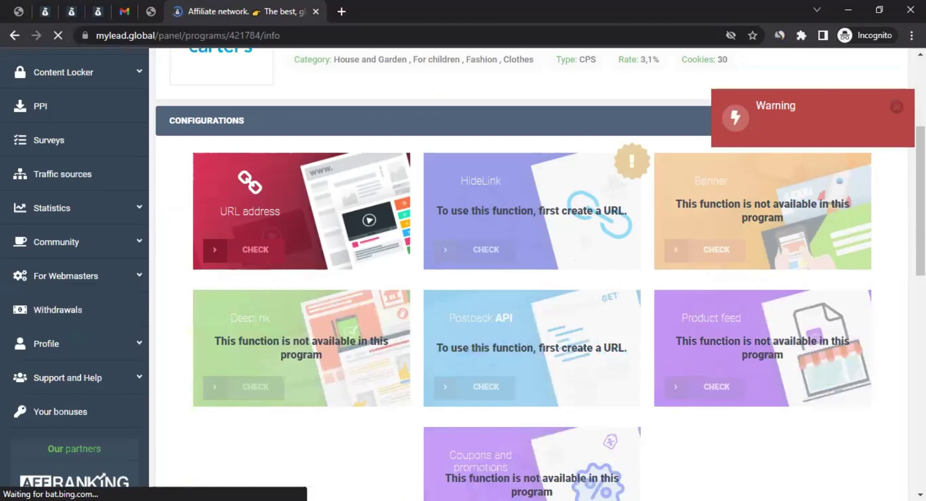
left_click(896, 107)
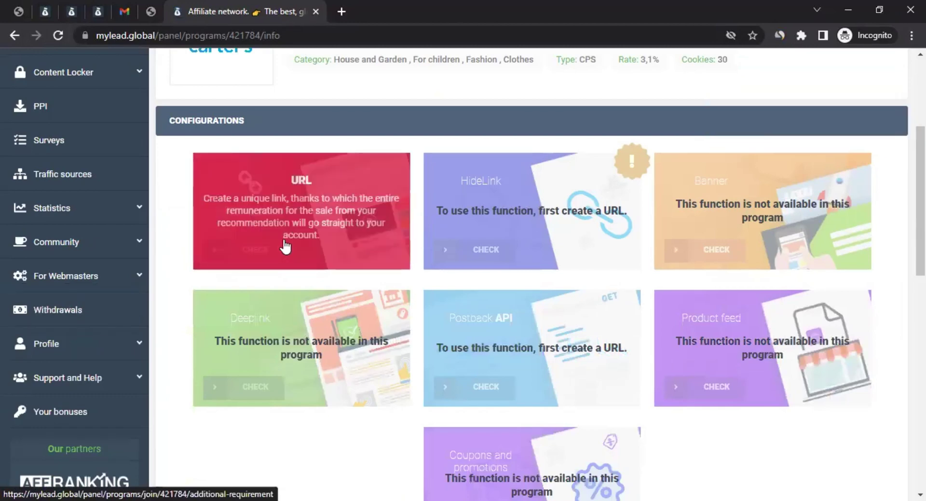
left_click(279, 210)
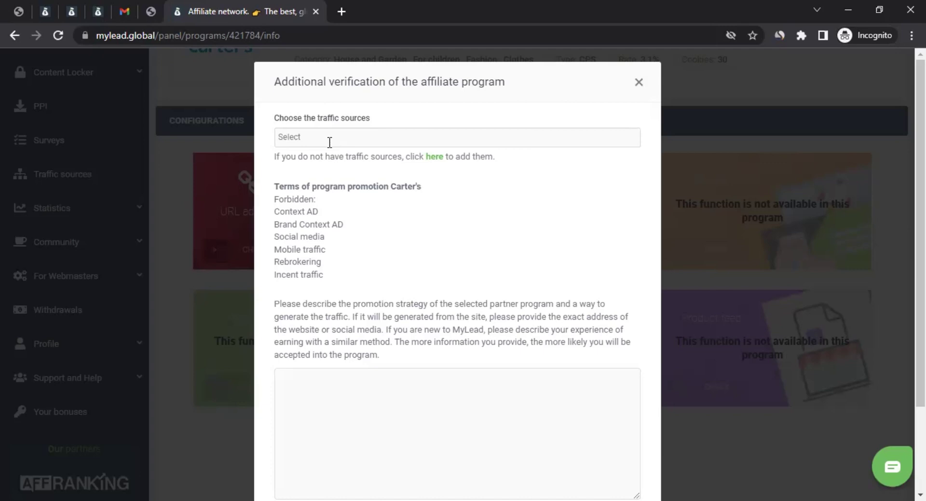
left_click(328, 141)
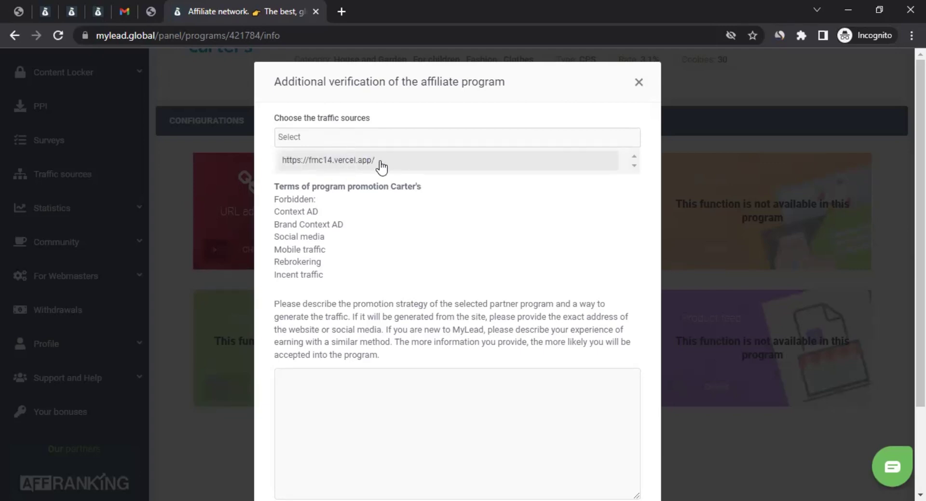
left_click(379, 161)
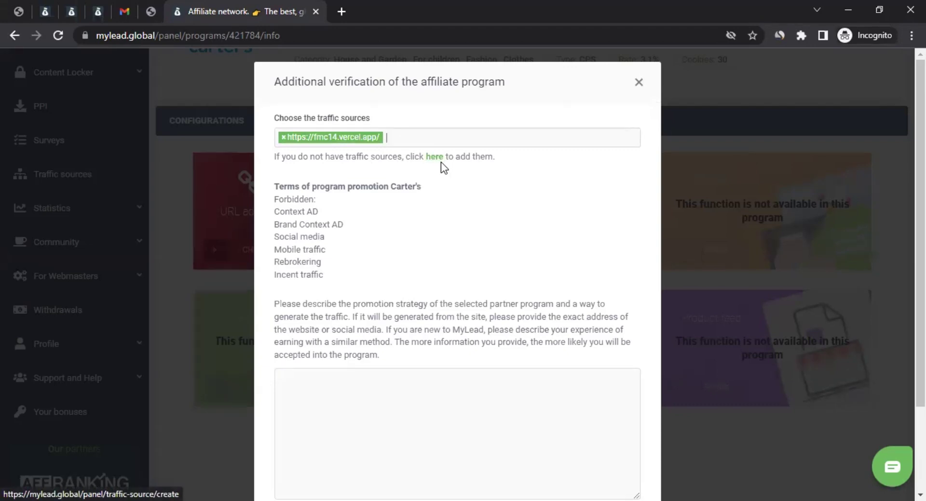
scroll(415, 197, "down", 2)
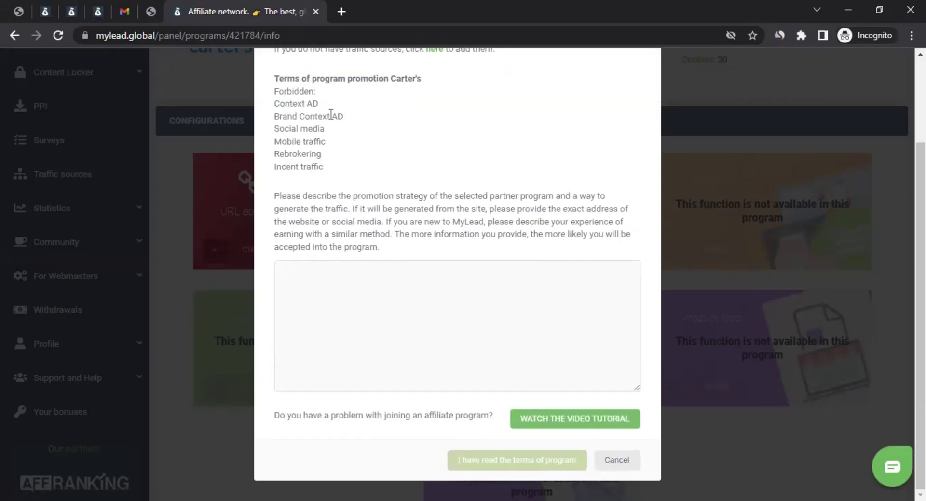
left_click_drag(284, 93, 311, 93)
left_click(282, 104)
left_click_drag(280, 104, 334, 177)
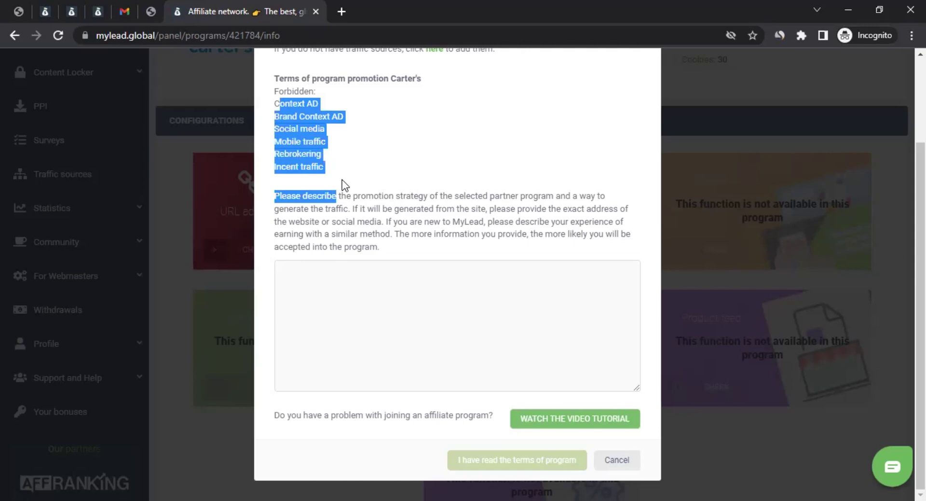
Step: Enter '-' as the promotion strategy description and accept the program terms to send the request
left_click(321, 281)
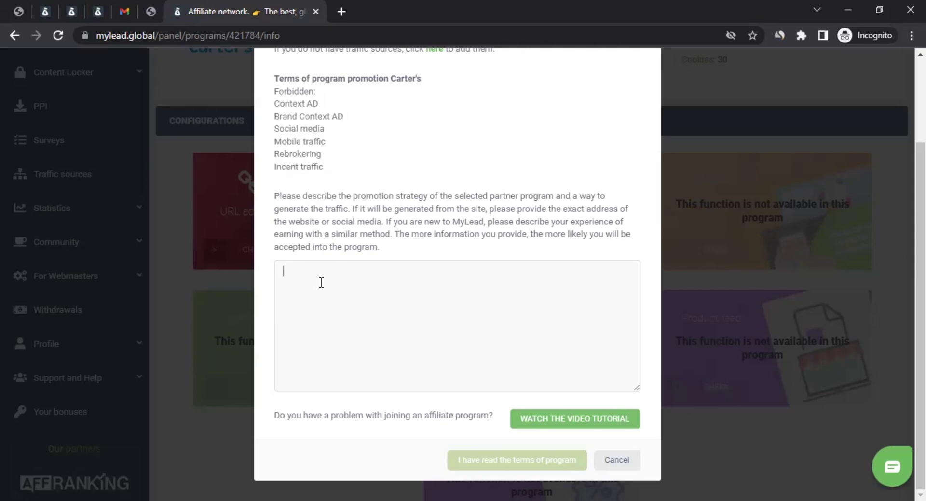
type("-")
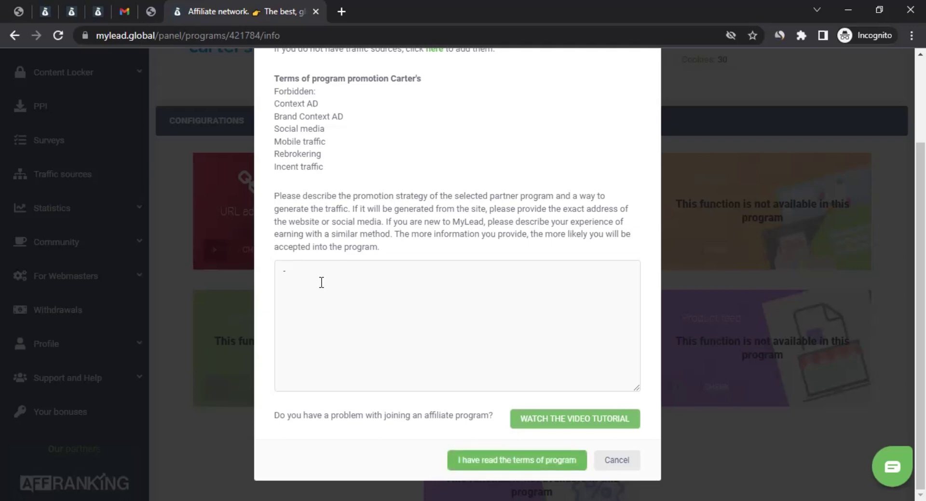
scroll(321, 282, "up", 3)
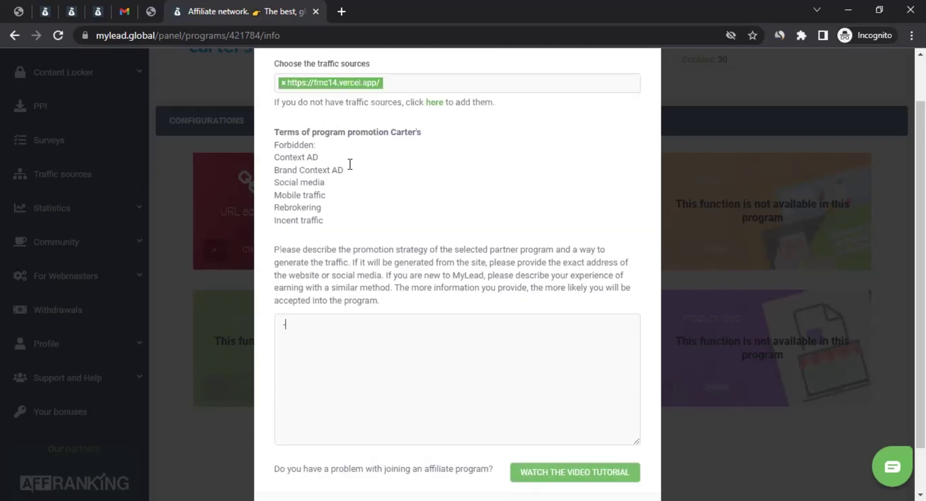
scroll(460, 263, "down", 3)
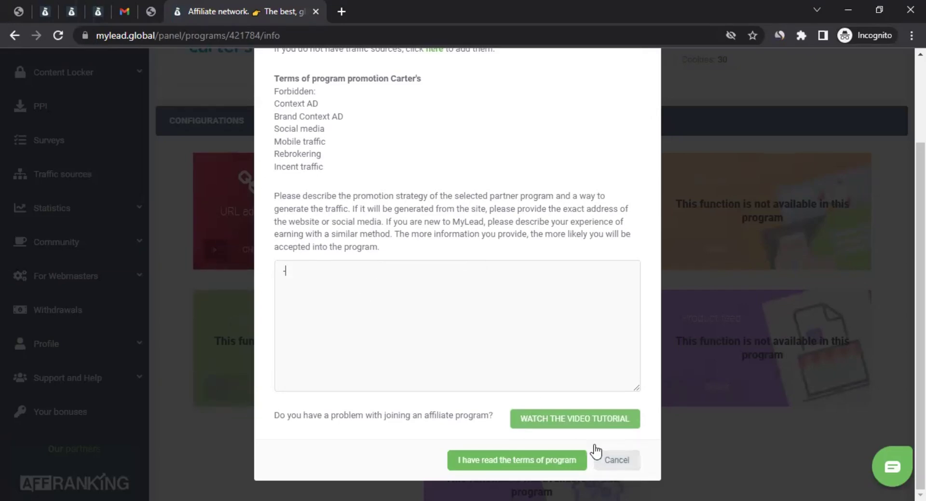
left_click(584, 457)
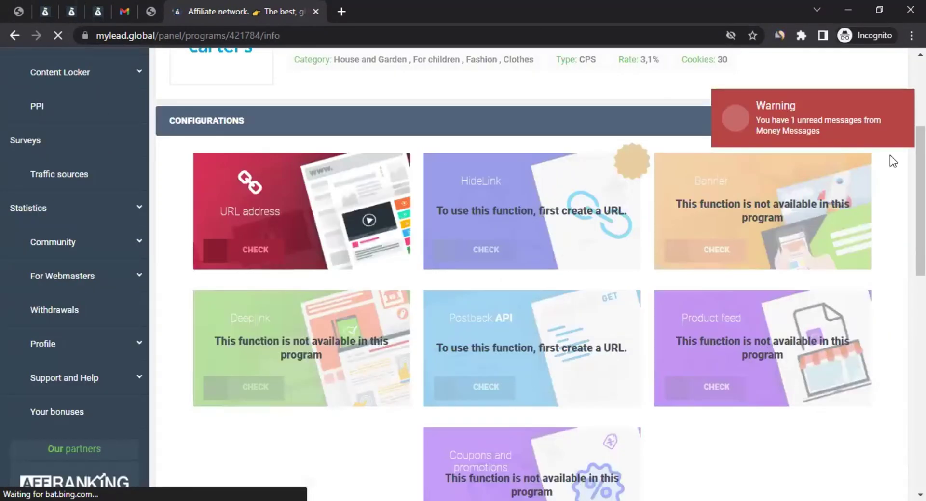
Step: Dismiss the unread-messages warning, review Carter's program page, and expand the Campaigns sidebar section
left_click(892, 108)
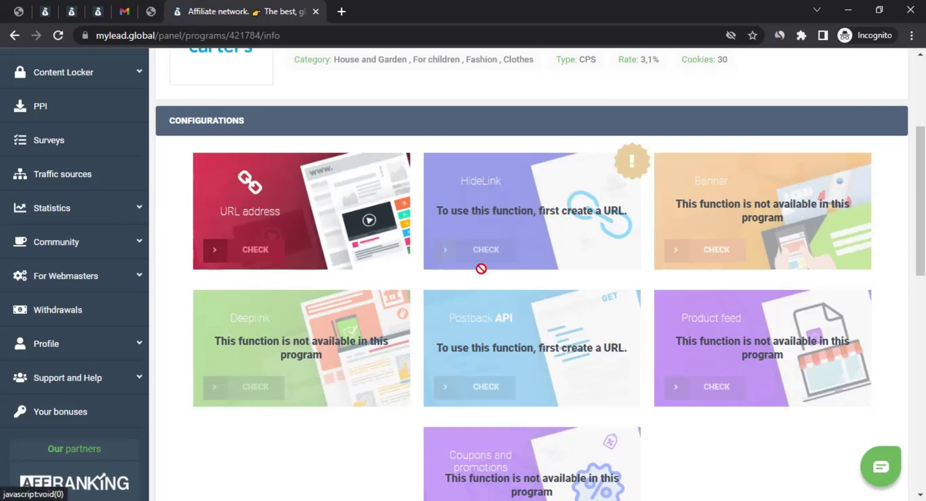
scroll(292, 335, "down", 1)
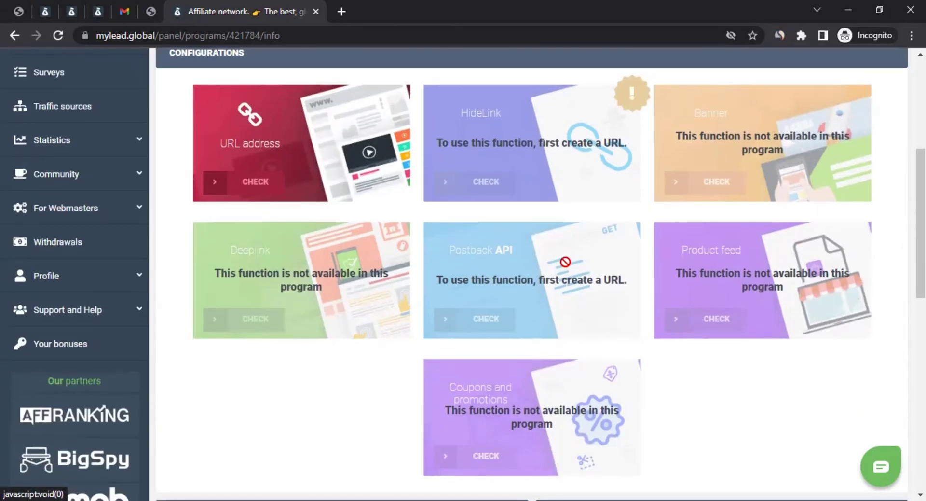
scroll(565, 261, "down", 2)
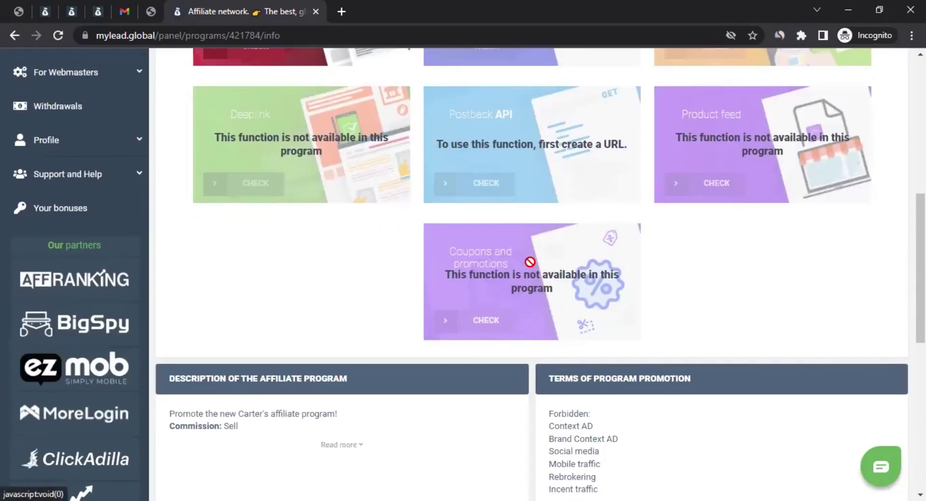
scroll(304, 273, "up", 3)
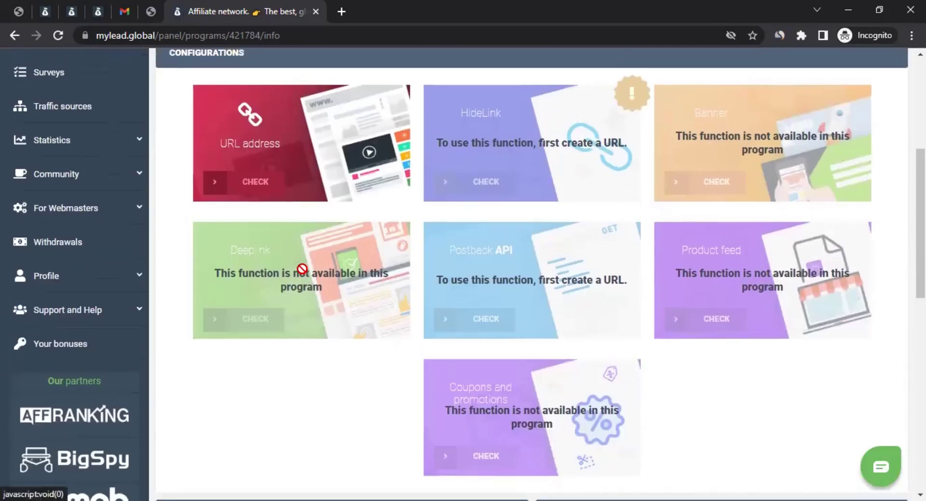
scroll(304, 276, "up", 3)
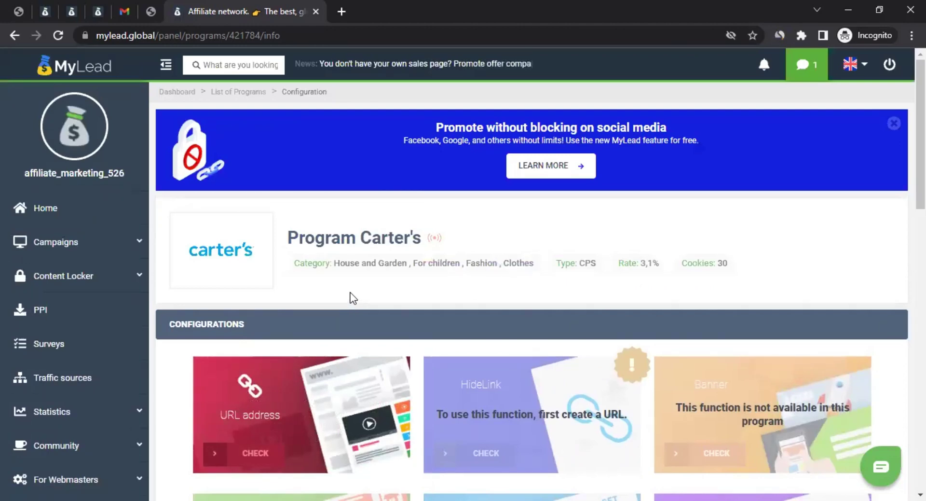
scroll(353, 297, "down", 5)
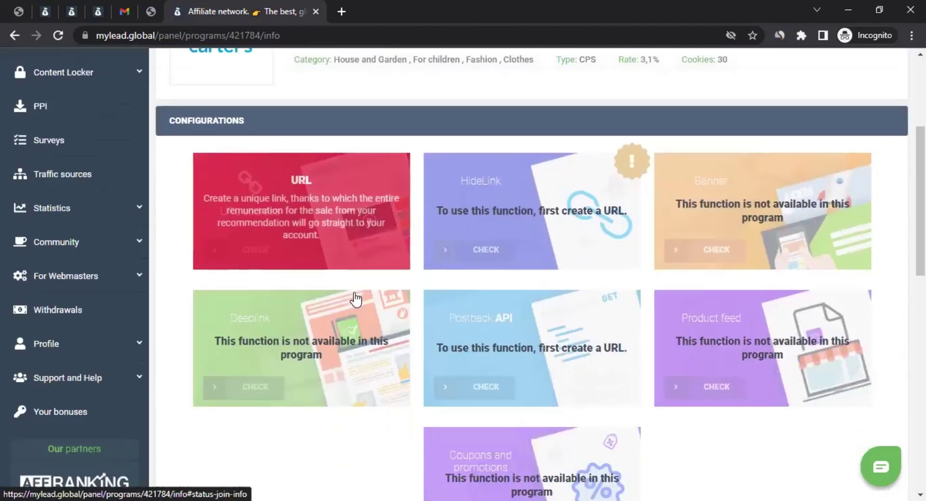
scroll(355, 293, "down", 10)
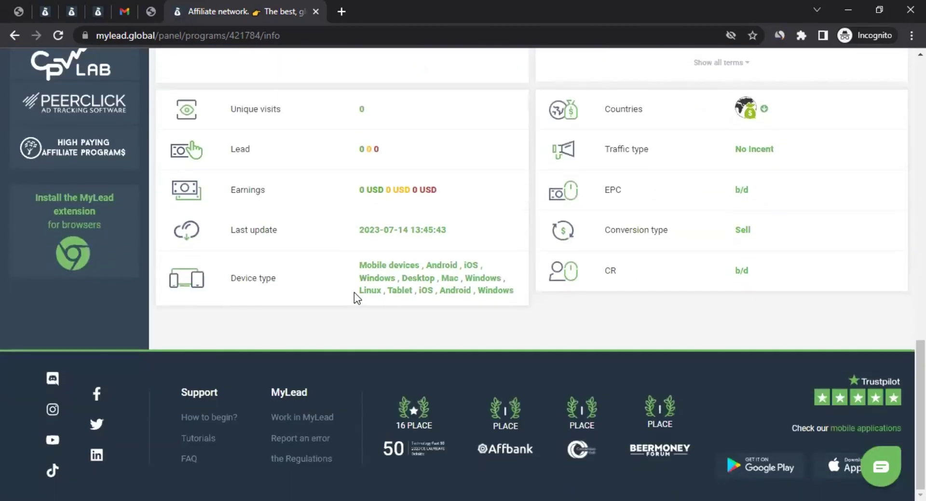
scroll(354, 291, "up", 10)
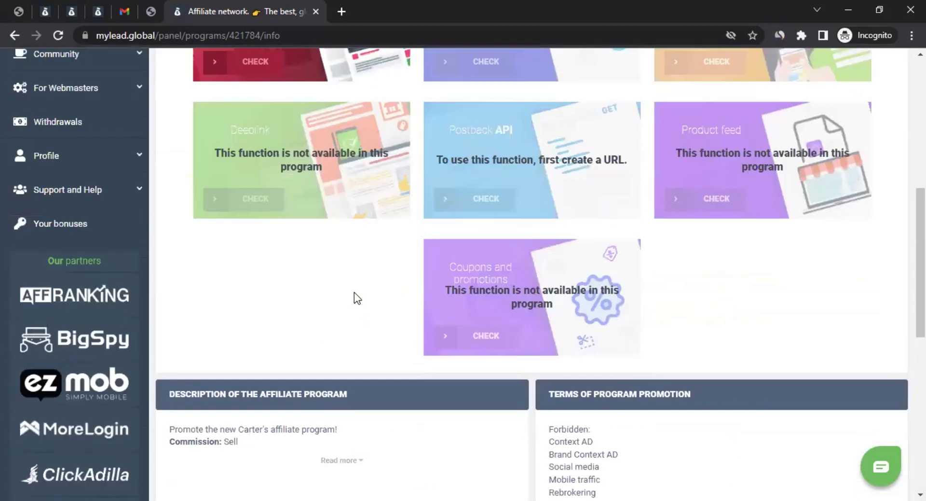
scroll(354, 292, "up", 5)
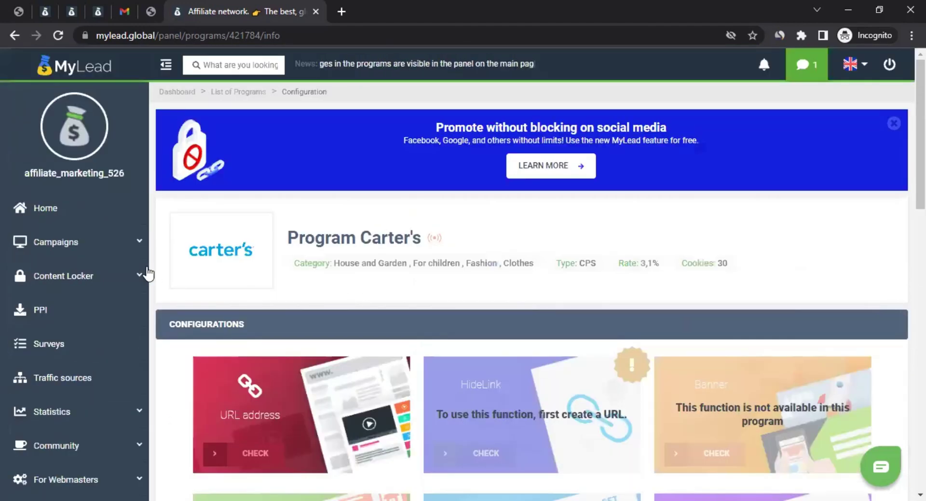
left_click(96, 248)
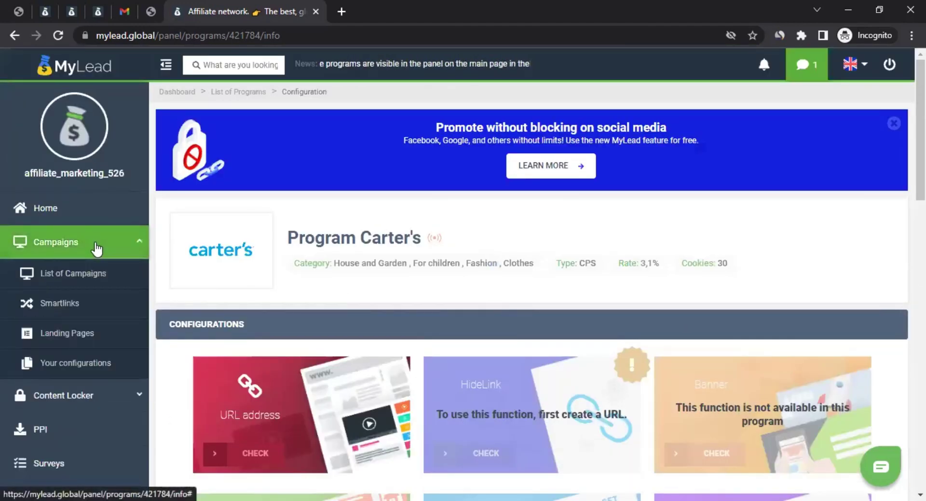
Step: Return to the campaign list and scroll through it
left_click(86, 279)
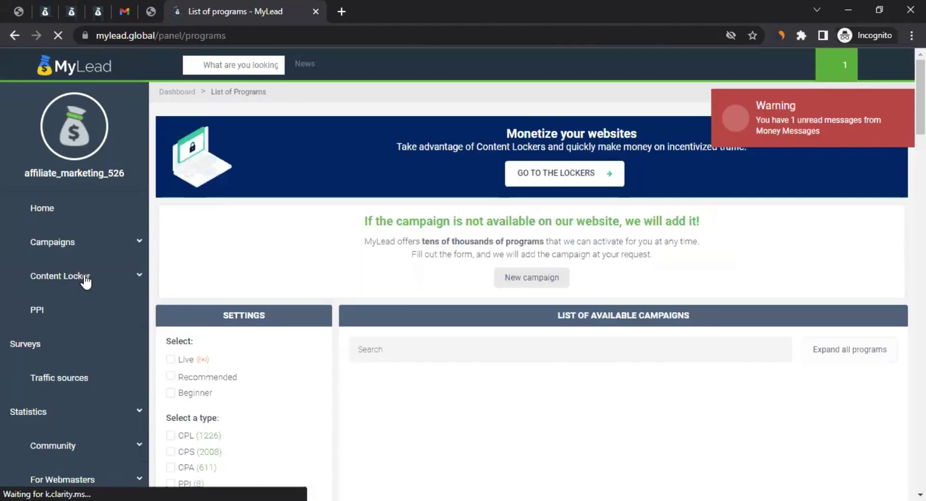
scroll(244, 122, "down", 4)
scroll(244, 207, "down", 4)
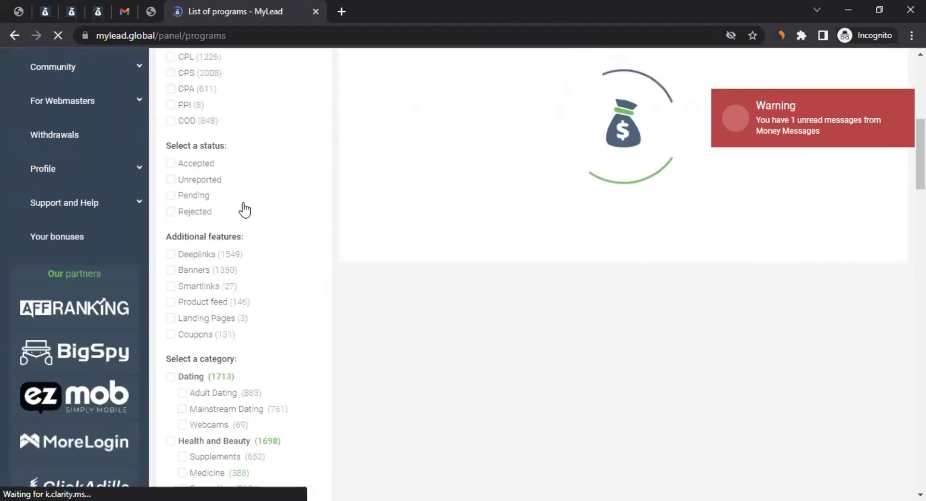
scroll(188, 188, "up", 1)
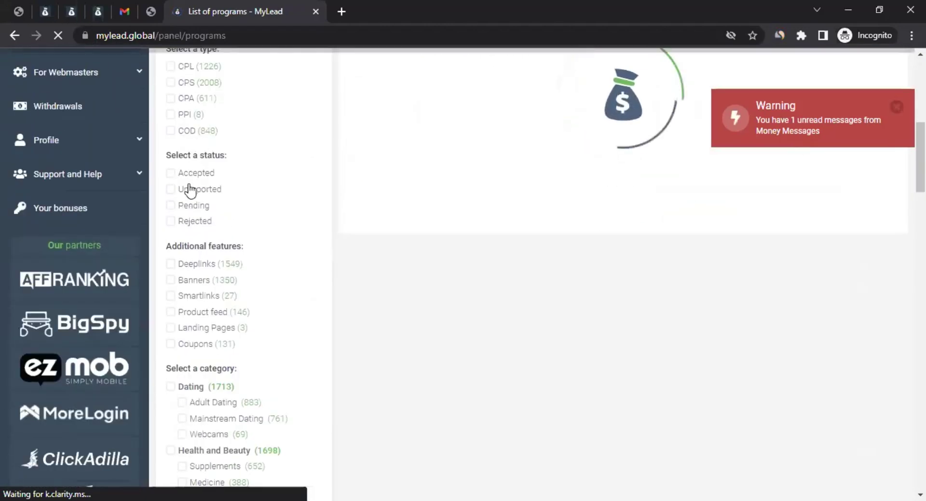
scroll(203, 240, "down", 2)
scroll(199, 198, "up", 3)
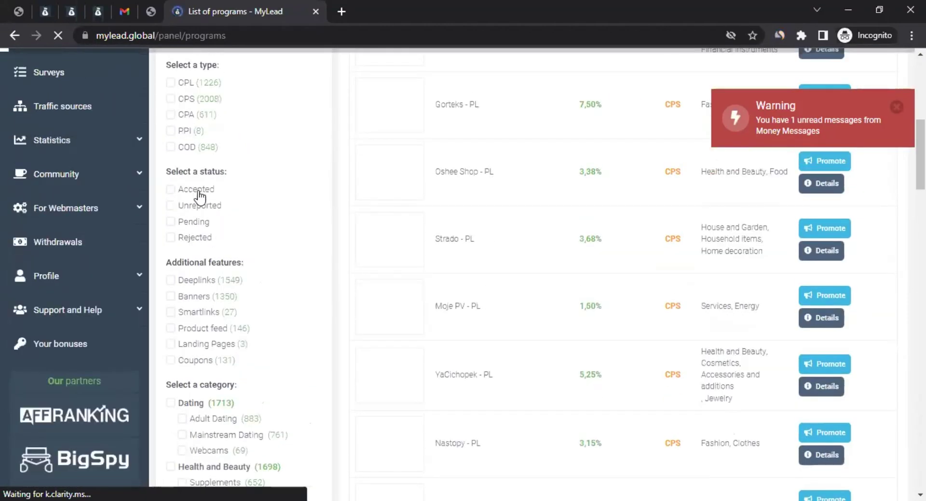
Step: Filter the campaign list to Accepted status, which shows 0 positions, and dismiss the warning
left_click(196, 190)
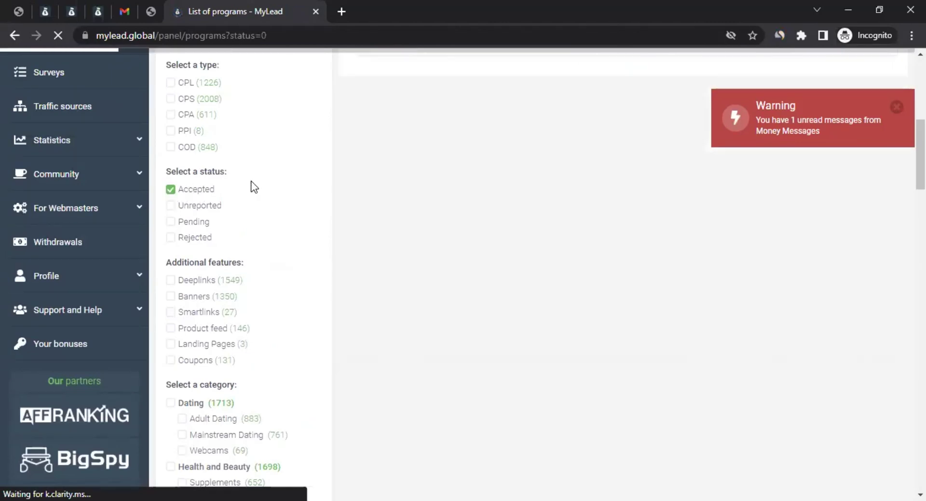
scroll(406, 261, "up", 4)
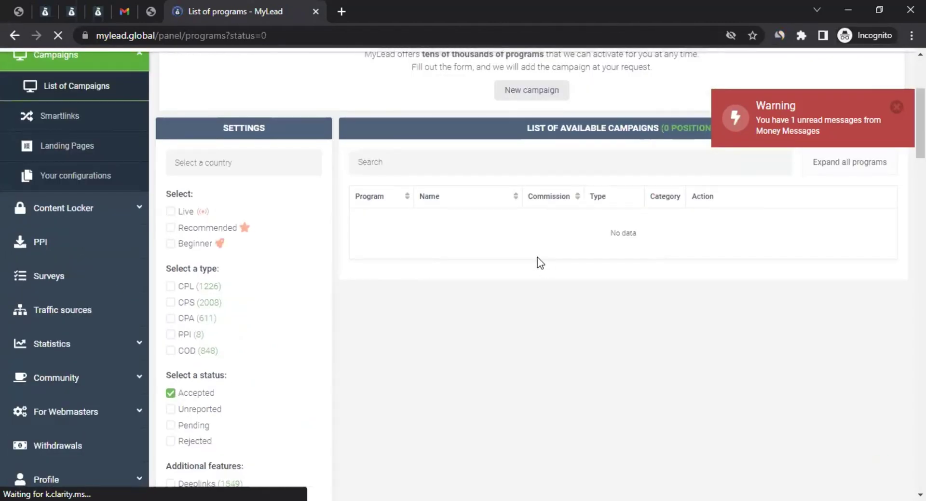
left_click(895, 109)
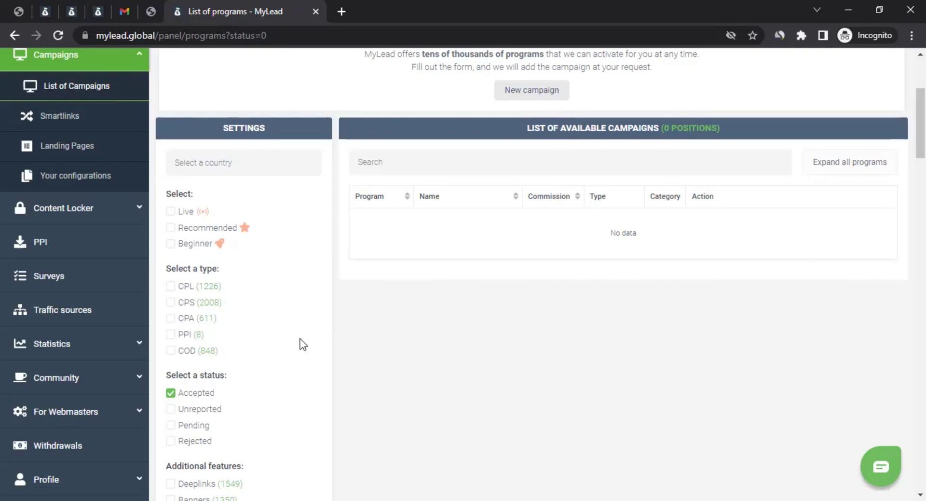
scroll(240, 248, "down", 4)
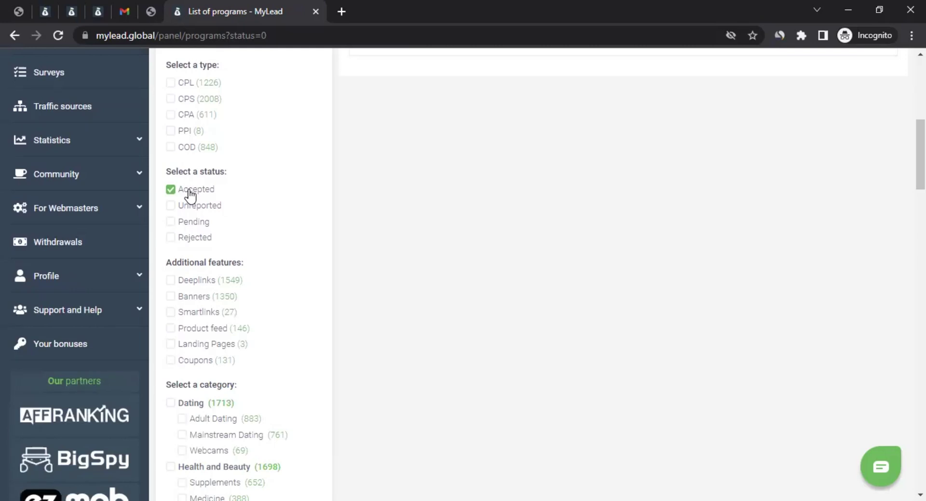
Step: Switch the status filter from Accepted to Pending, leaving only Carter's program at 3,1% CPS
left_click(172, 222)
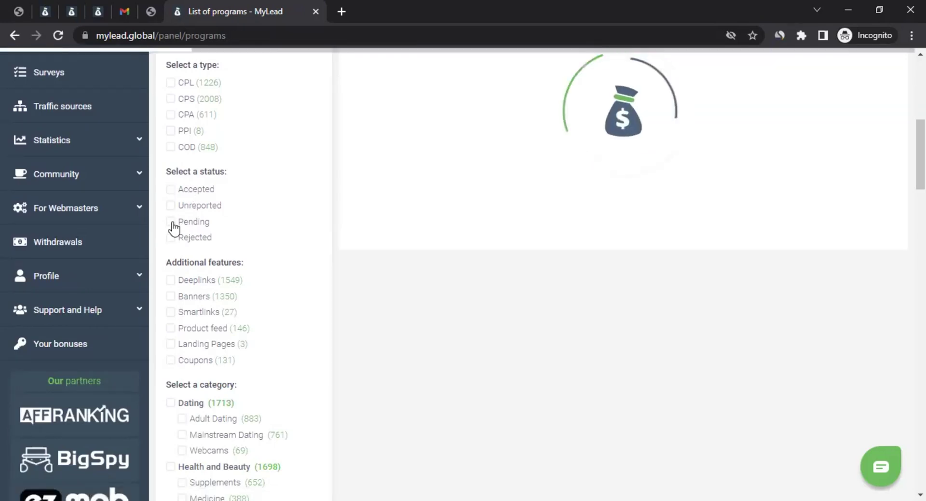
scroll(595, 337, "up", 7)
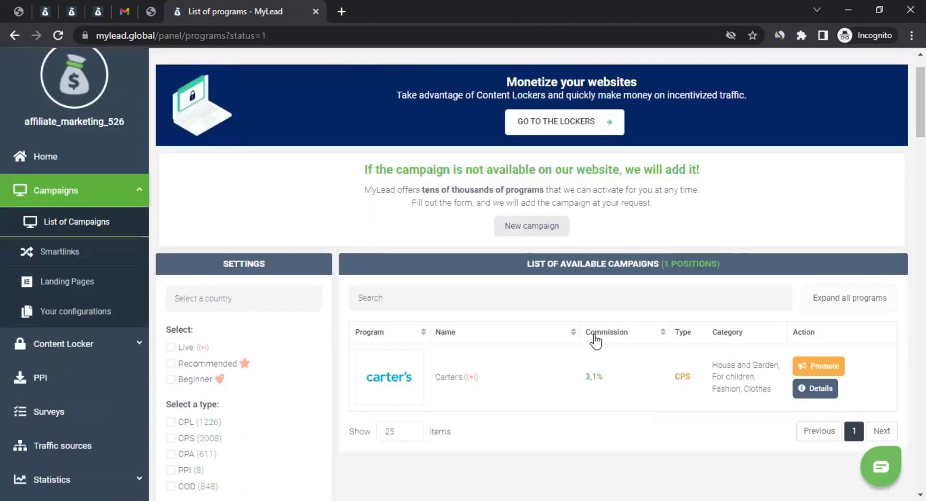
scroll(591, 335, "down", 4)
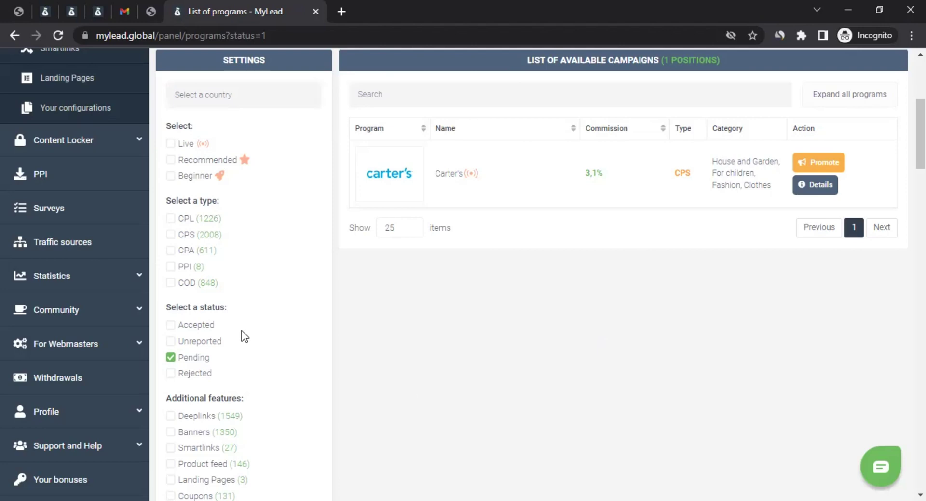
scroll(128, 290, "up", 1)
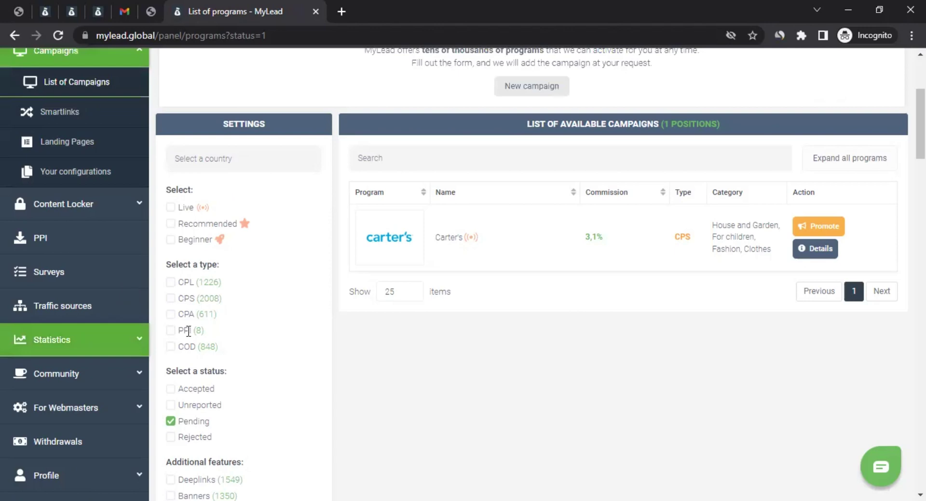
scroll(84, 255, "up", 2)
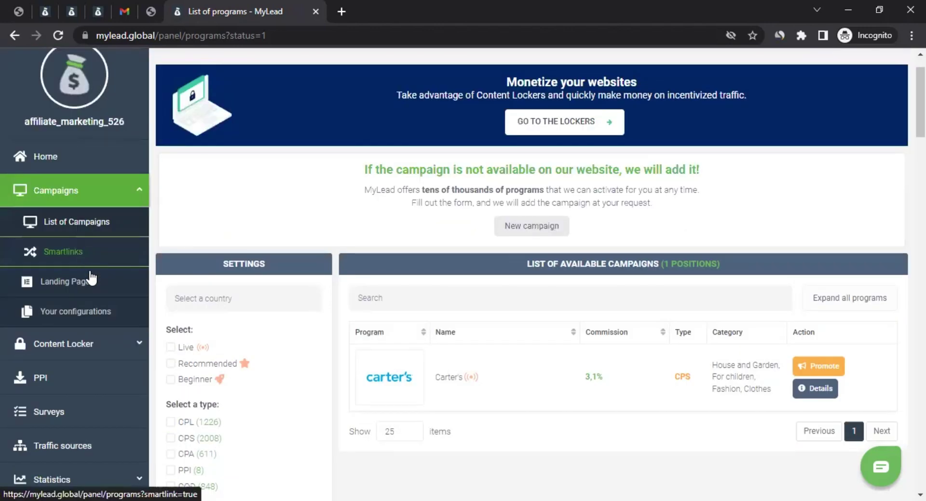
left_click(86, 285)
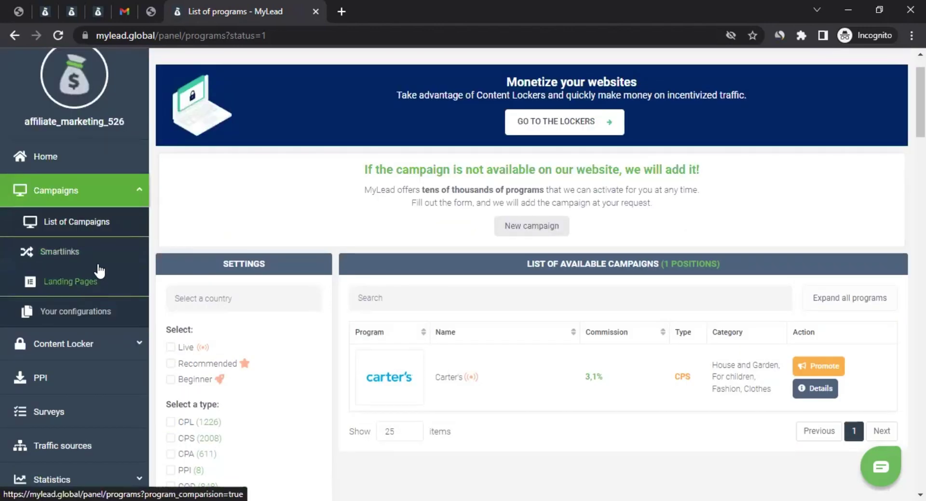
scroll(255, 328, "down", 7)
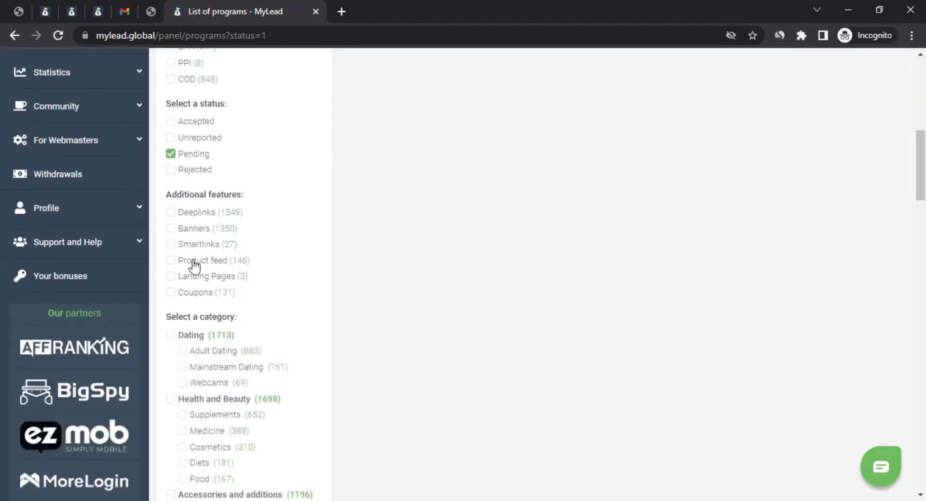
scroll(407, 235, "up", 6)
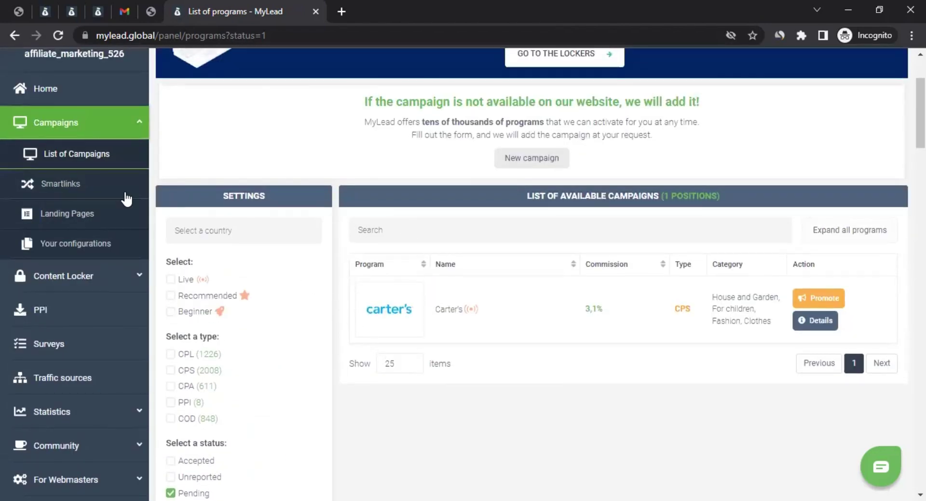
Step: Open Campaigns > Your configurations, which lists no programs, and dismiss the warning
left_click(85, 247)
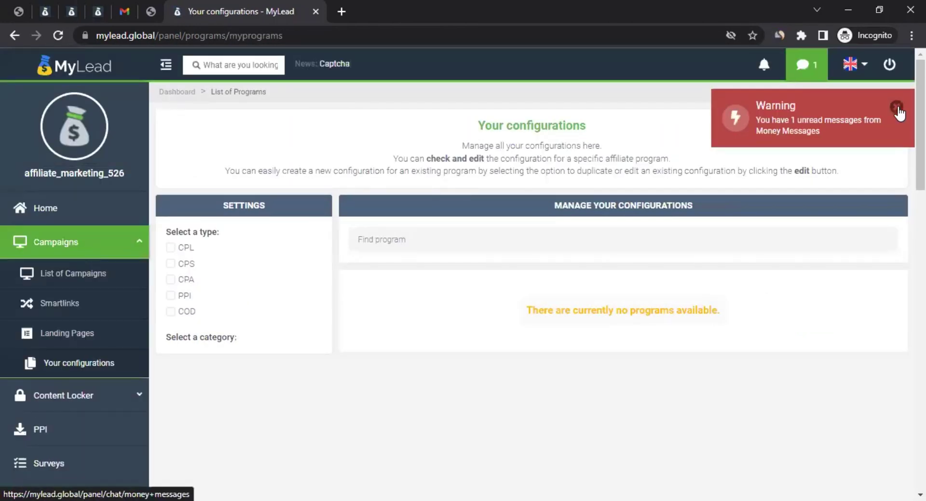
left_click(896, 106)
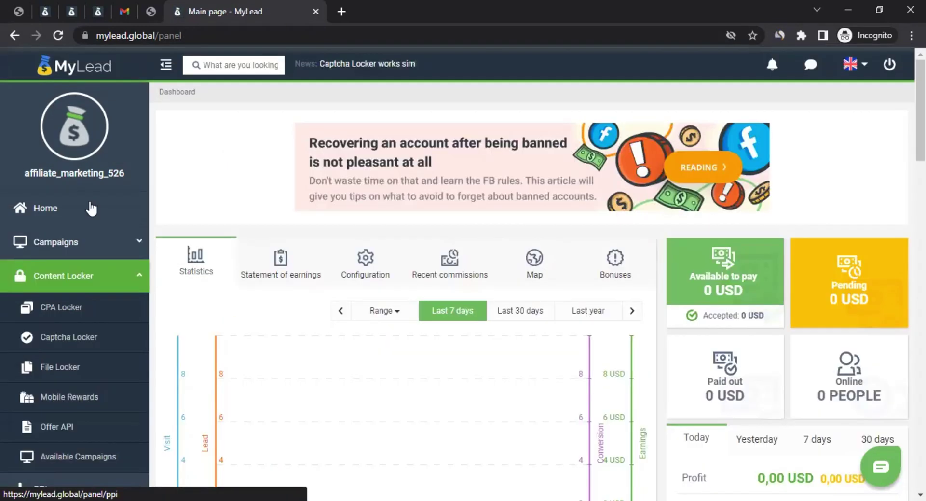
Step: Browse the CPA Locker, Captcha Locker, Mobile Rewards and Offer API pages, then collapse Content Locker
scroll(103, 218, "down", 1)
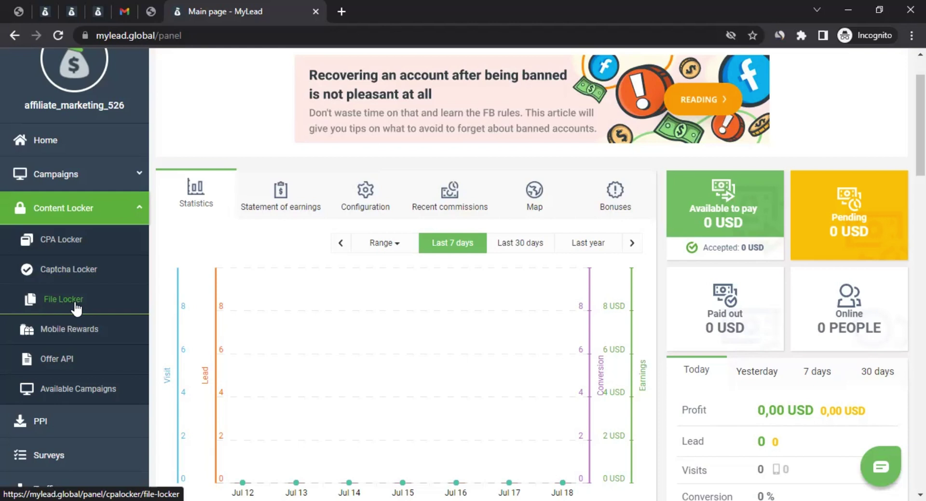
left_click(86, 249)
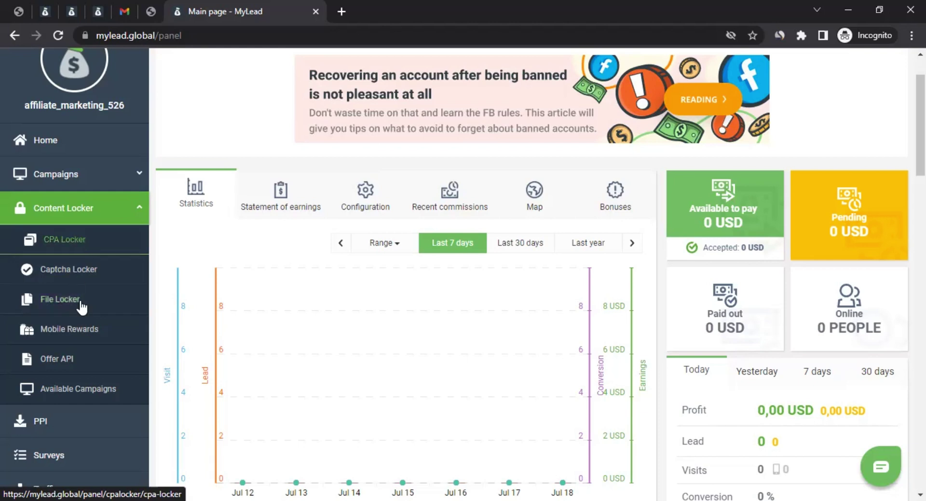
left_click(87, 265)
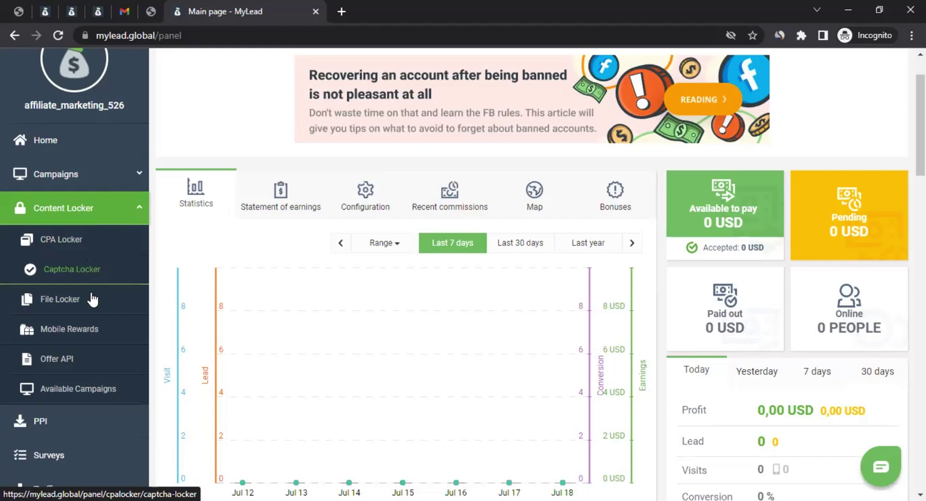
left_click(68, 342)
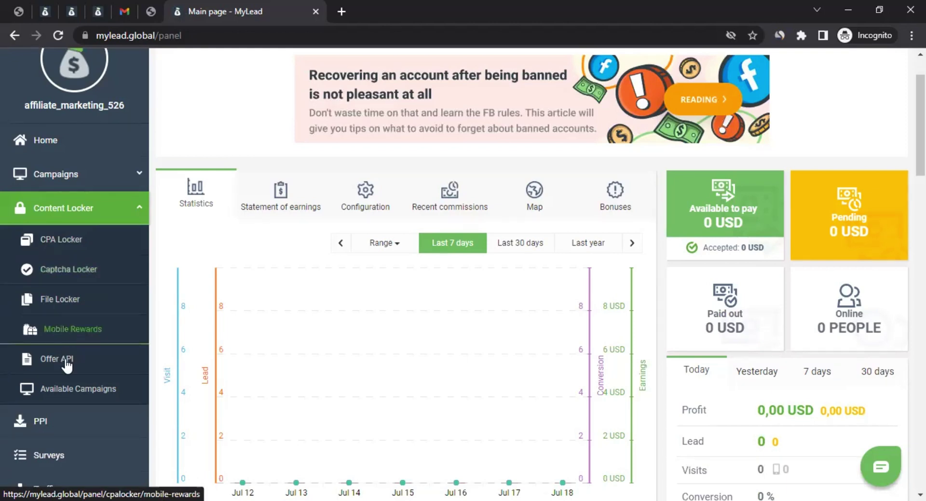
left_click(73, 368)
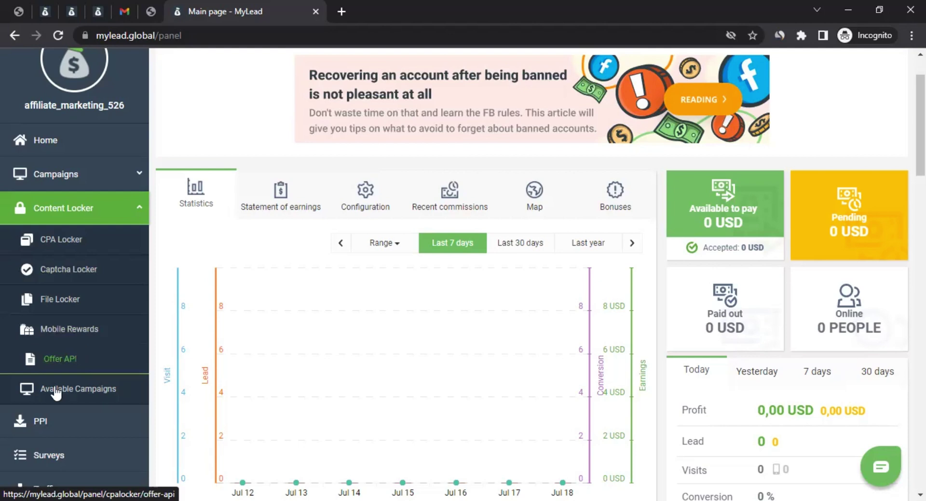
left_click(57, 283)
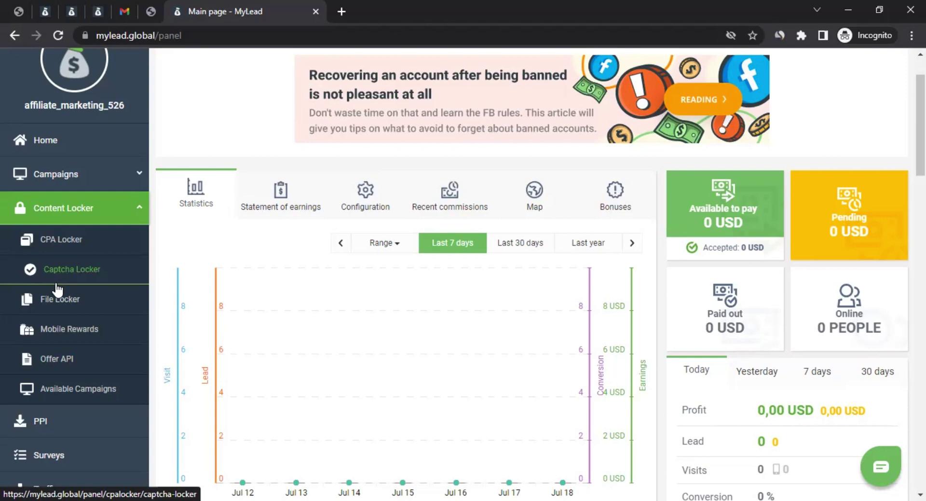
left_click(66, 216)
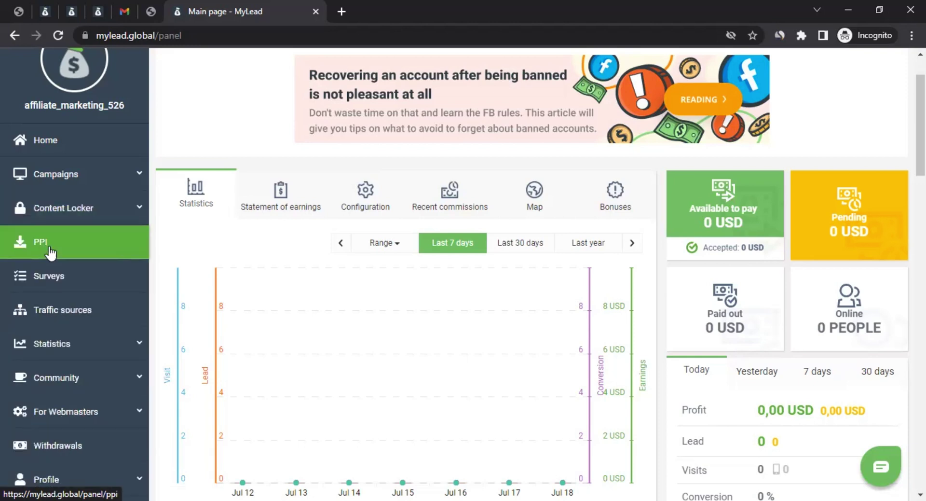
left_click(61, 210)
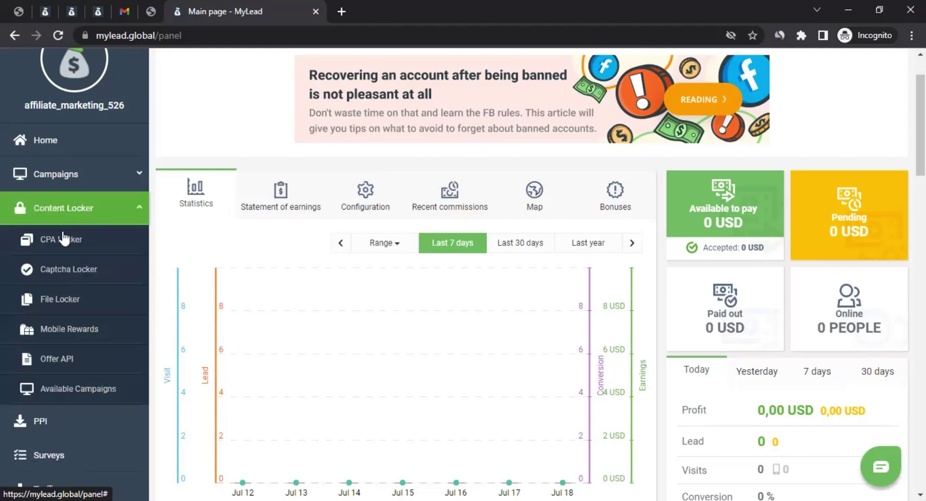
left_click(62, 208)
left_click(63, 251)
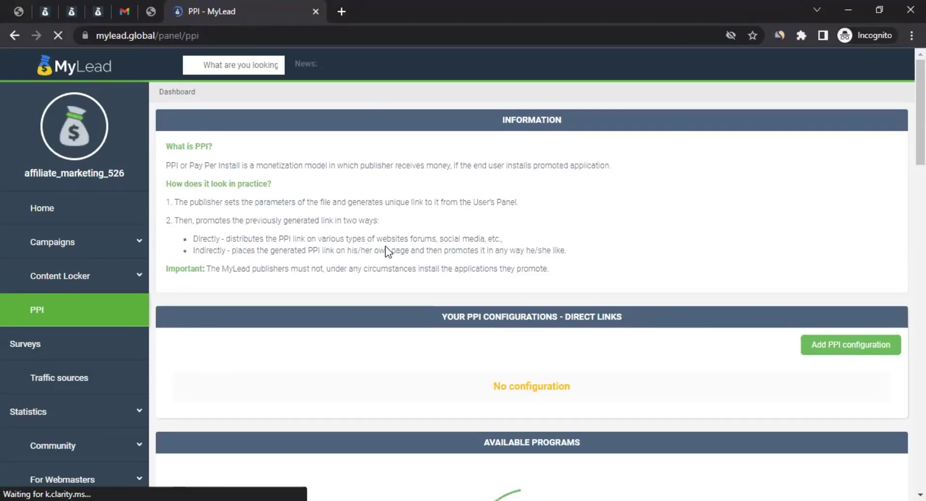
scroll(411, 285, "down", 7)
scroll(409, 308, "down", 5)
scroll(439, 303, "up", 7)
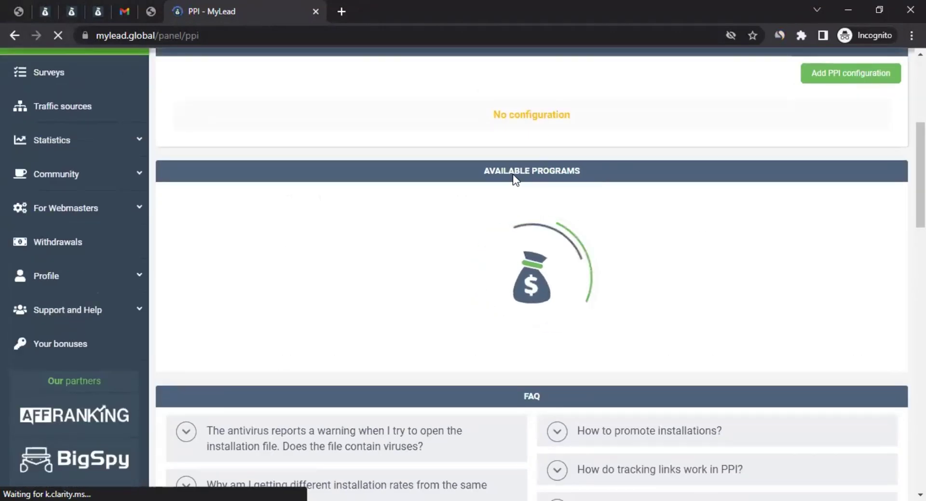
scroll(394, 351, "down", 3)
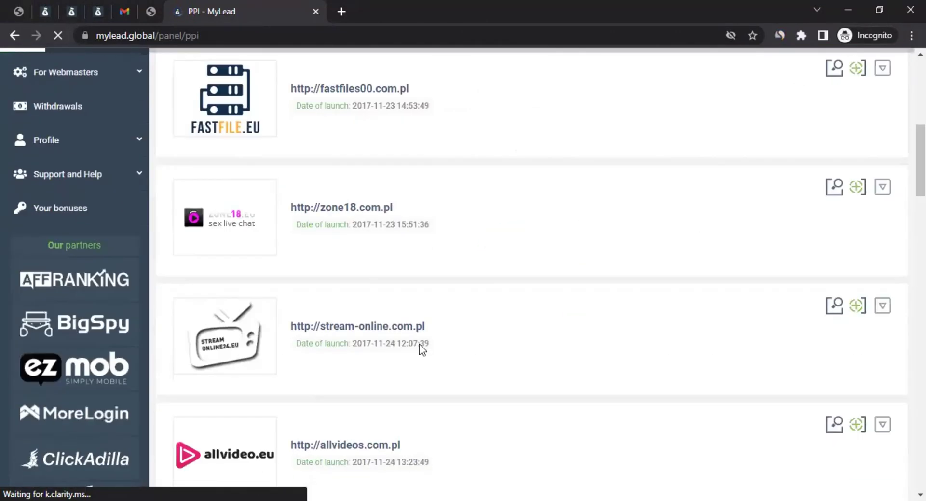
scroll(703, 267, "up", 5)
scroll(707, 269, "up", 4)
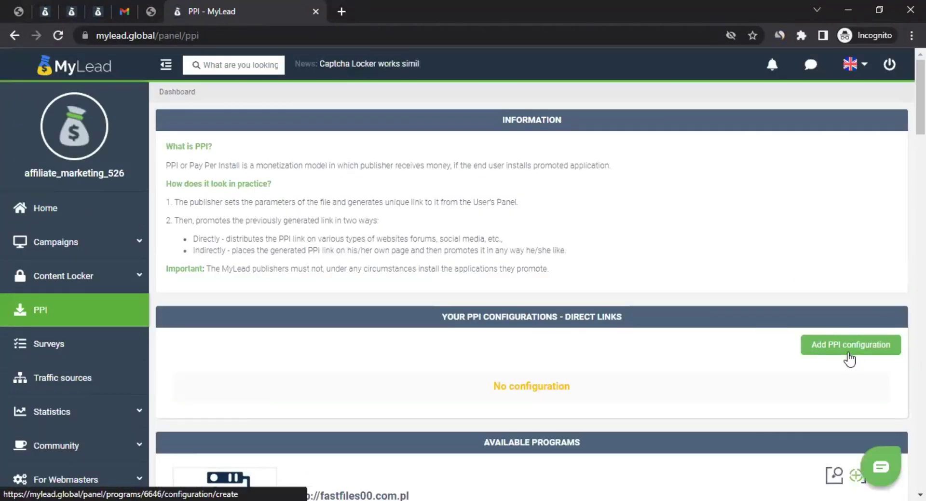
scroll(356, 361, "down", 8)
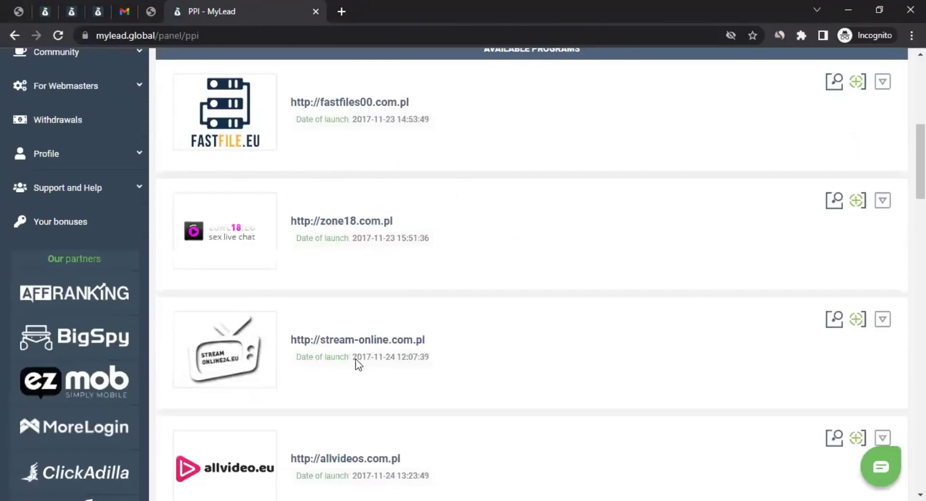
scroll(355, 358, "down", 18)
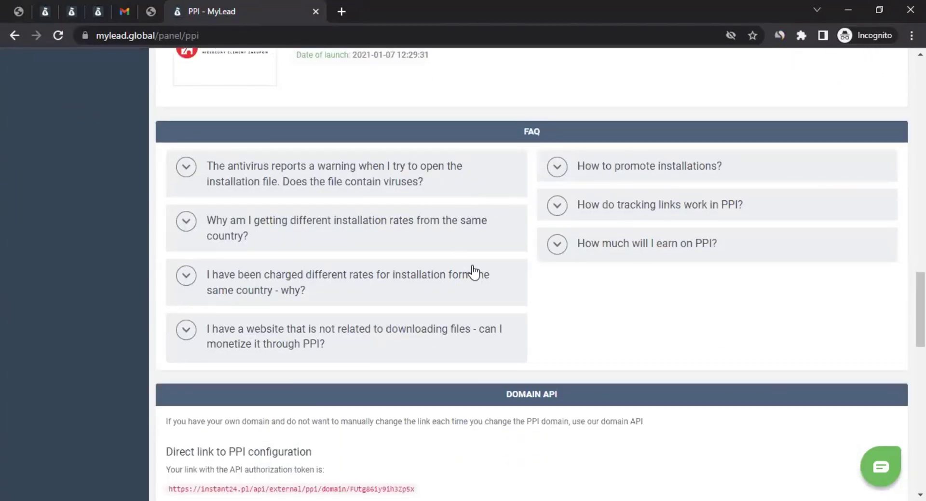
scroll(473, 271, "up", 20)
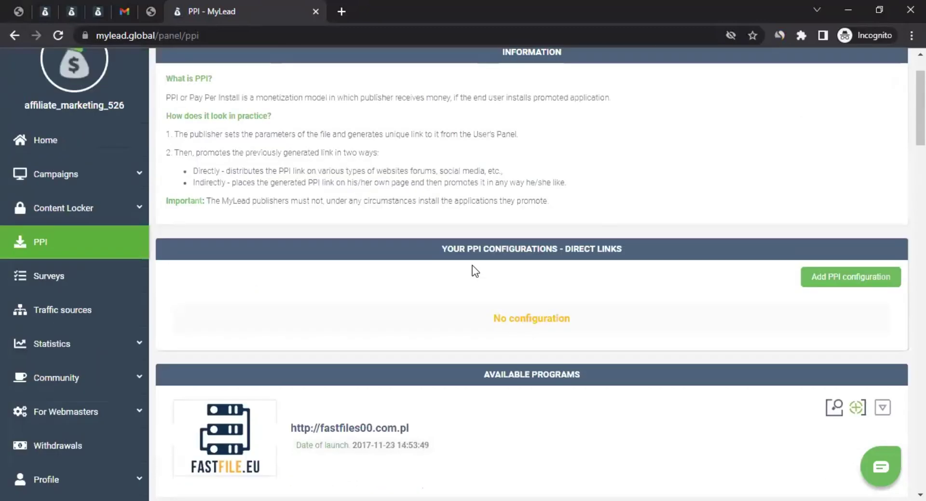
left_click(53, 275)
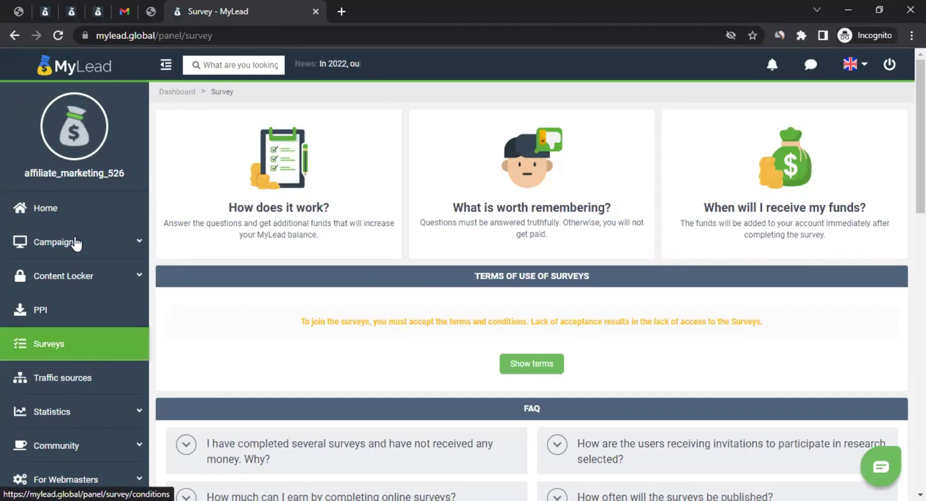
Step: Scroll the Surveys page down to its terms and FAQ, then expand Statistics
scroll(106, 211, "down", 4)
left_click(106, 210)
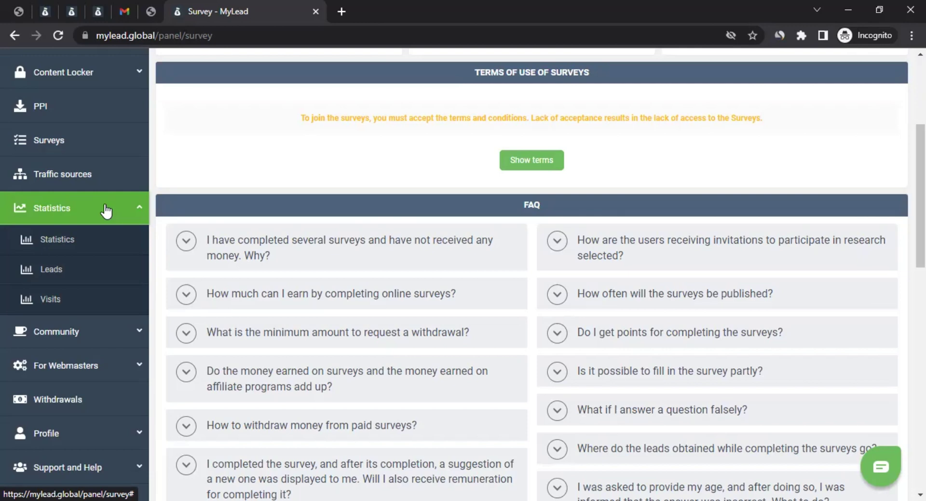
Step: Check the overall Statistics and the empty History of Visits, then open Community > Forum
left_click(86, 245)
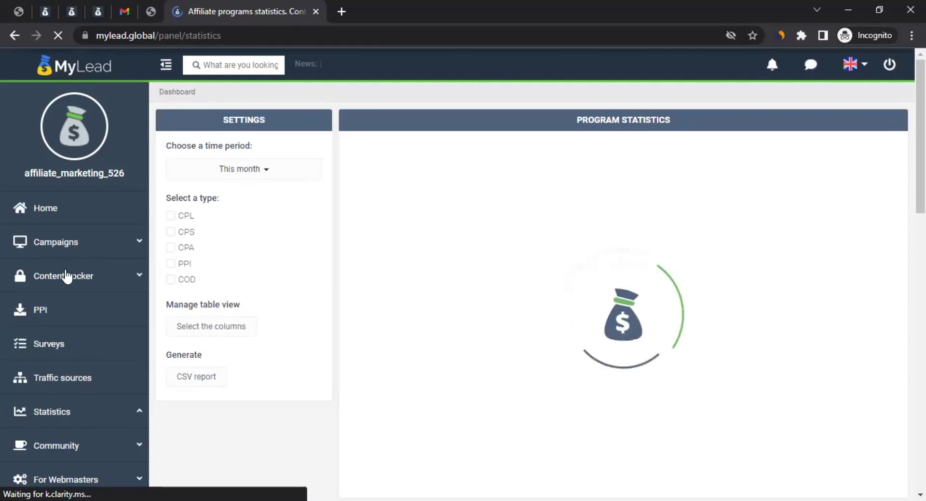
scroll(66, 272, "down", 4)
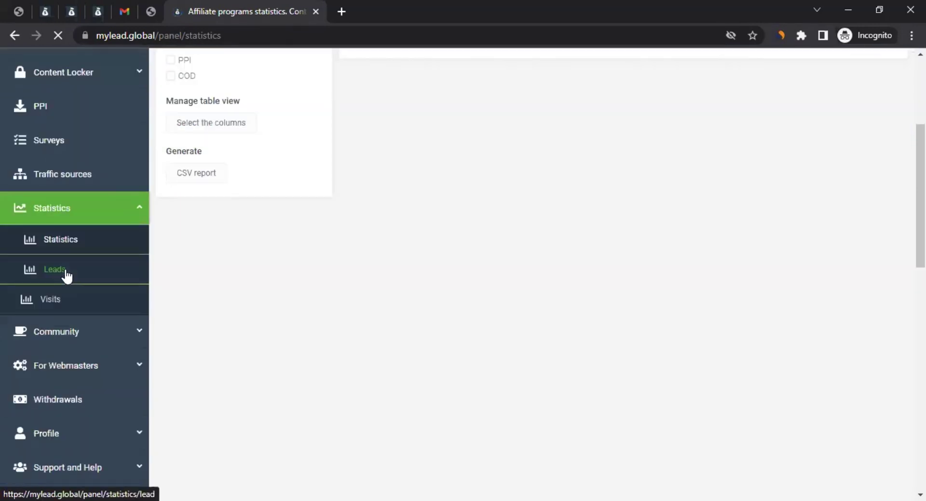
left_click(59, 302)
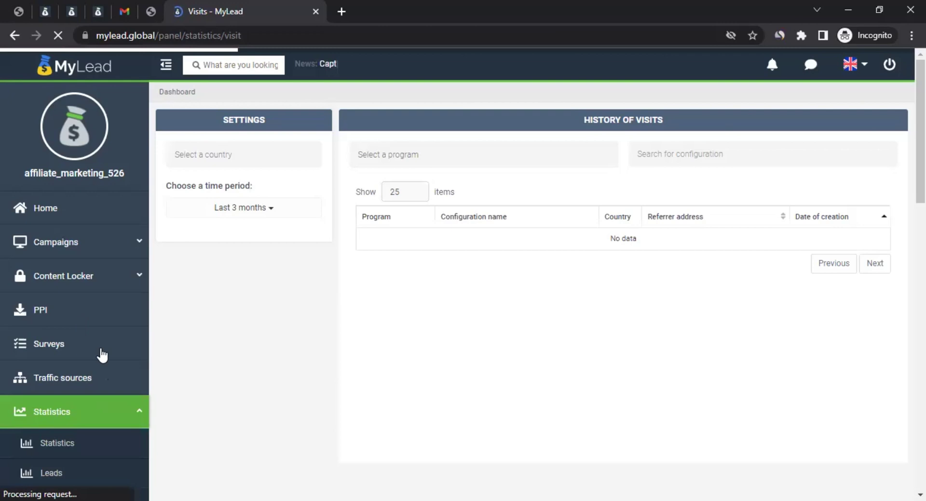
scroll(533, 267, "down", 1)
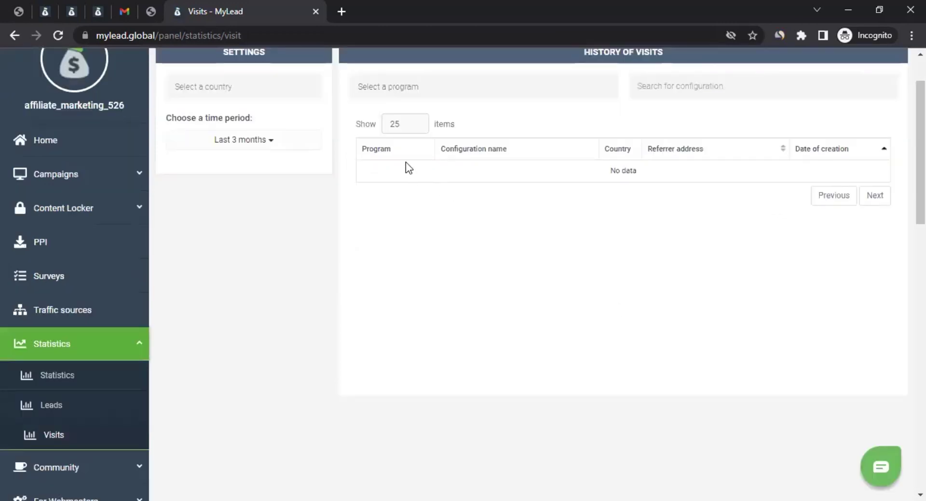
scroll(638, 170, "up", 1)
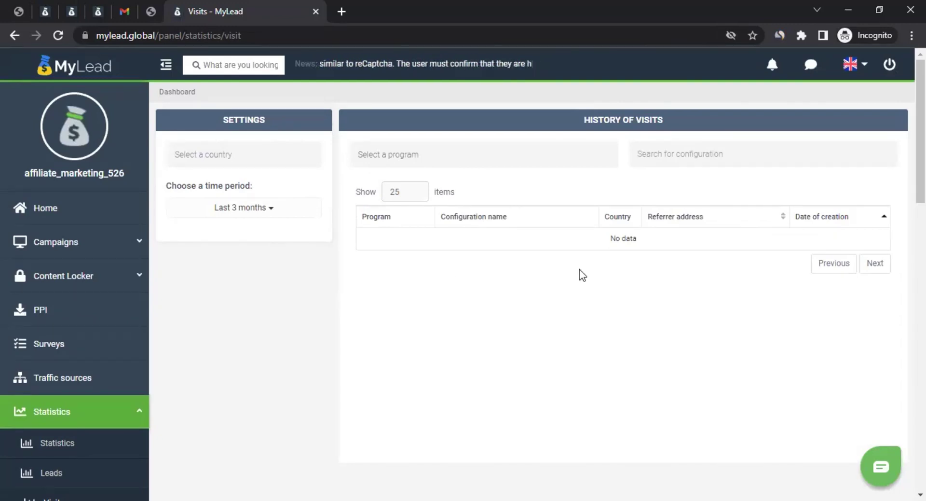
scroll(578, 268, "down", 3)
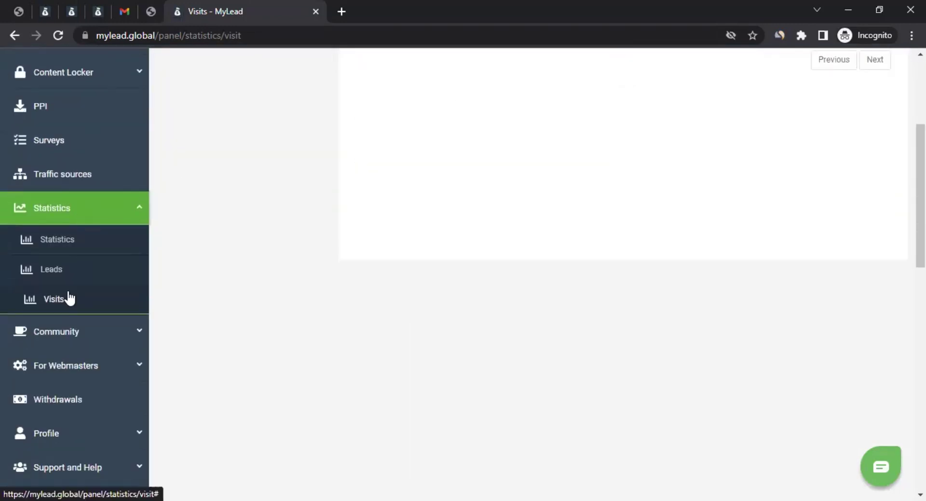
left_click(54, 333)
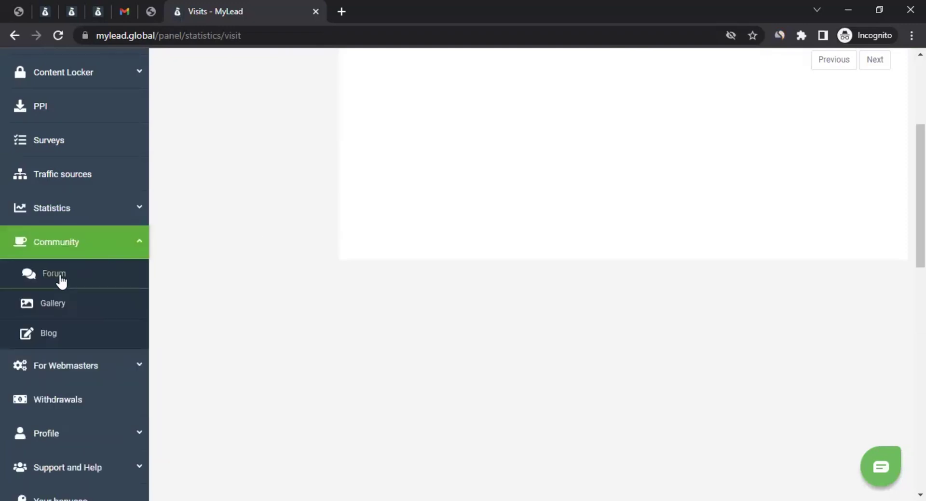
left_click(60, 274)
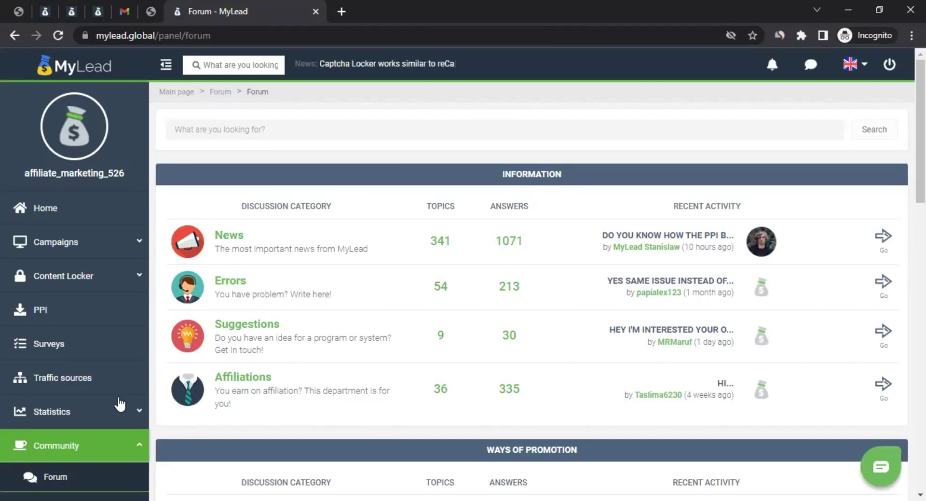
Step: Scroll through the forum categories, then open For Webmasters > Offers page
scroll(86, 436, "down", 1)
scroll(93, 395, "down", 1)
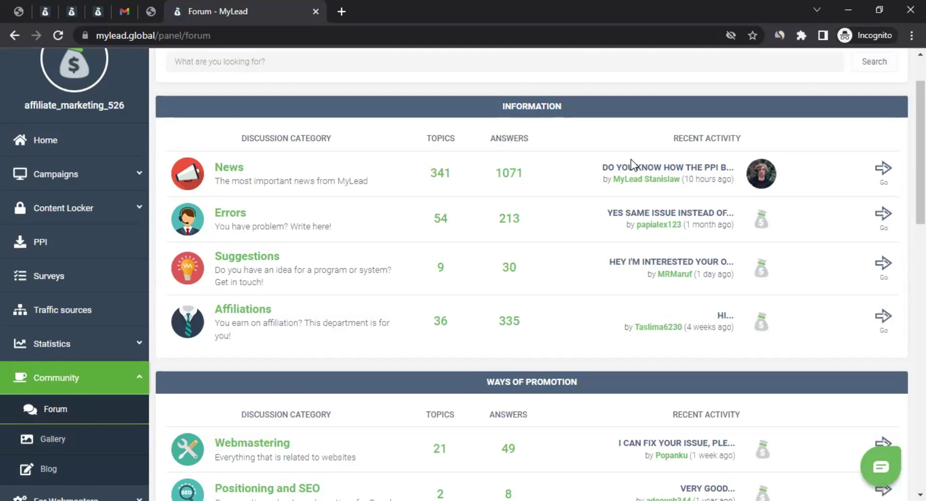
scroll(630, 167, "up", 1)
scroll(627, 169, "down", 1)
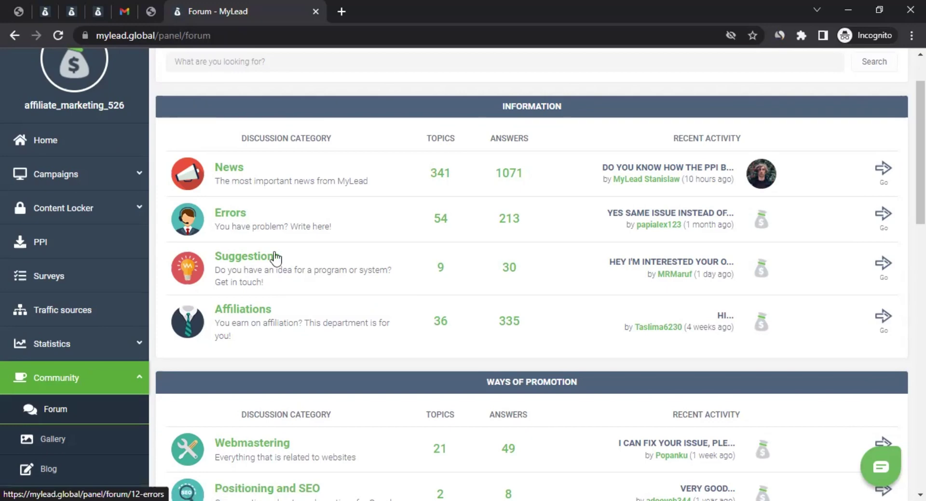
scroll(60, 309, "down", 3)
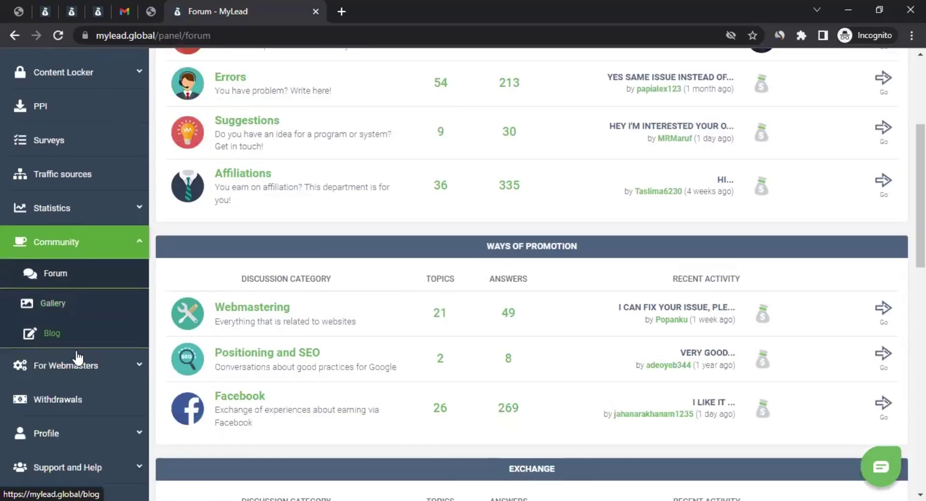
left_click(85, 365)
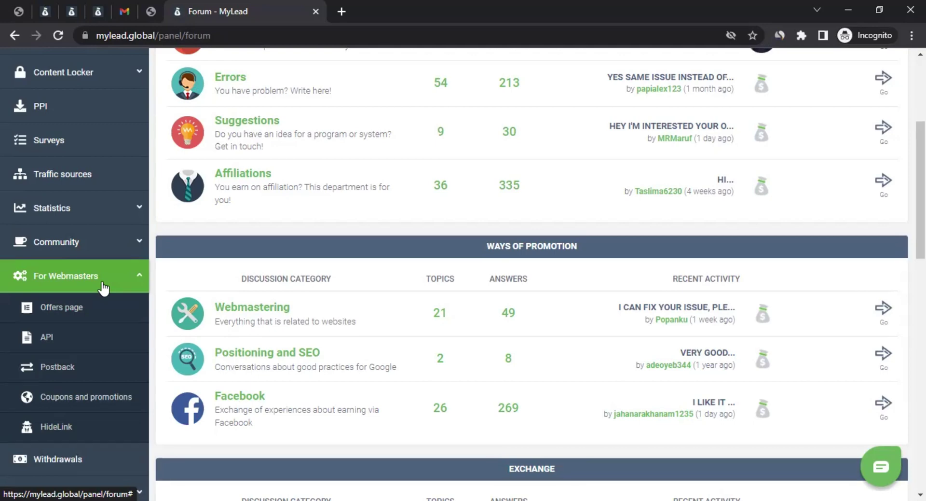
left_click(70, 311)
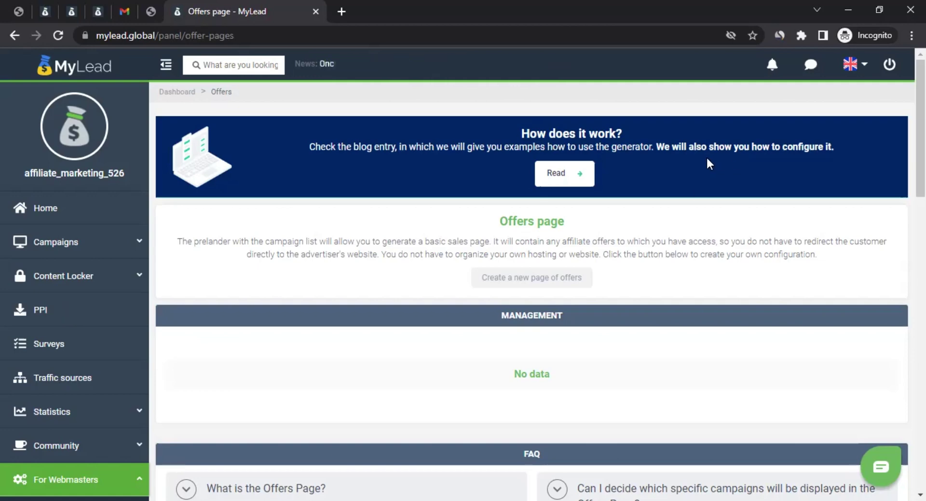
Step: Highlight parts of the Offers page heading and description, then scroll down to its FAQ
left_click_drag(526, 220, 538, 220)
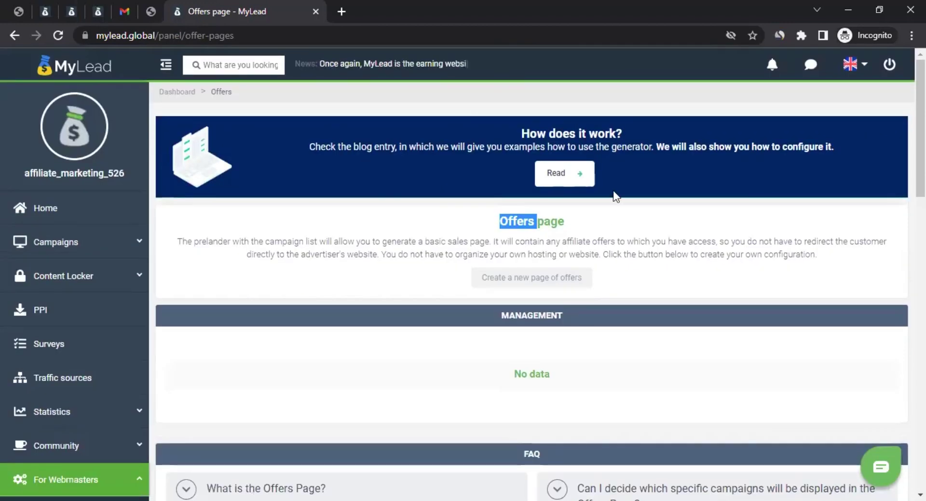
left_click(509, 240)
left_click_drag(366, 243, 699, 254)
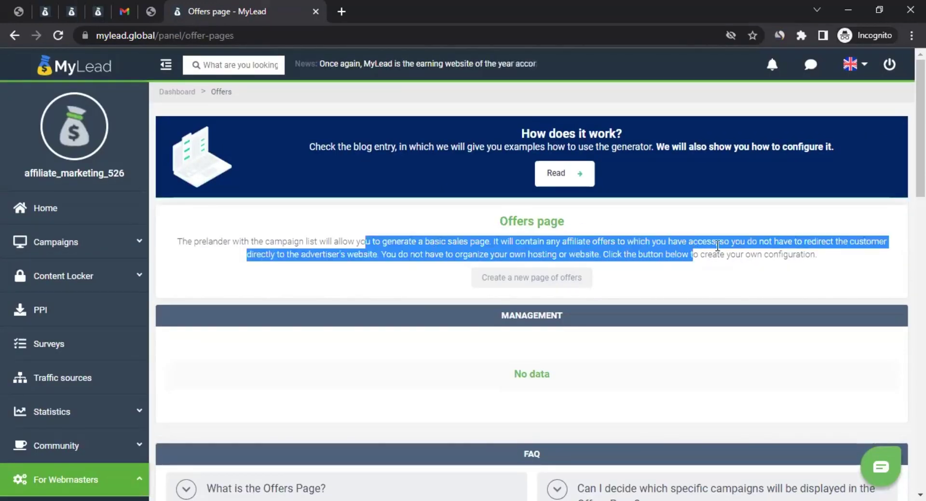
left_click(497, 228)
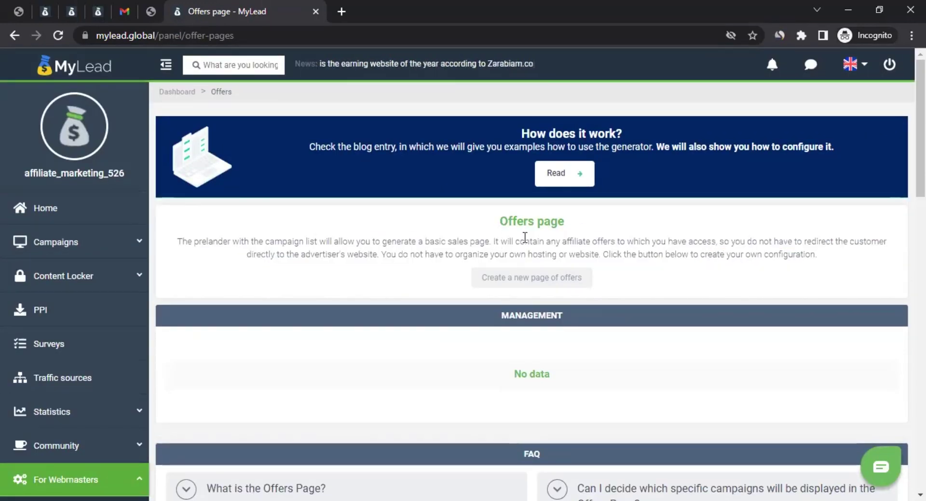
scroll(516, 233, "down", 5)
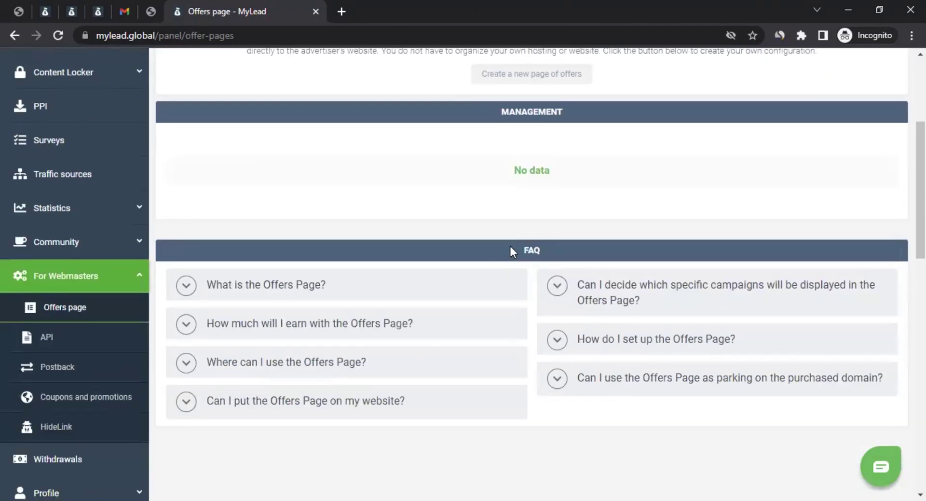
scroll(511, 252, "up", 4)
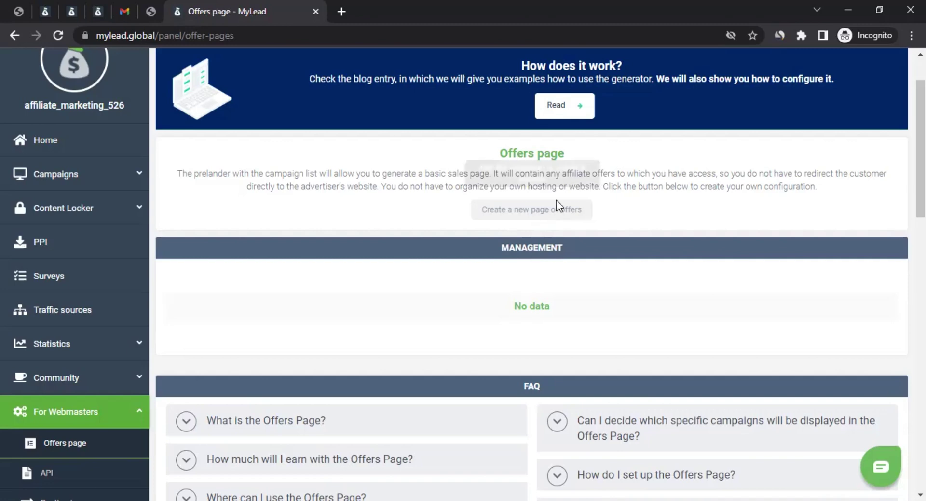
scroll(202, 370, "down", 1)
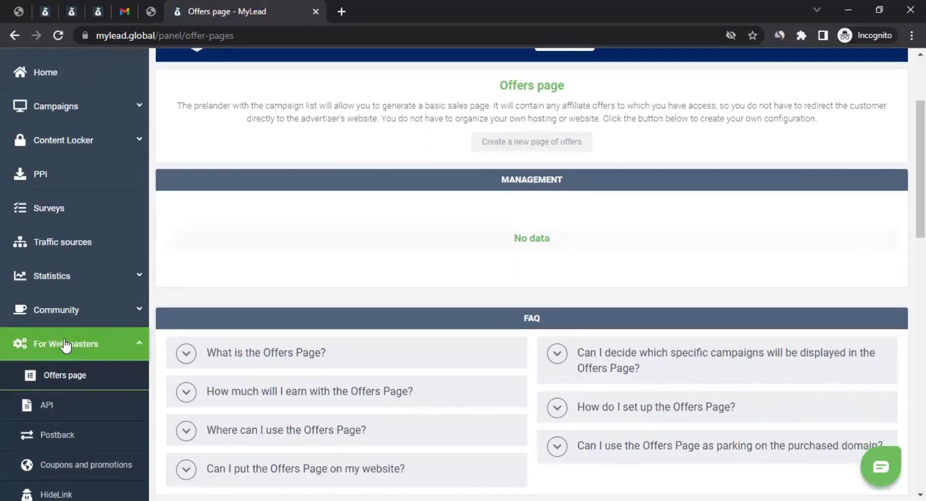
scroll(67, 304, "down", 2)
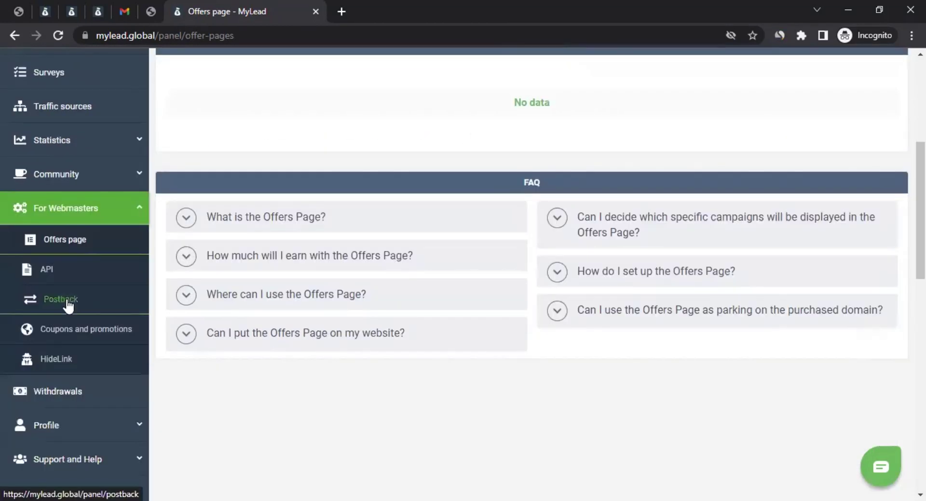
Step: Open Coupons and promotions, scroll the coupon table with expiration dates, then open HideLink
left_click(76, 333)
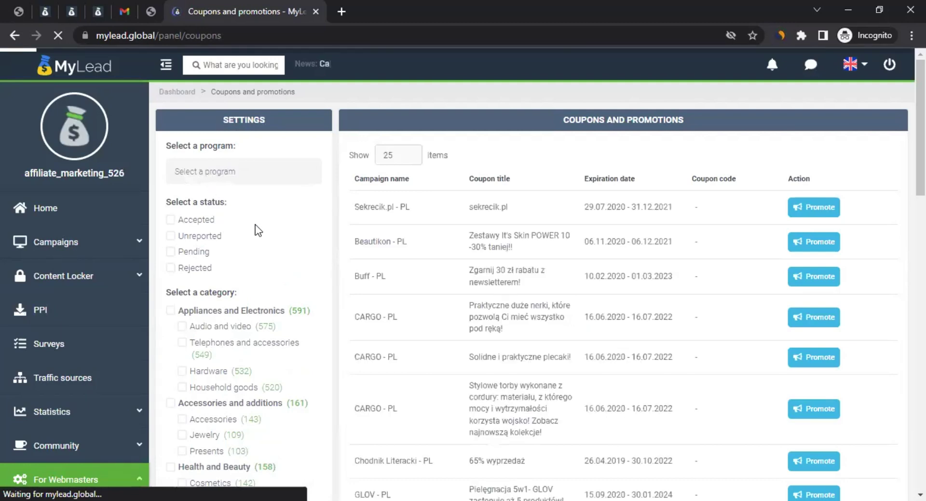
scroll(256, 224, "down", 1)
scroll(255, 224, "down", 3)
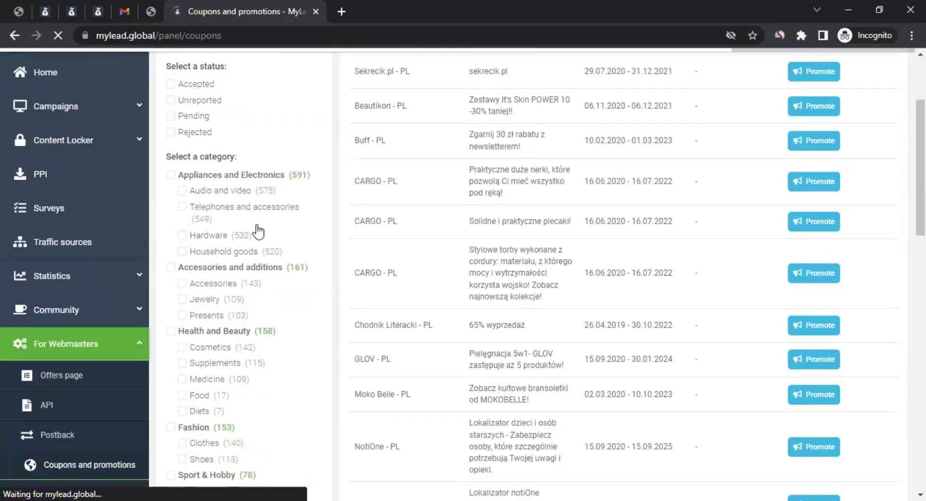
scroll(687, 156, "up", 3)
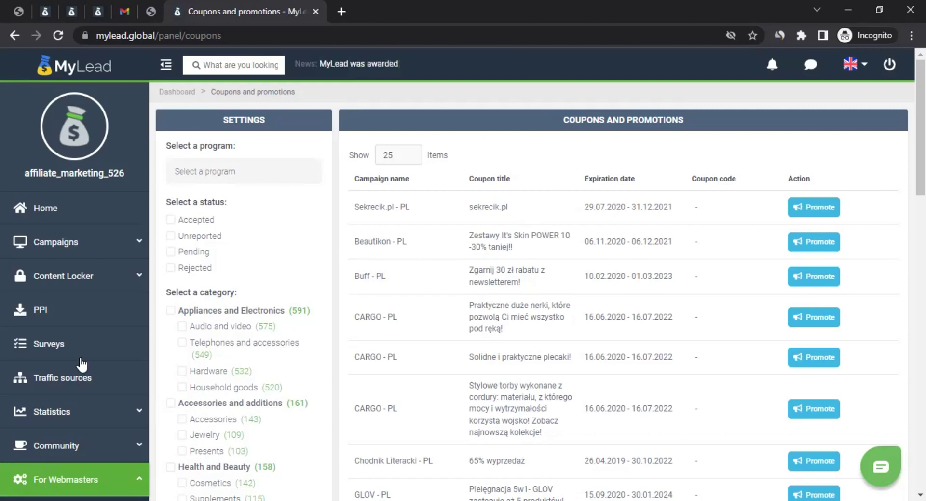
scroll(61, 386, "down", 5)
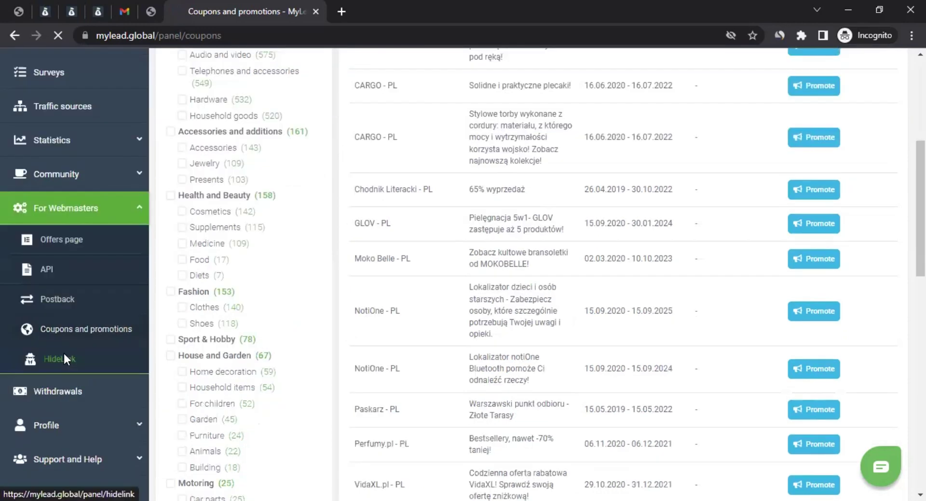
left_click(62, 358)
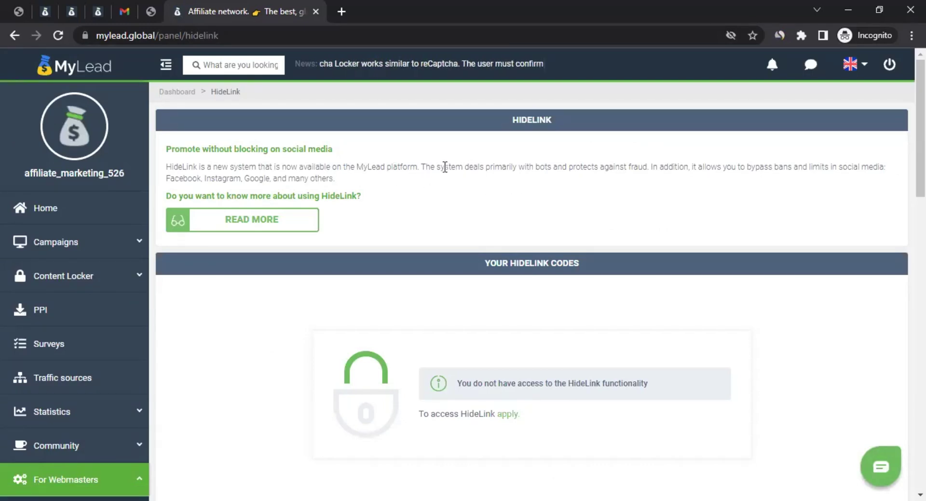
Step: Leave the HideLink page by collapsing For Webmasters and opening Profile > Settings
left_click_drag(444, 167, 544, 169)
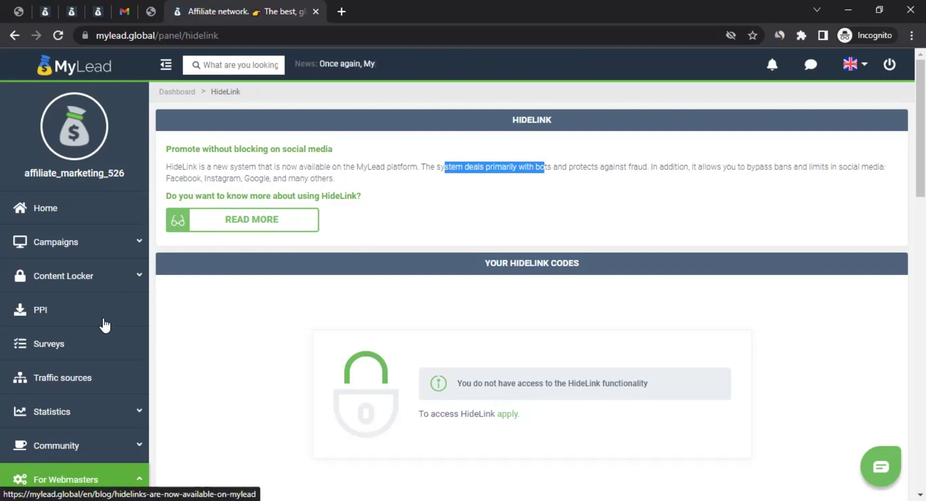
scroll(145, 284, "down", 4)
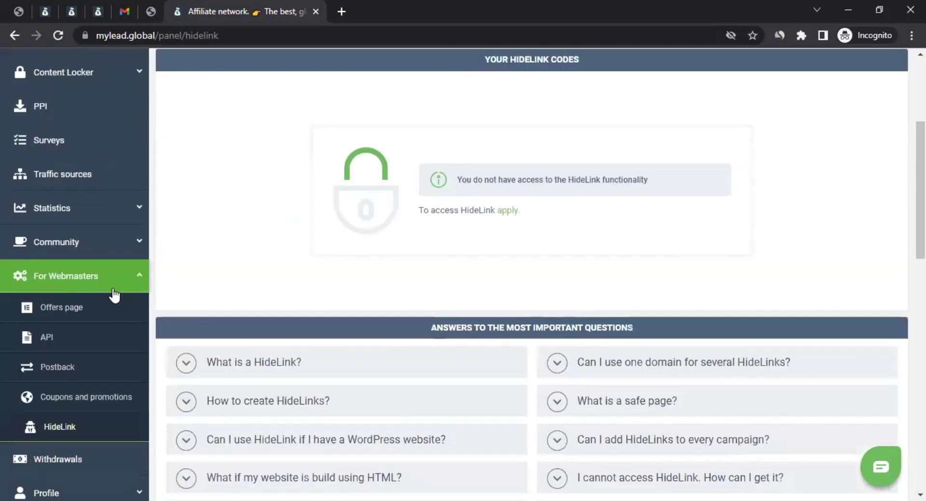
scroll(80, 151, "down", 3)
left_click(67, 145)
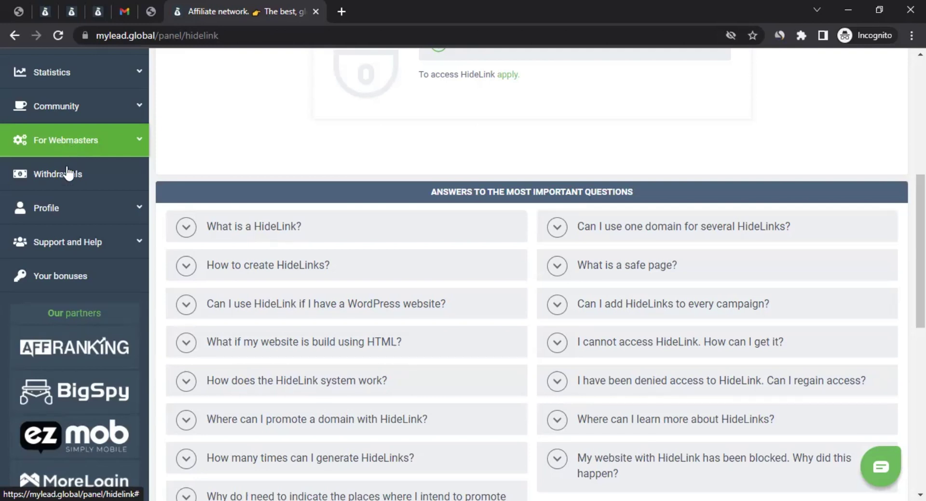
left_click(70, 212)
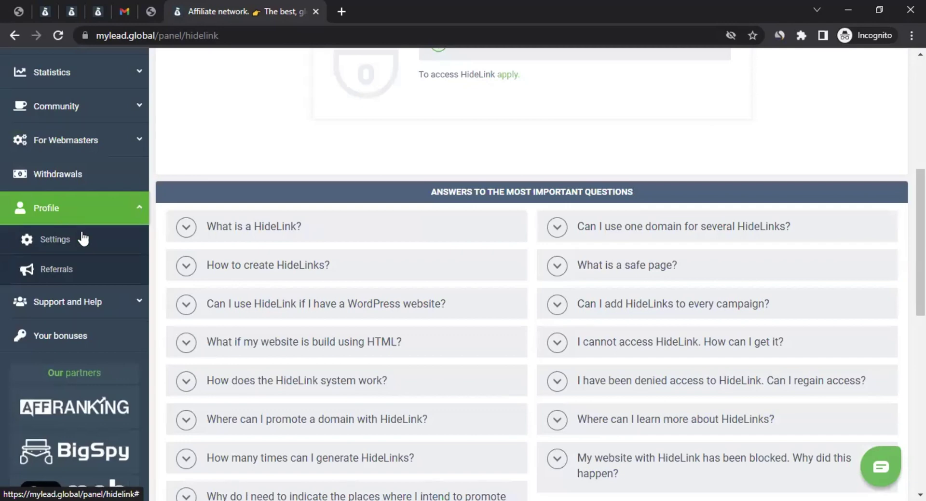
left_click(74, 240)
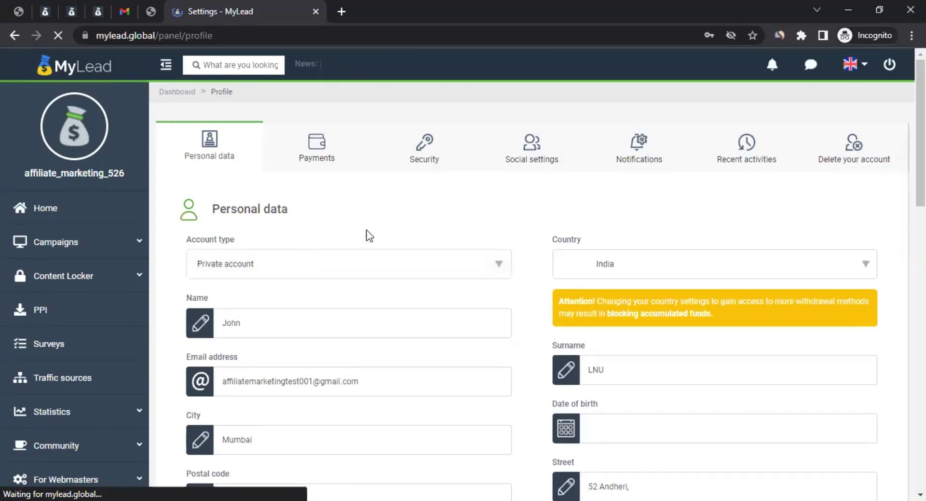
Step: On the Payments tab, switch the withdrawal method from PayPal to bank account
scroll(332, 282, "down", 5)
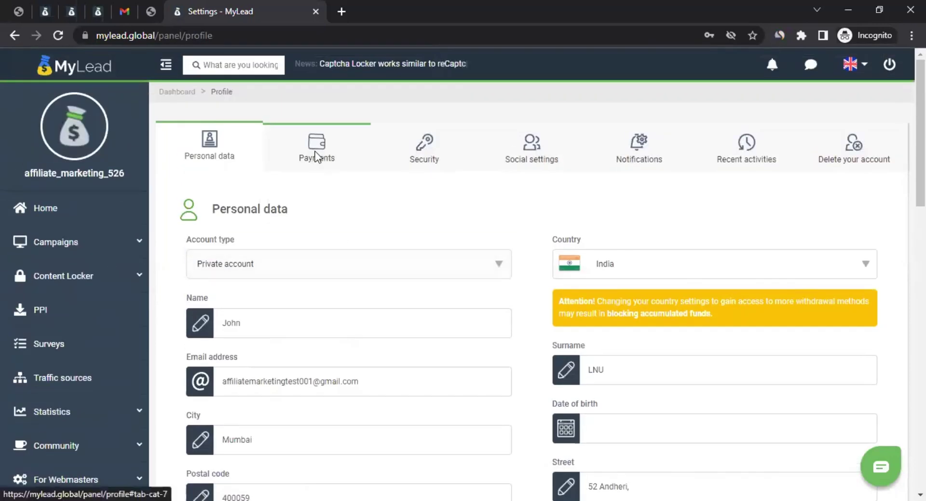
left_click(317, 153)
scroll(171, 295, "down", 3)
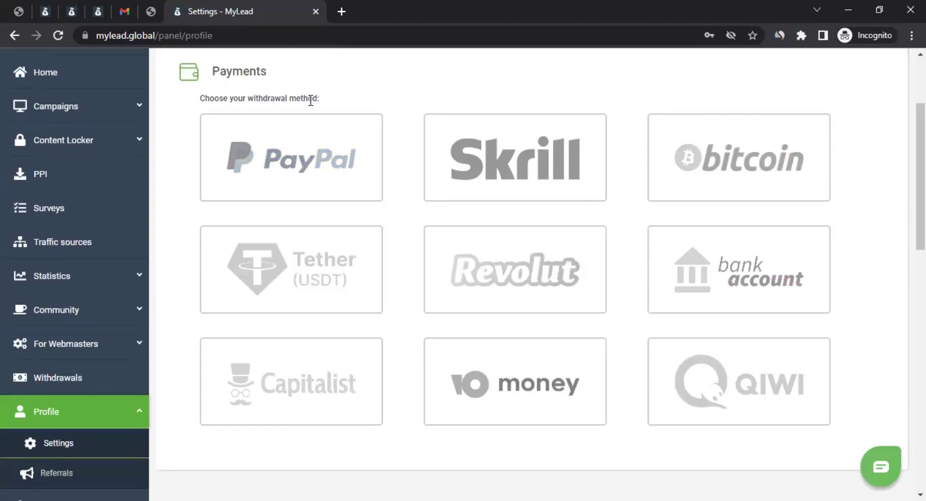
left_click(314, 175)
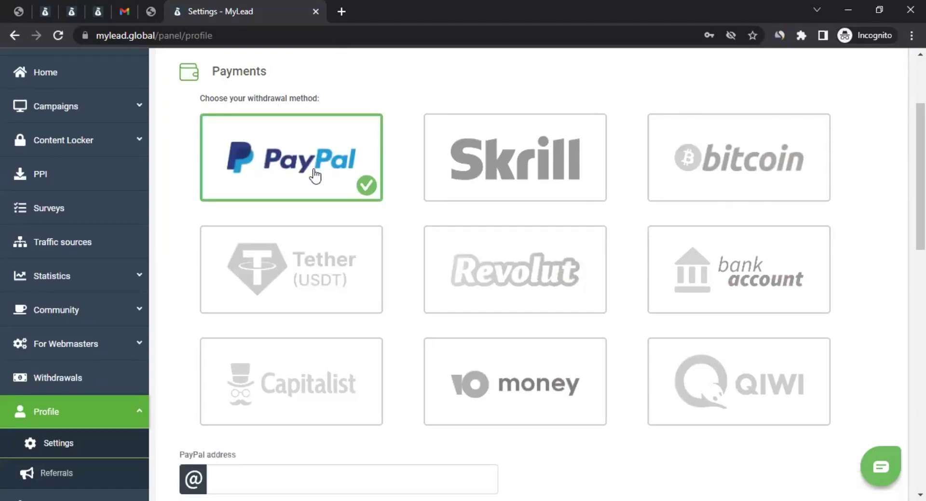
scroll(210, 227, "down", 4)
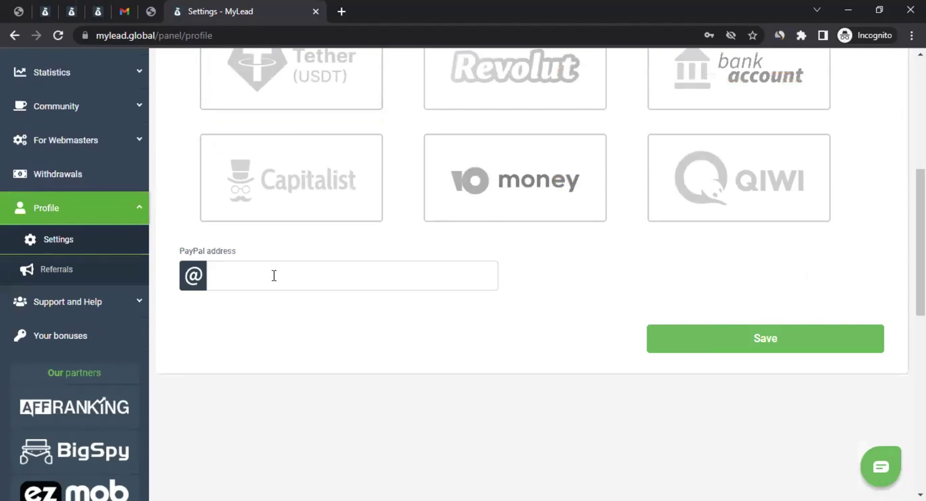
scroll(324, 247, "up", 4)
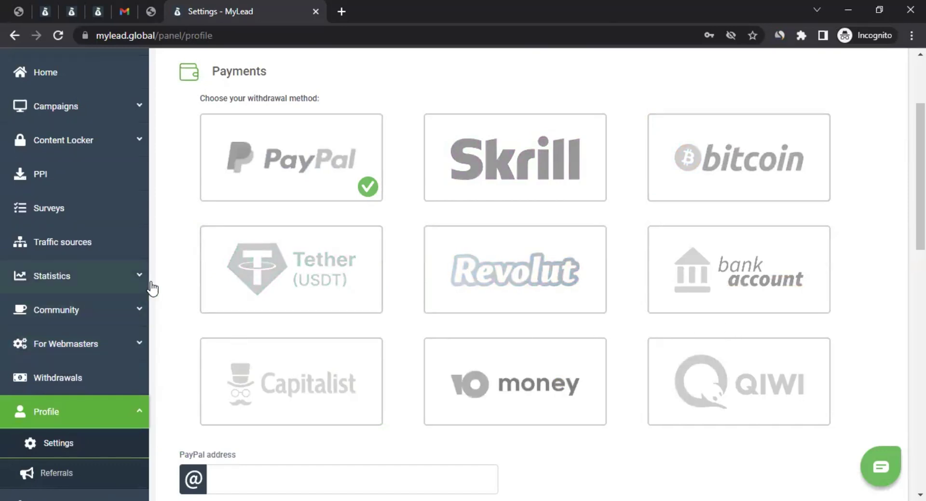
left_click(723, 255)
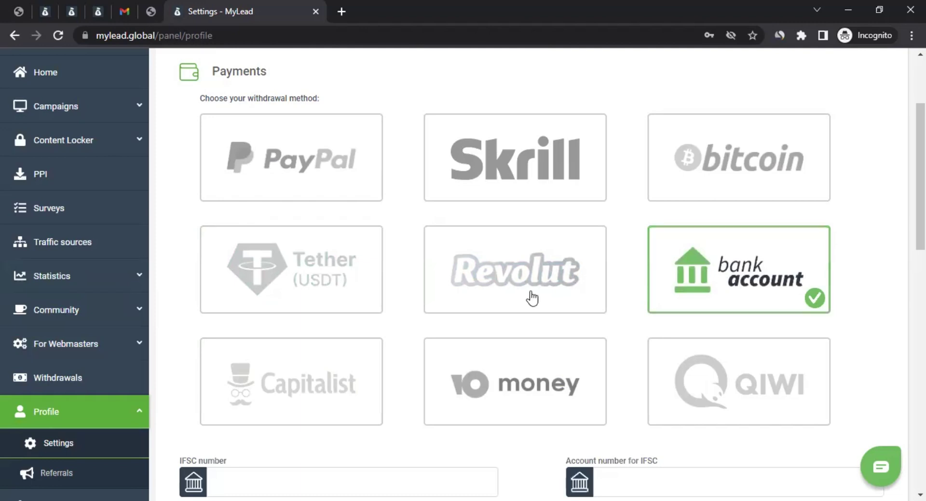
scroll(532, 298, "down", 4)
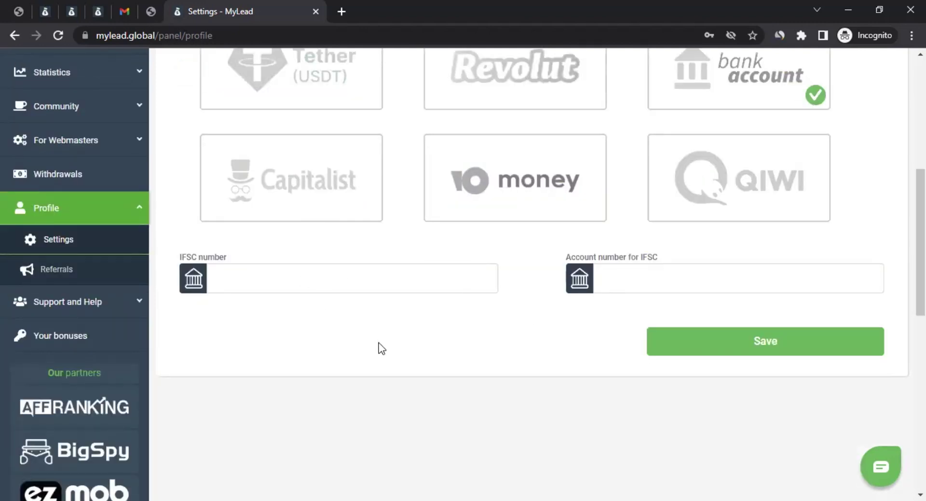
scroll(381, 348, "up", 7)
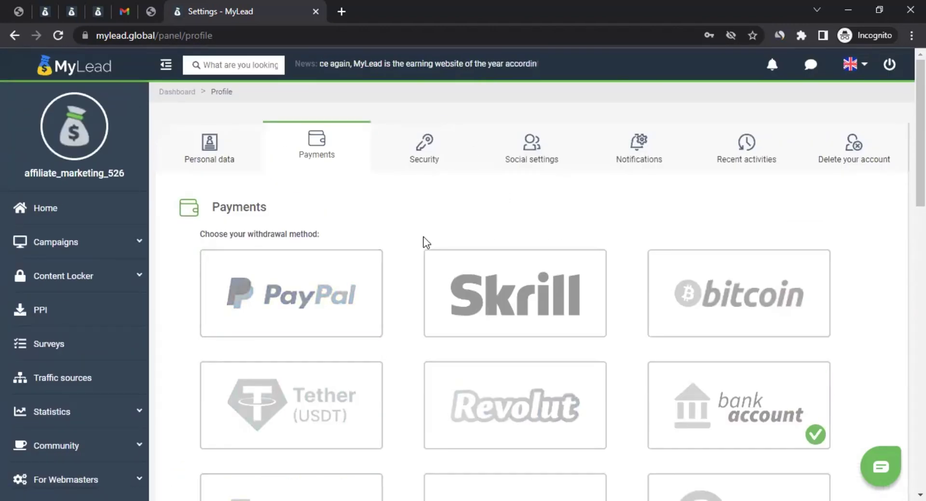
Step: Review the Security tab's password and two-factor settings
left_click(426, 145)
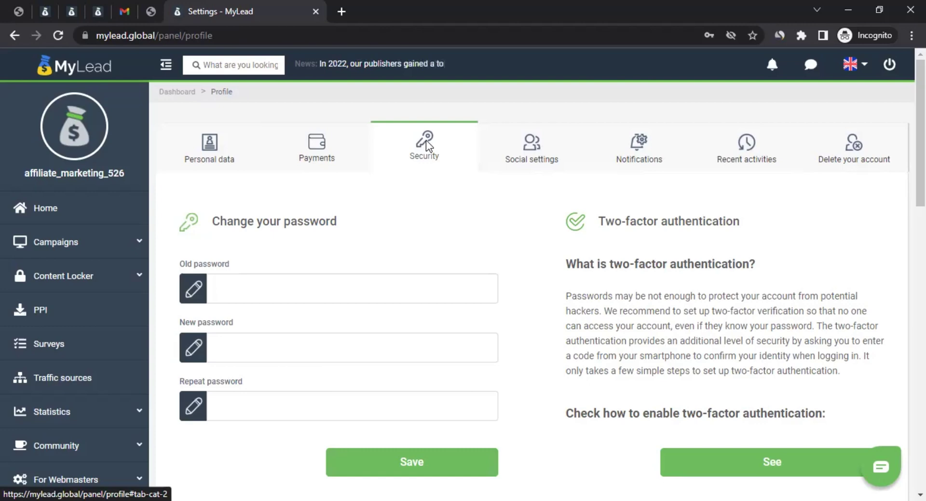
scroll(789, 289, "down", 3)
scroll(789, 288, "up", 2)
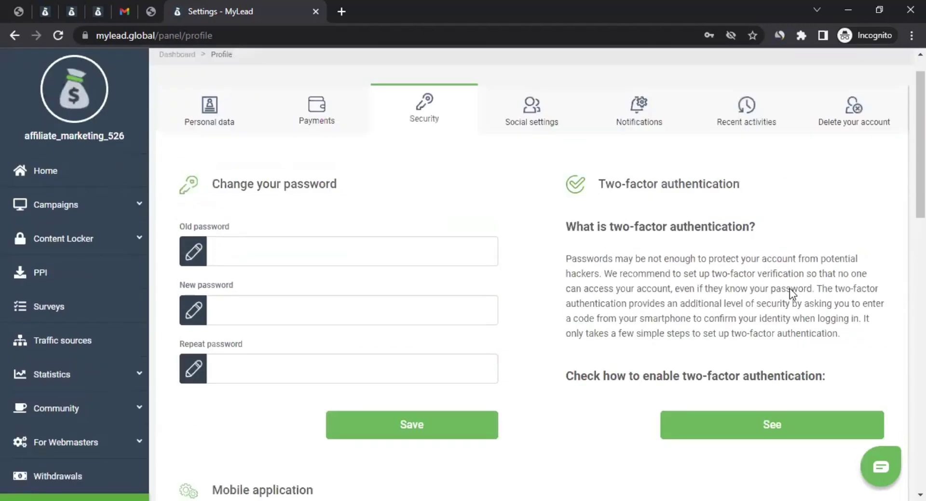
scroll(789, 288, "up", 1)
Step: Scroll through the Social settings profile fields, then bring up Notifications preferences
left_click(547, 157)
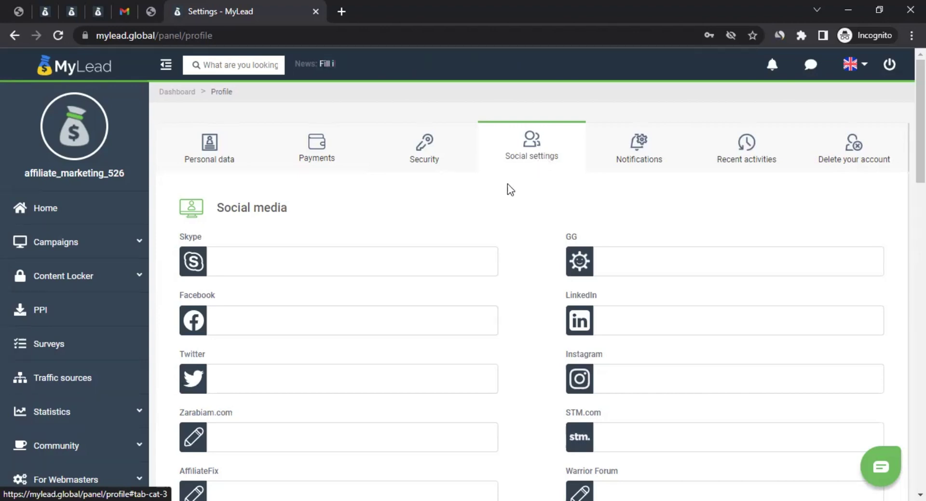
scroll(270, 270, "down", 3)
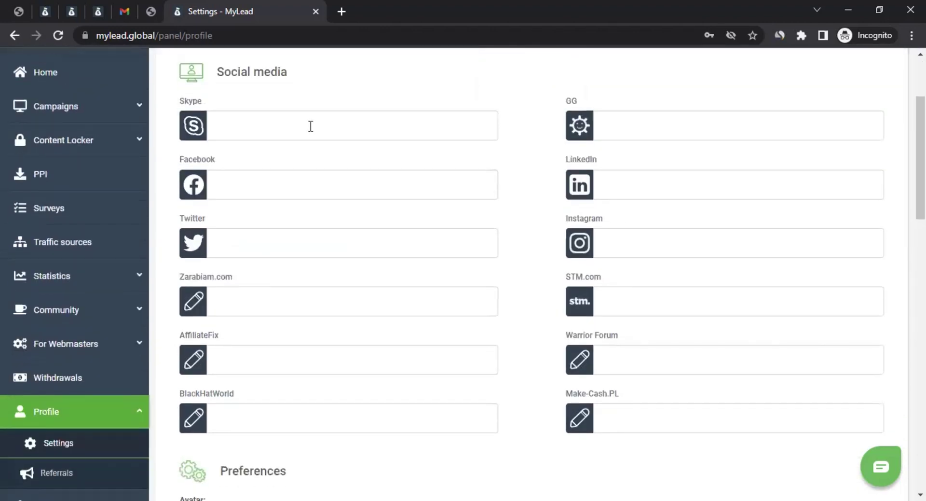
scroll(343, 244, "down", 3)
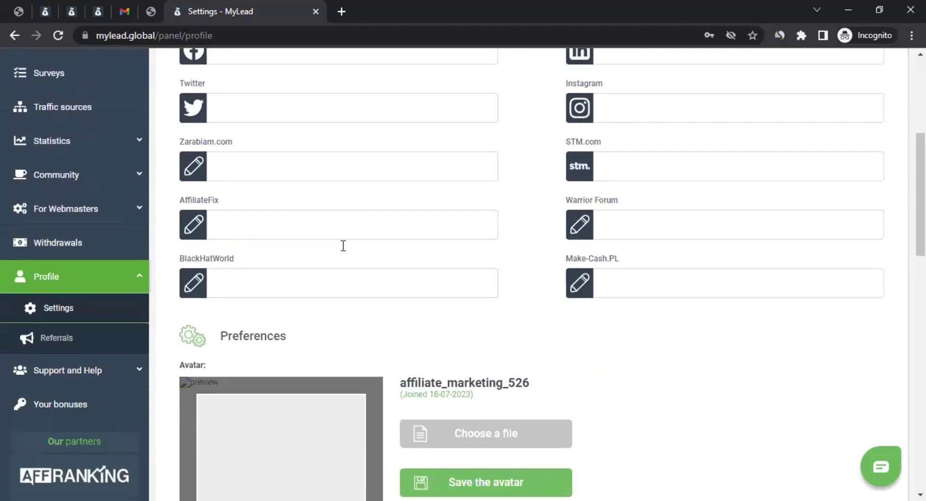
scroll(343, 244, "up", 4)
scroll(343, 244, "down", 4)
scroll(343, 245, "up", 5)
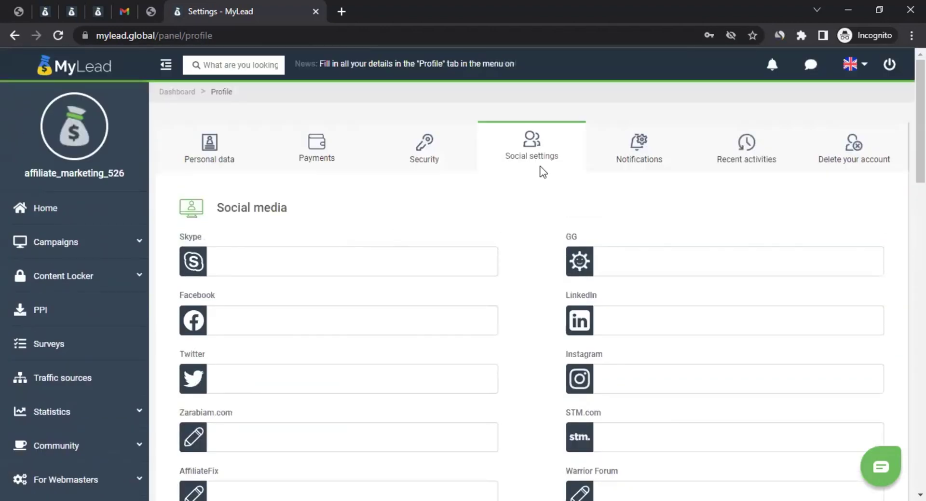
left_click(666, 139)
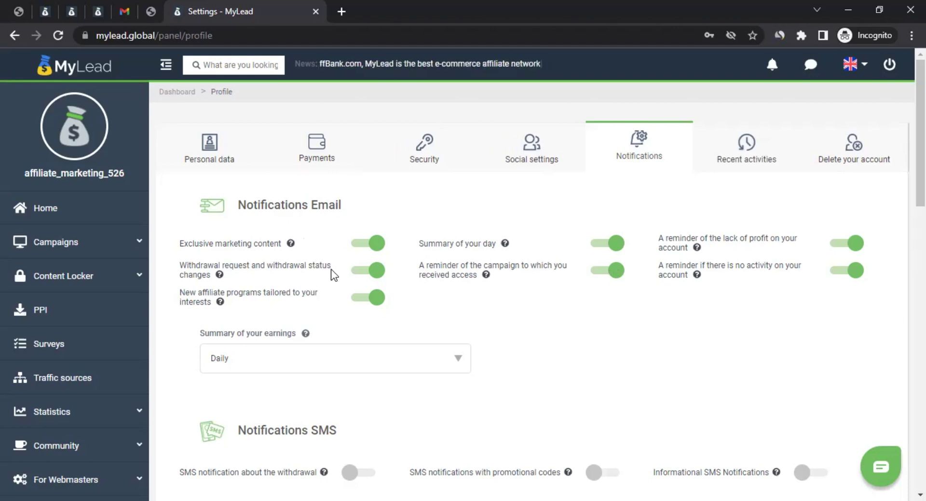
Step: Scroll through the notification options and view the Recent activities log
scroll(516, 345, "down", 1)
scroll(516, 344, "down", 2)
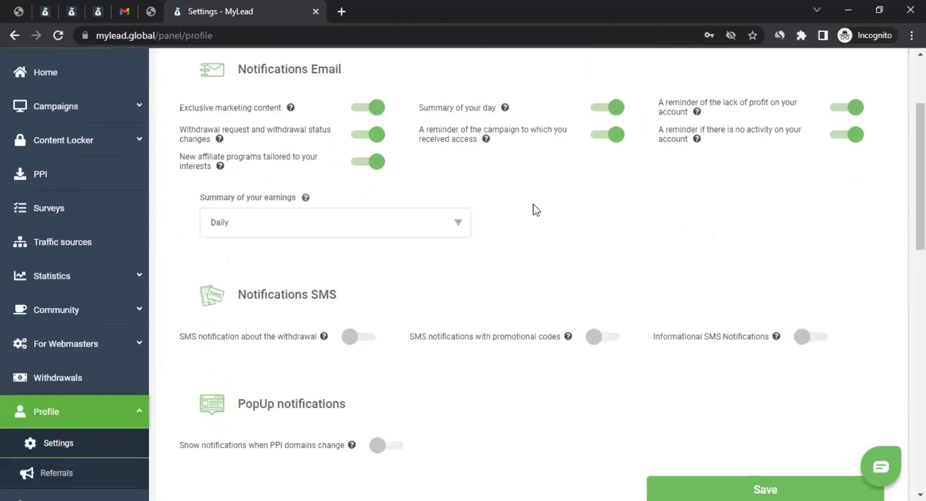
scroll(550, 253, "down", 4)
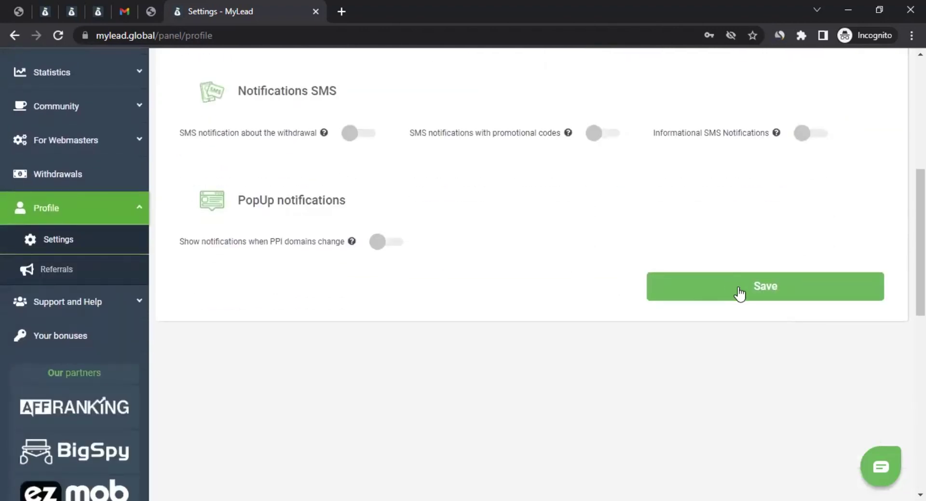
scroll(725, 312, "up", 7)
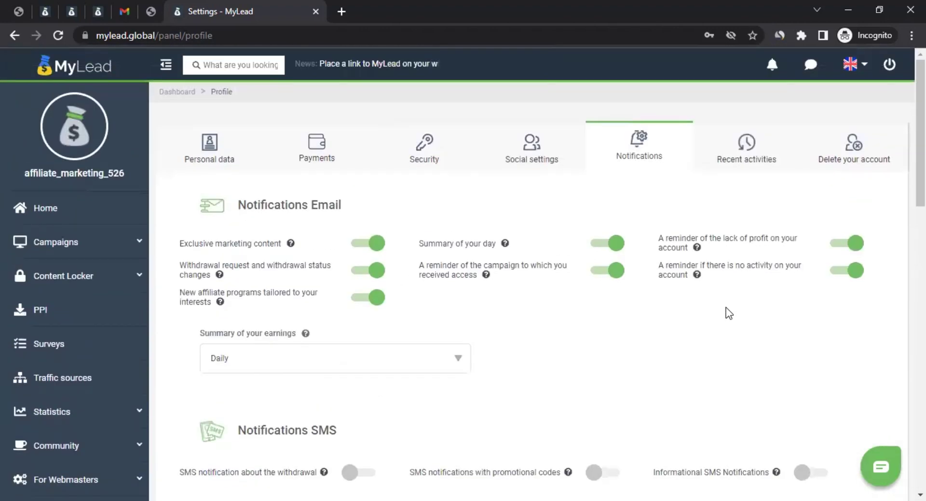
left_click(739, 155)
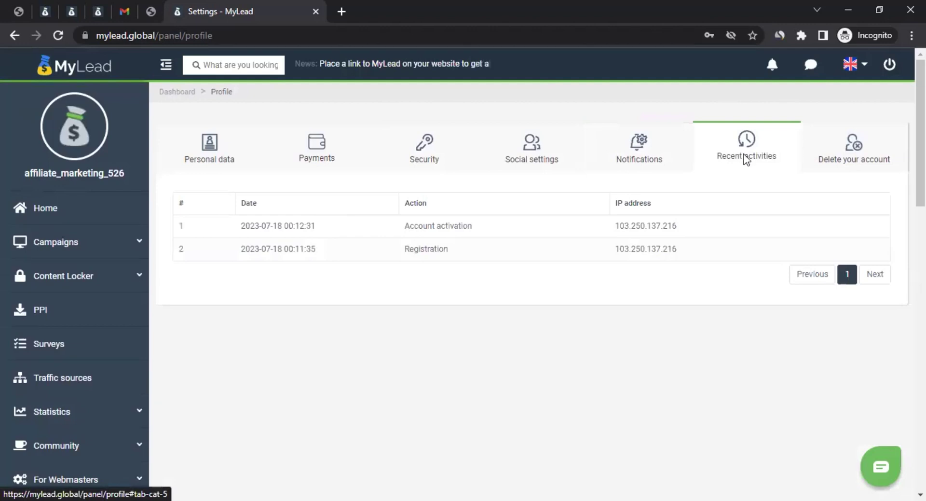
Step: Check the Delete your account form and Personal data, then go to Withdrawals
left_click(851, 147)
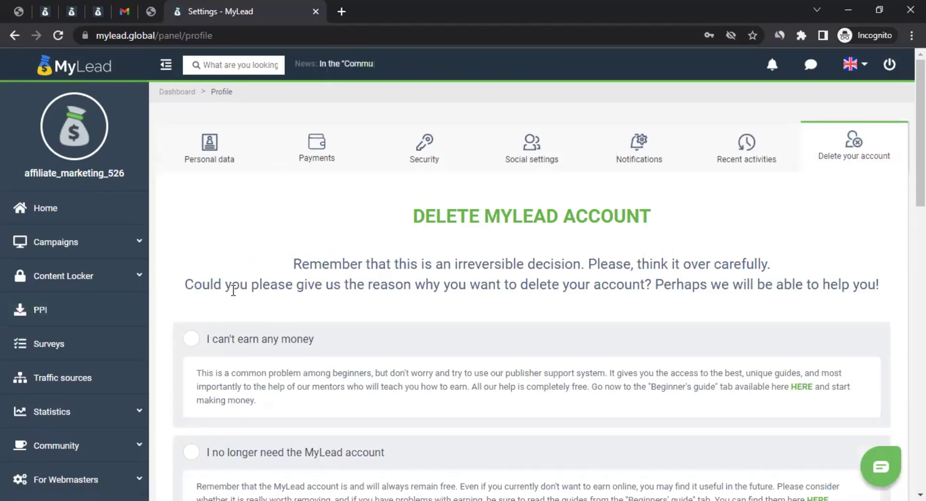
left_click(208, 151)
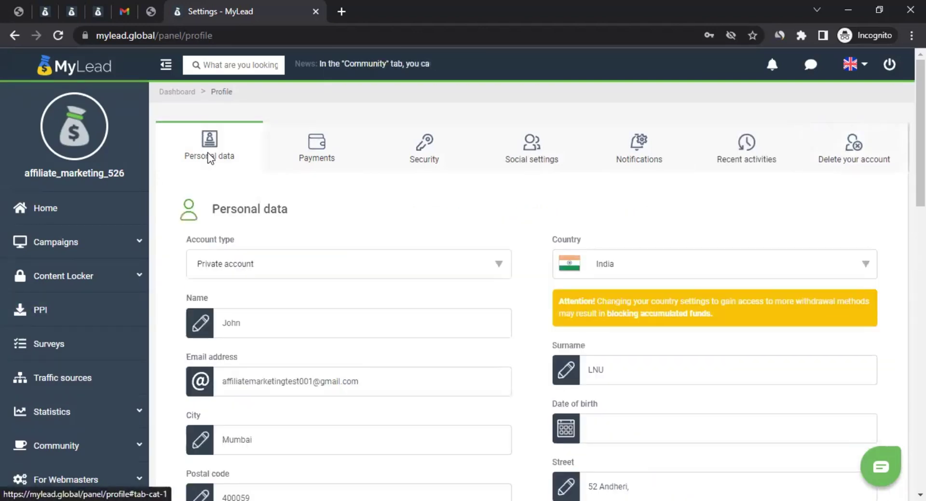
scroll(223, 273, "down", 3)
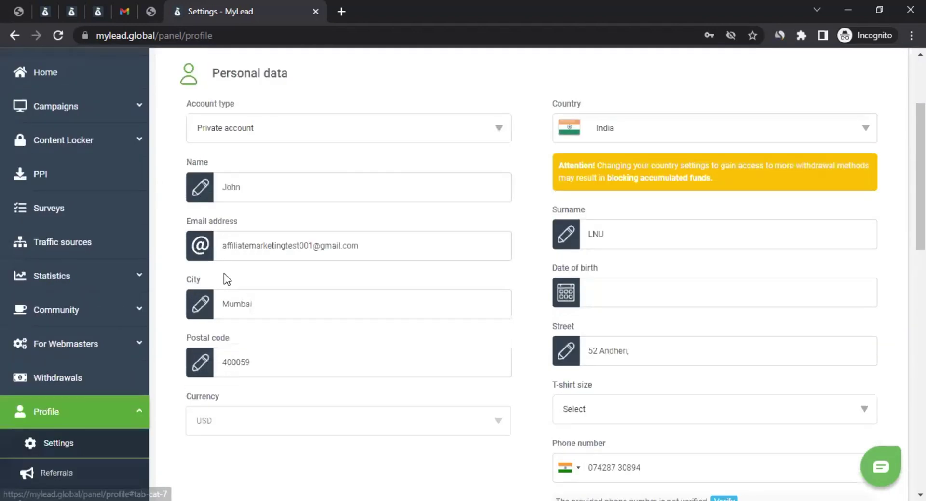
left_click(60, 381)
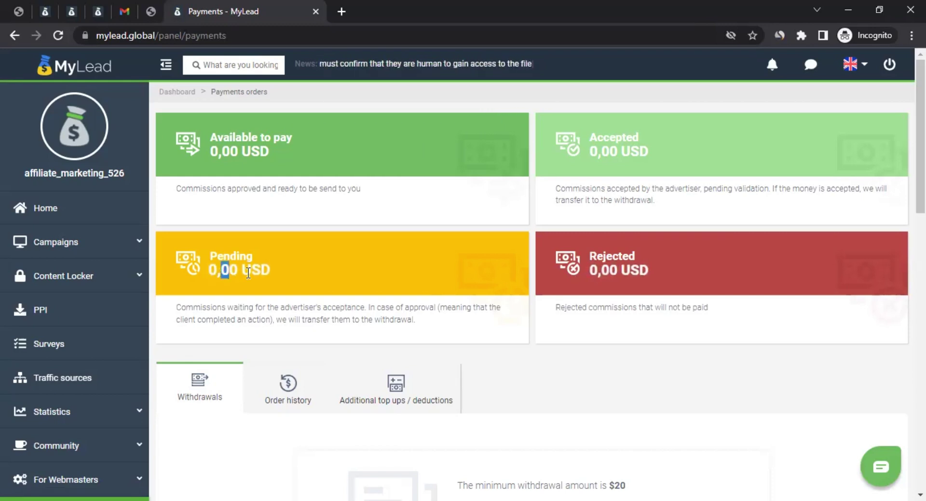
Step: Examine the Pending and Accepted balances and the $20 minimum withdrawal
left_click_drag(221, 270, 271, 270)
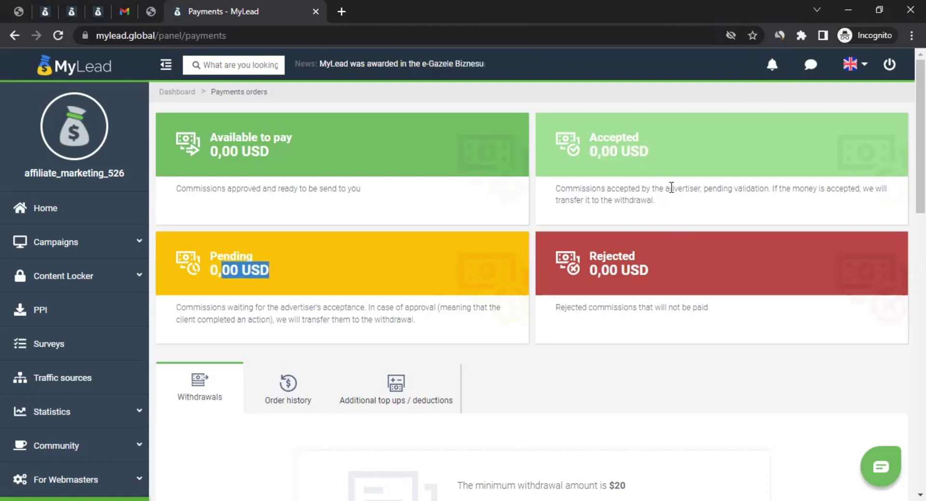
left_click_drag(670, 188, 706, 190)
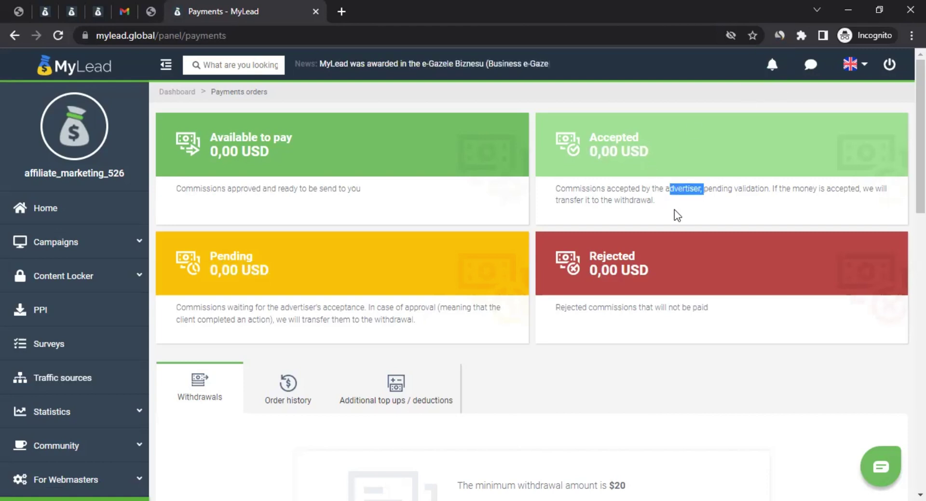
left_click(656, 215)
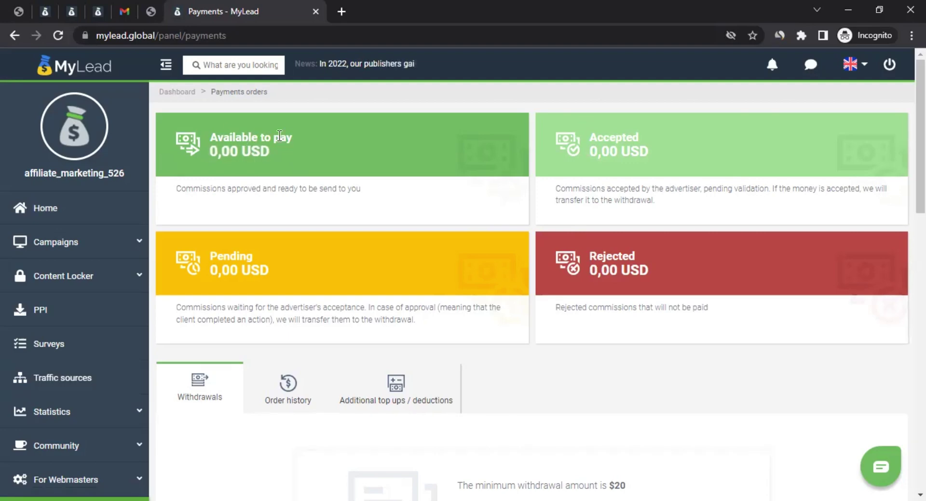
scroll(283, 149, "down", 4)
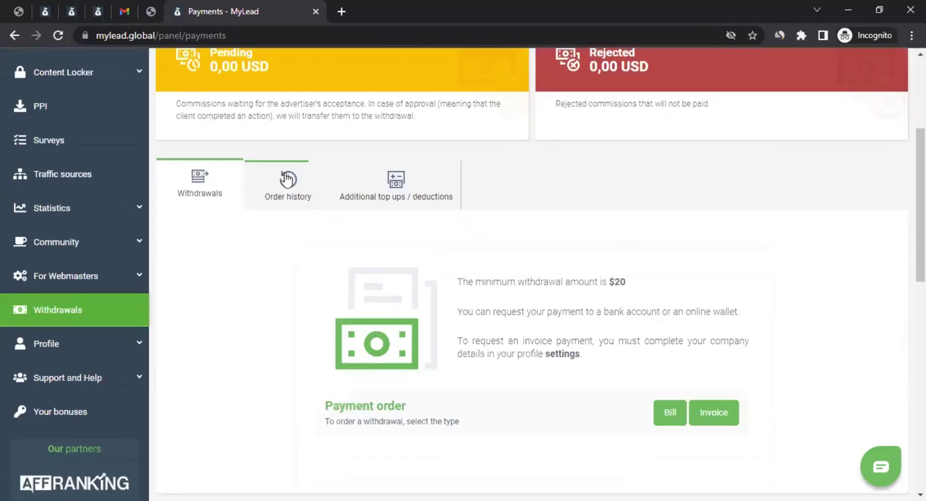
scroll(279, 50, "up", 4)
scroll(324, 137, "down", 5)
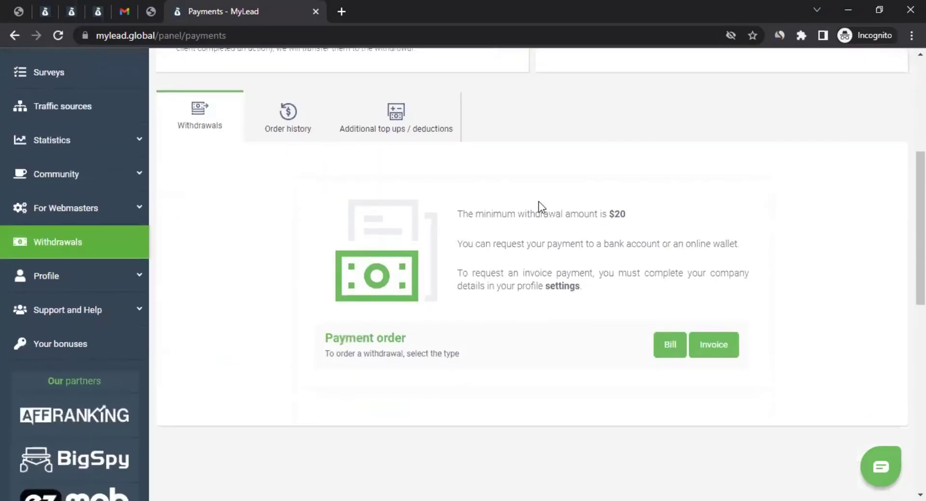
left_click_drag(572, 212, 635, 210)
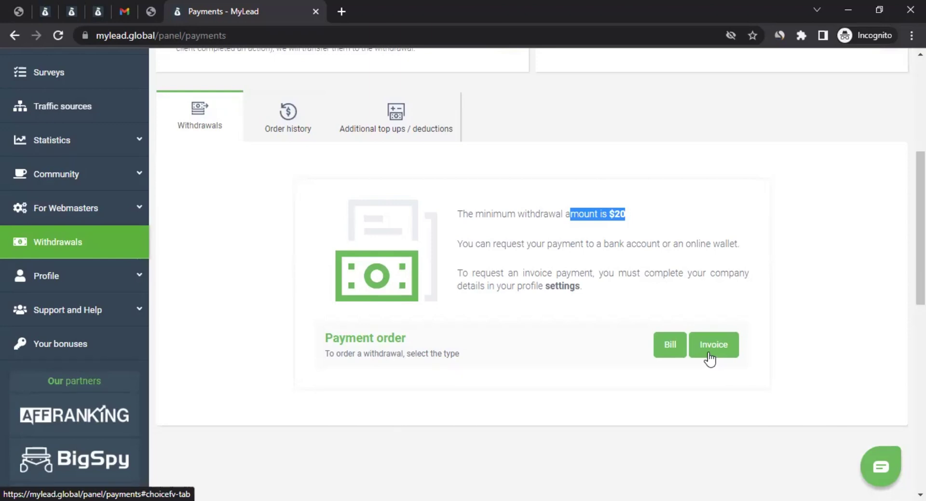
scroll(414, 276, "up", 4)
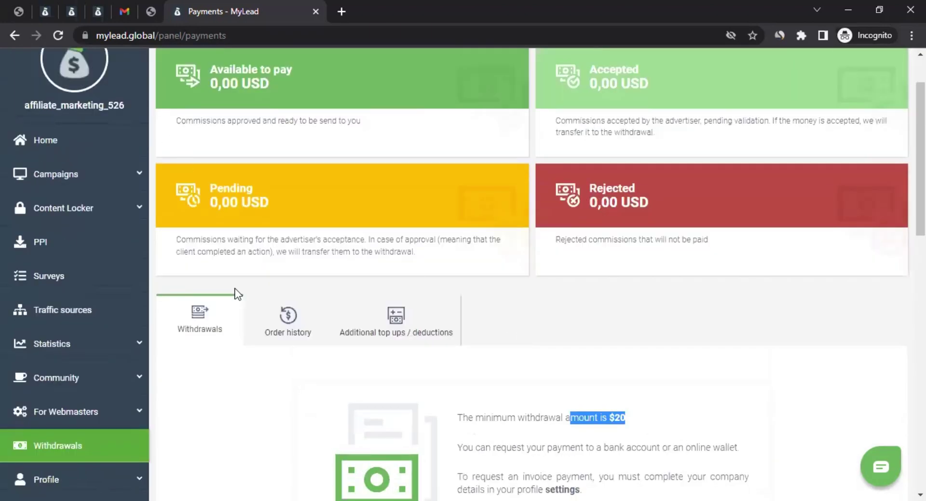
scroll(344, 392, "down", 3)
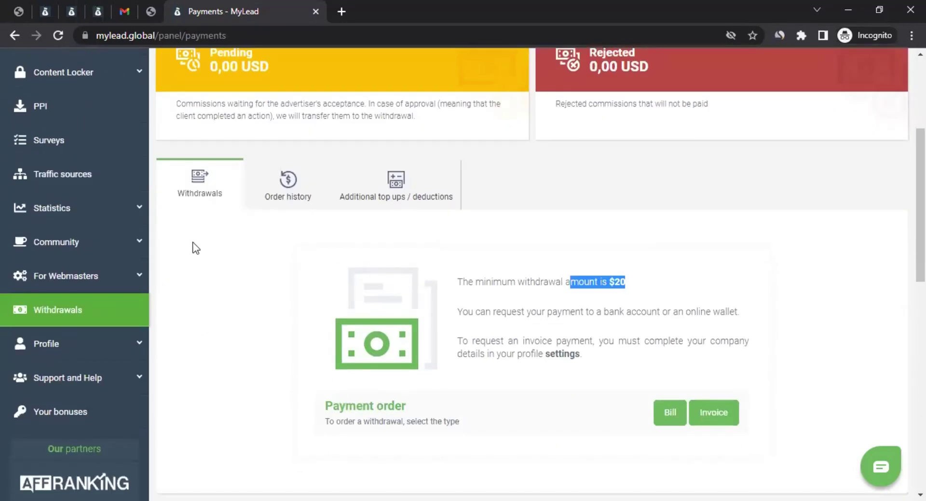
Step: View the empty Order history and the Additional top ups / deductions tab
left_click(296, 188)
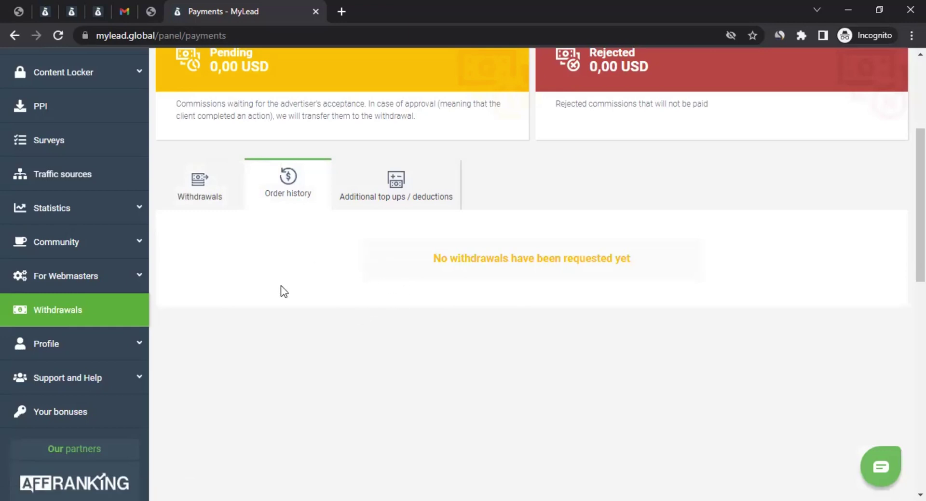
left_click(421, 186)
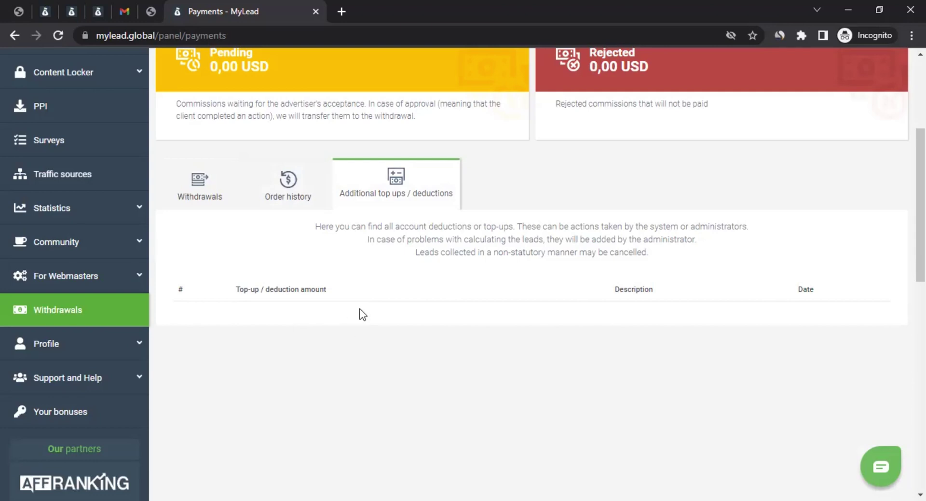
left_click(59, 352)
scroll(84, 345, "down", 1)
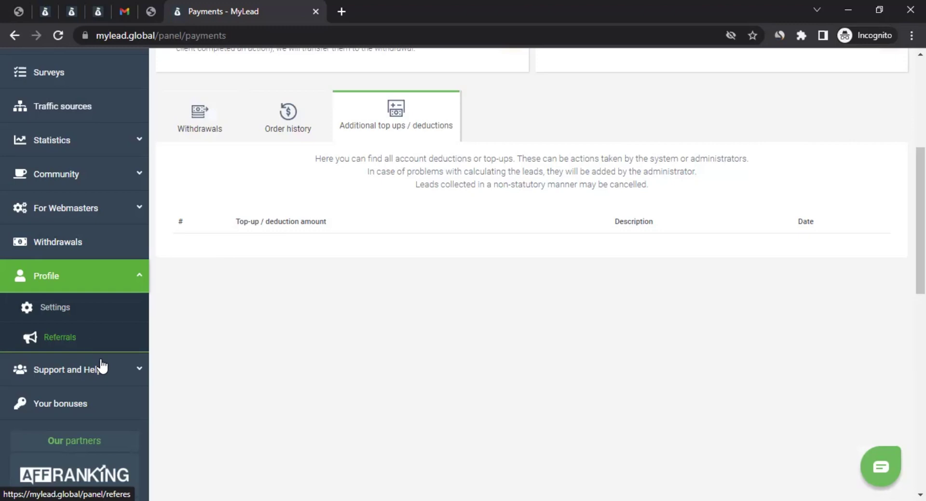
Step: Open Your bonuses, try the Signature bonus, and scroll through the Inactive bonus cards
left_click(102, 411)
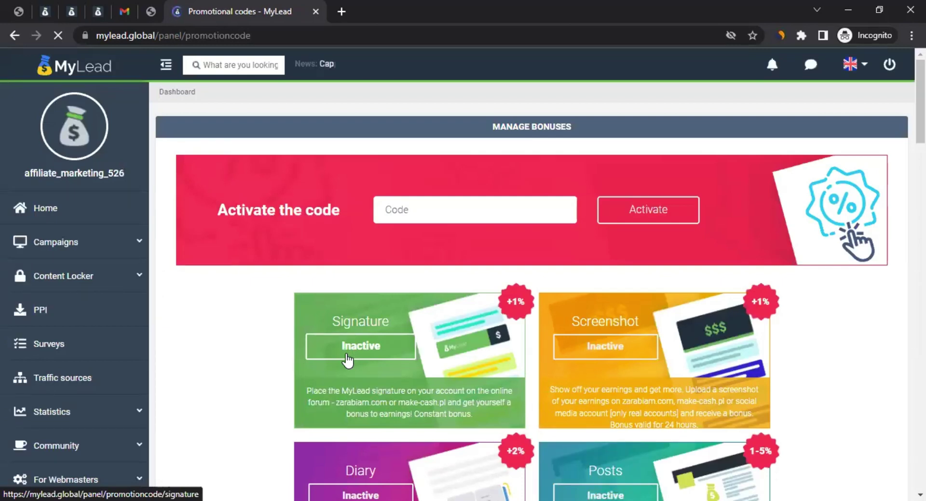
left_click(348, 359)
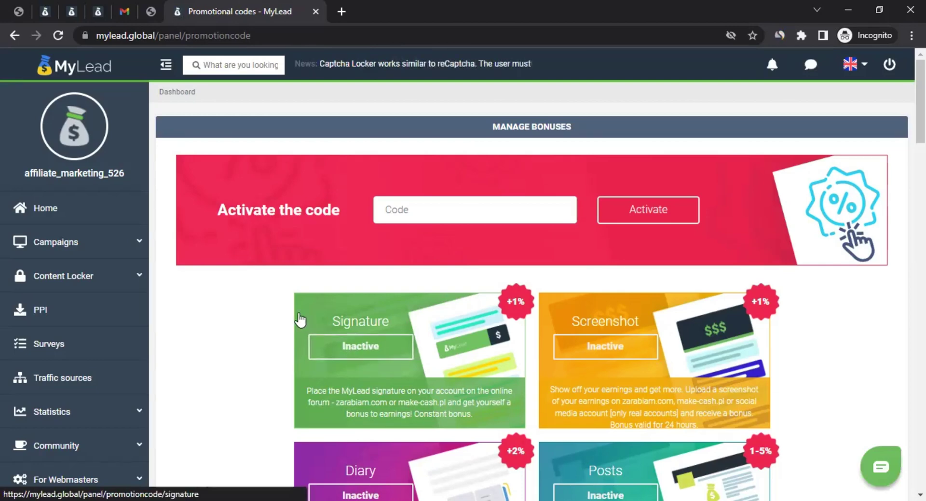
scroll(297, 323, "down", 2)
scroll(294, 323, "down", 2)
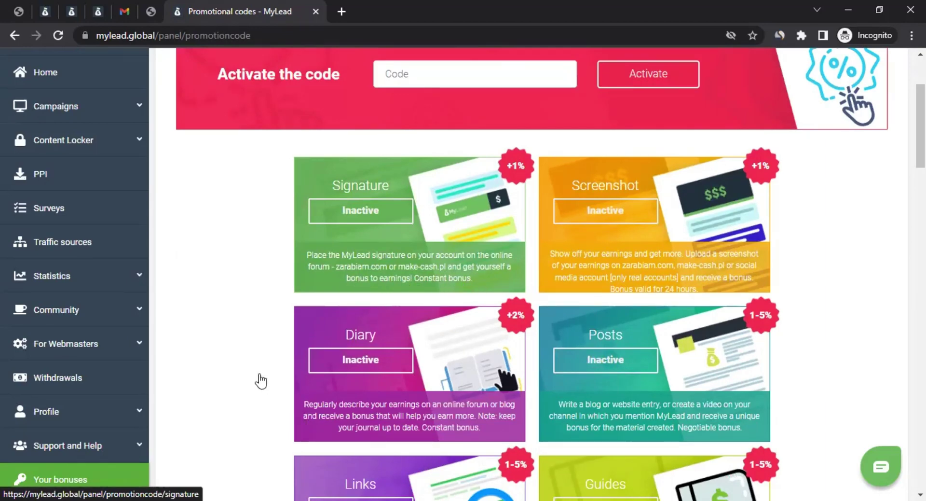
scroll(258, 378, "down", 4)
scroll(270, 221, "down", 3)
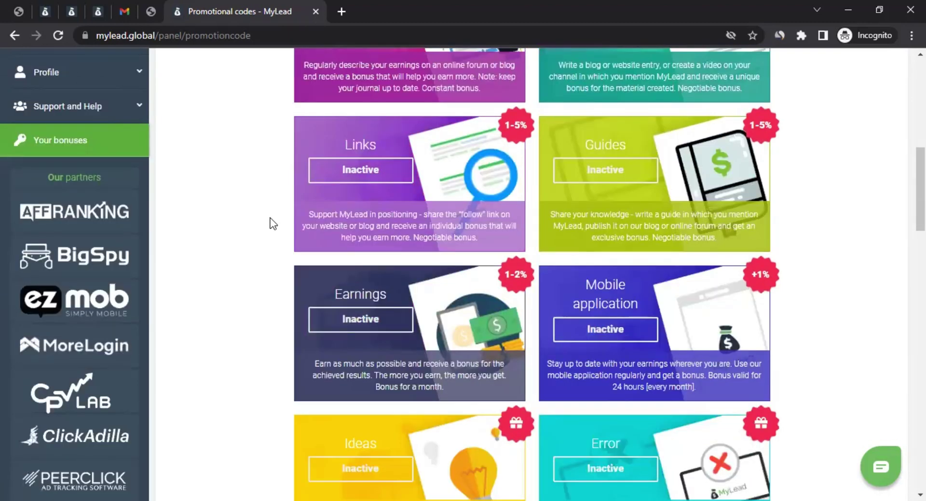
scroll(272, 221, "down", 3)
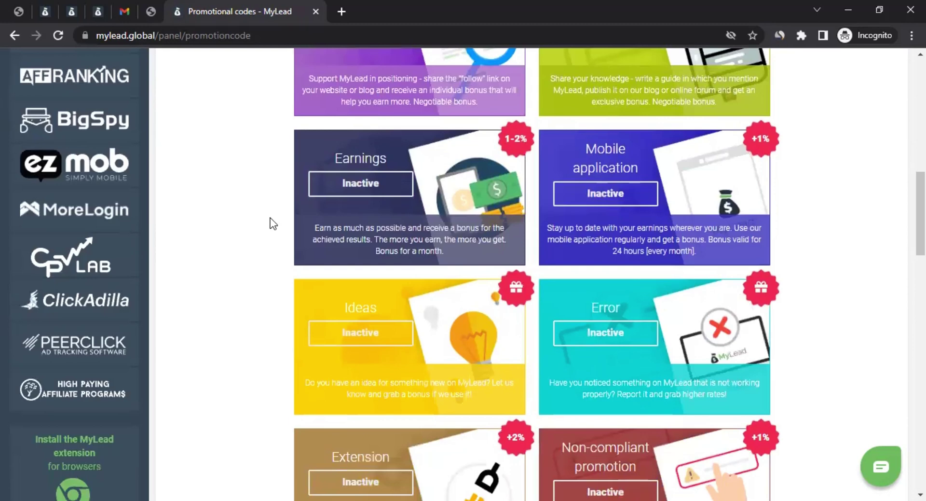
scroll(270, 222, "down", 3)
scroll(268, 221, "down", 3)
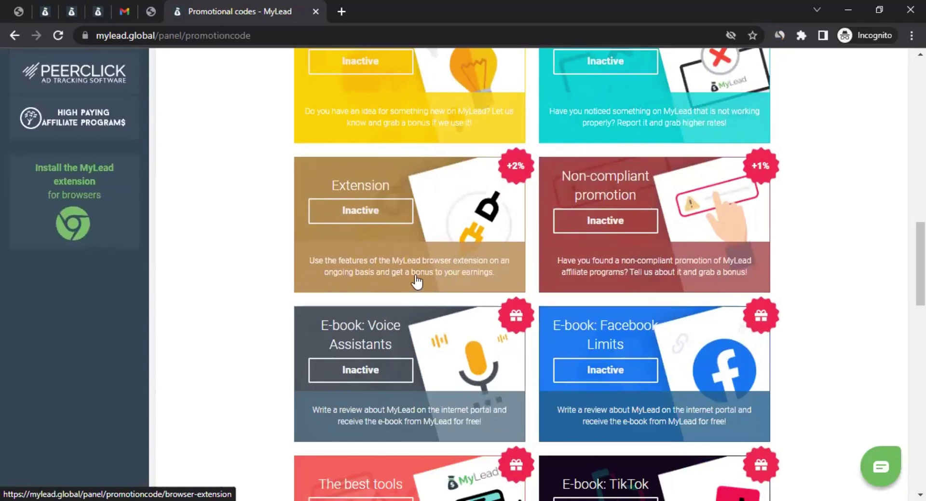
Step: Read the Extension bonus's 2% for 48 hours terms and close the details
left_click(451, 224)
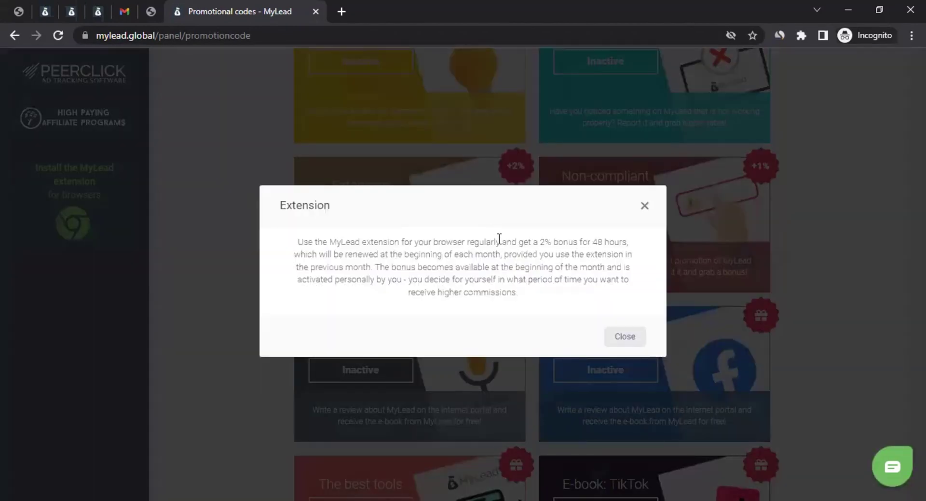
left_click_drag(500, 242, 620, 241)
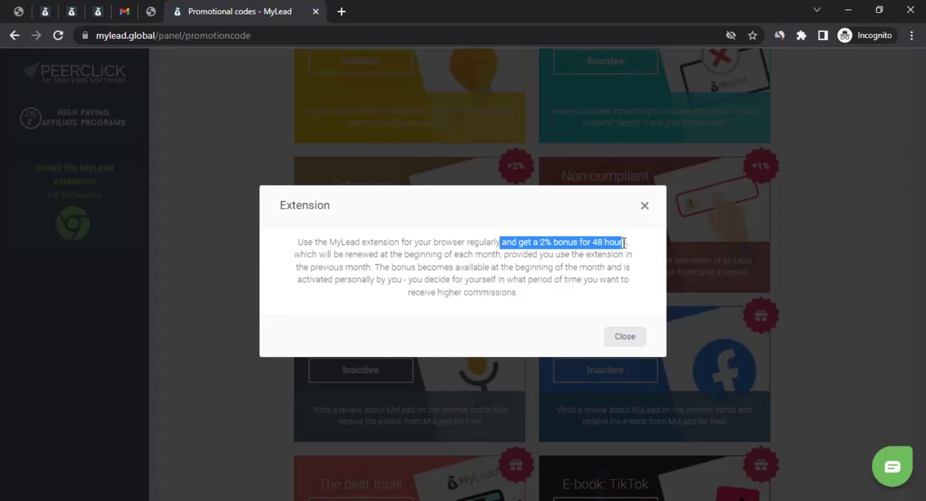
left_click_drag(368, 253, 376, 252)
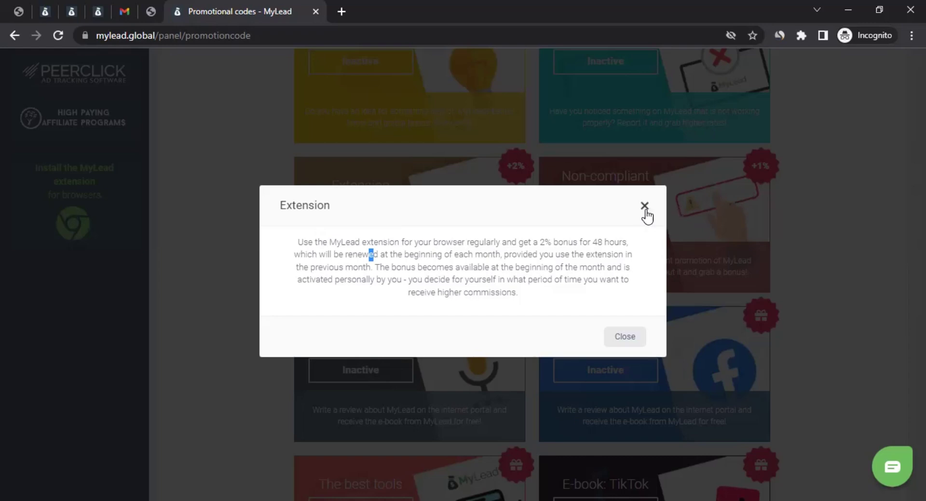
left_click(625, 336)
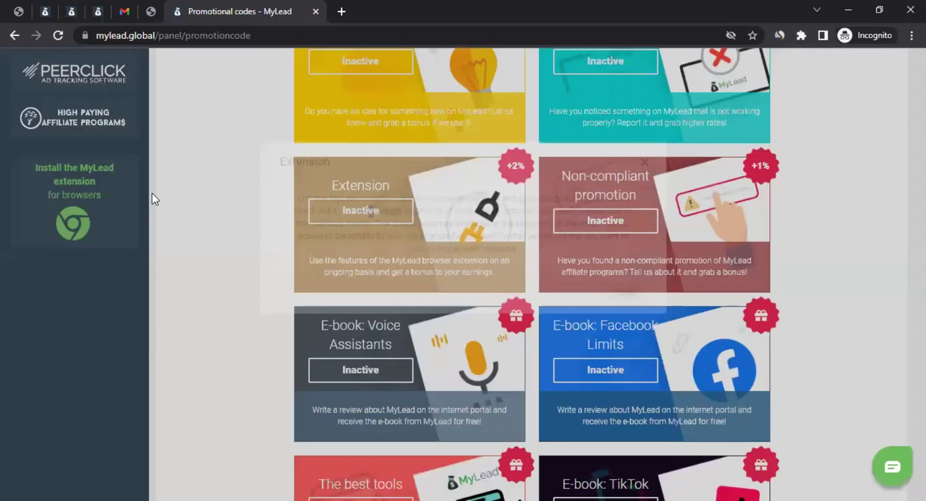
Step: Expand Profile in the sidebar and go to the Referrals page
scroll(164, 196, "up", 10)
scroll(179, 196, "up", 8)
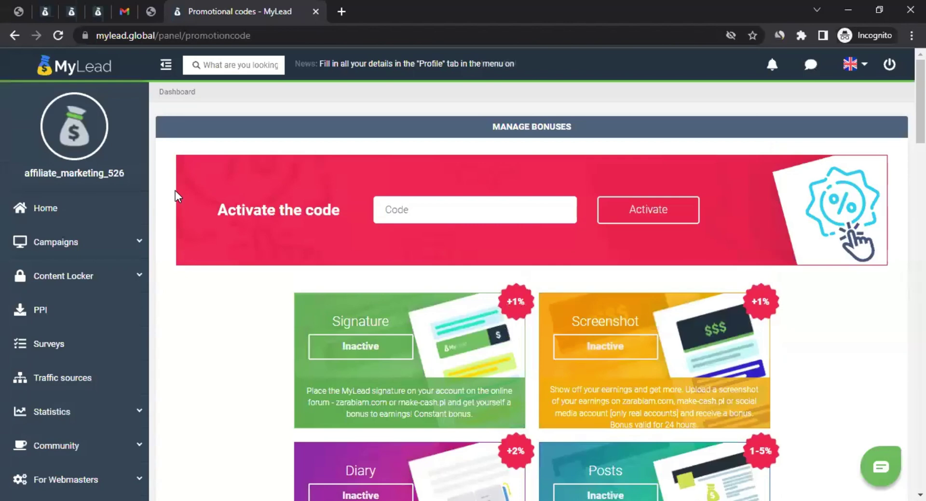
scroll(178, 262, "down", 4)
scroll(179, 257, "down", 5)
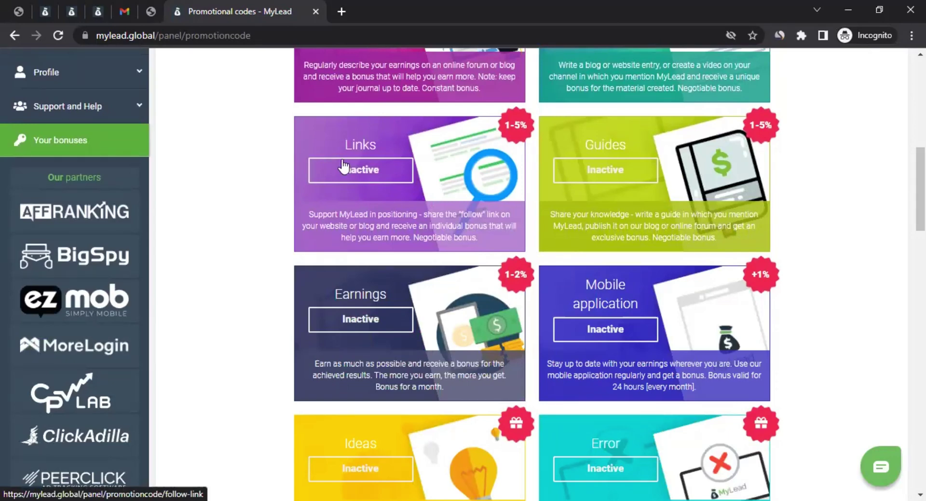
scroll(184, 210, "up", 7)
scroll(182, 219, "down", 3)
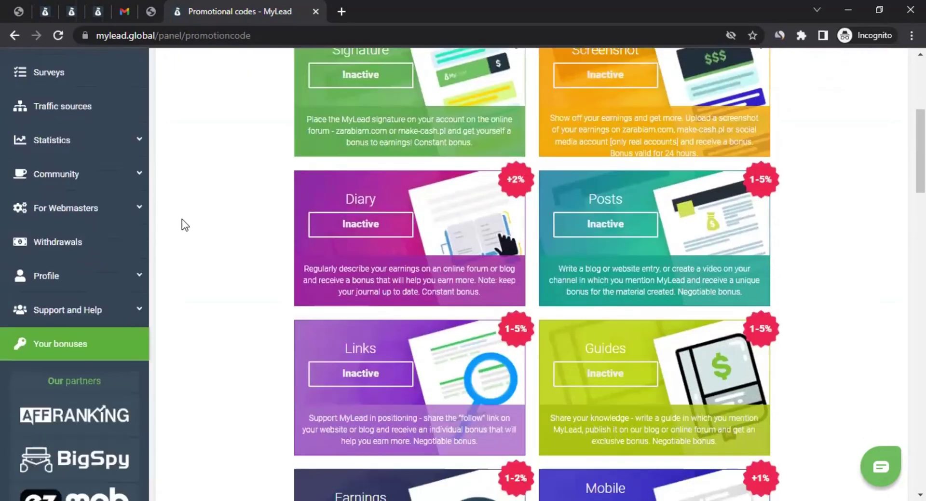
left_click(68, 288)
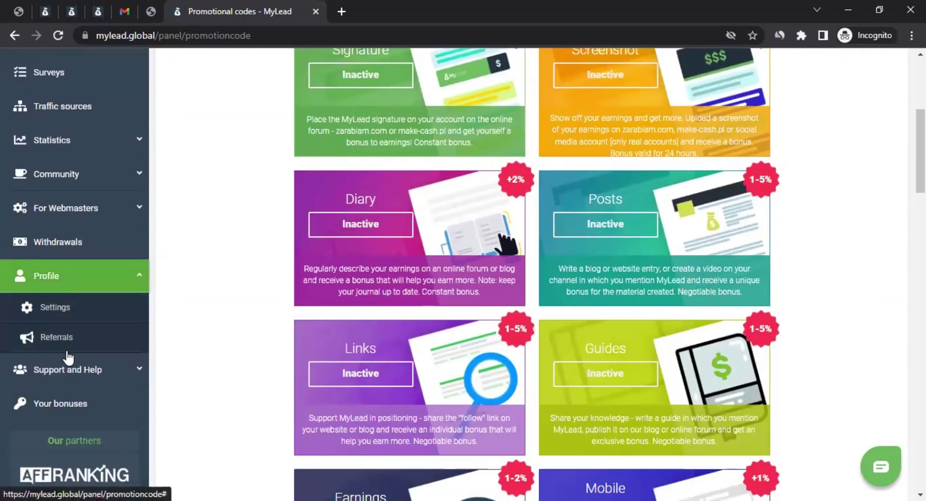
left_click(59, 338)
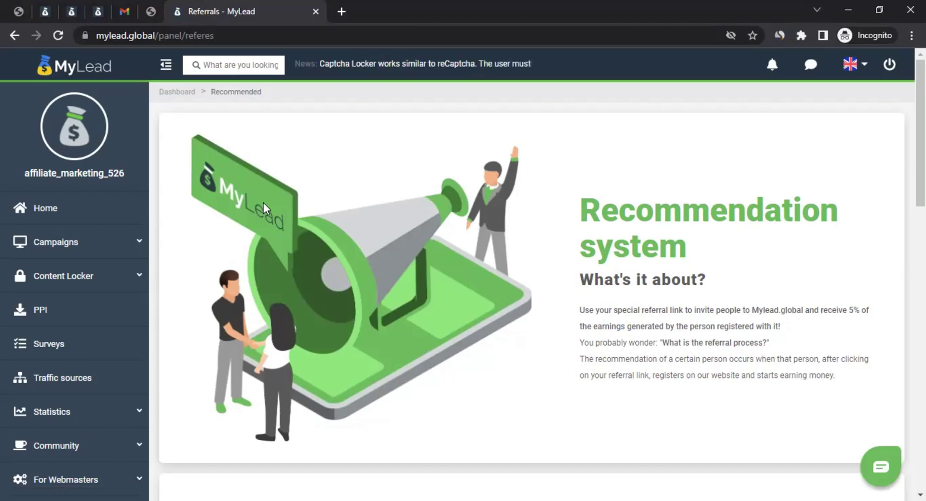
Step: Read the 5% referral earnings terms and reveal the Send an invitation options
scroll(442, 302, "down", 3)
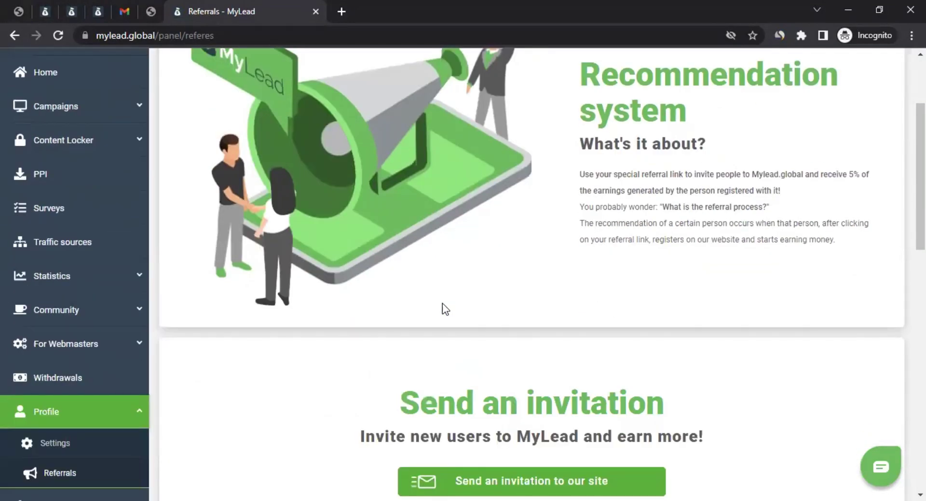
scroll(443, 304, "up", 3)
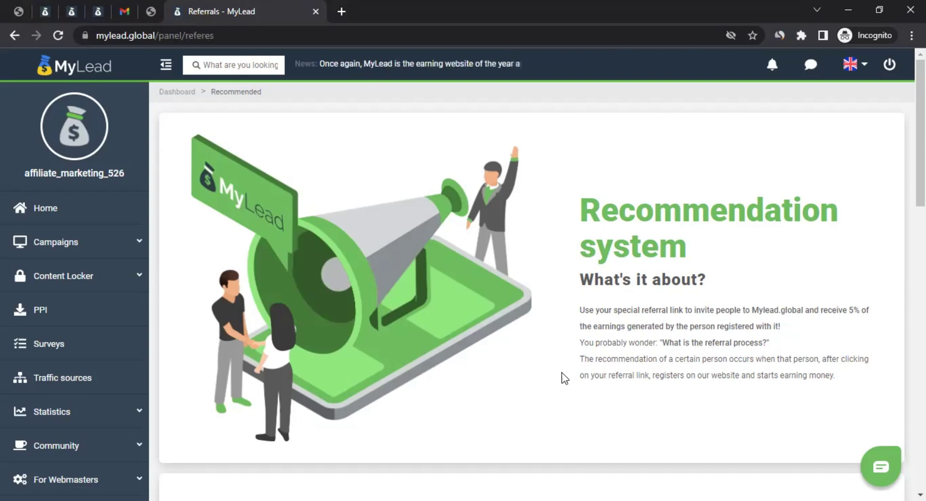
left_click_drag(604, 310, 860, 318)
scroll(490, 414, "down", 3)
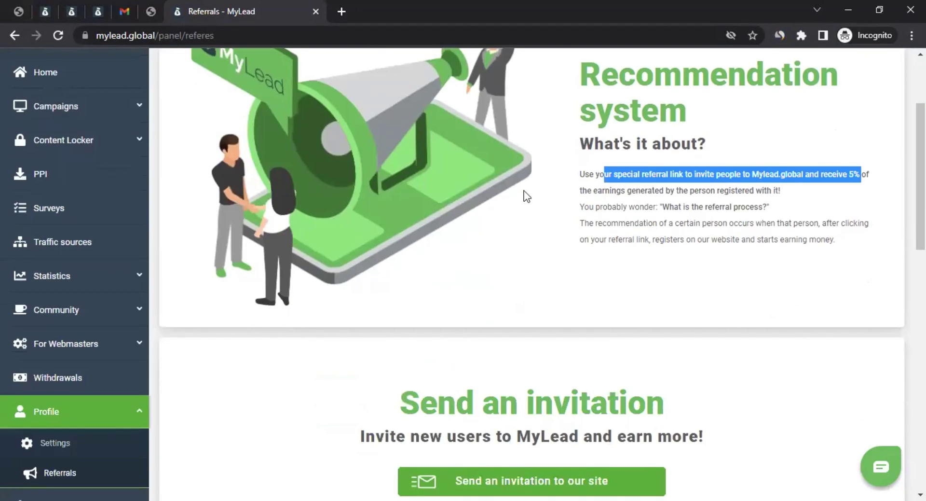
scroll(526, 195, "down", 4)
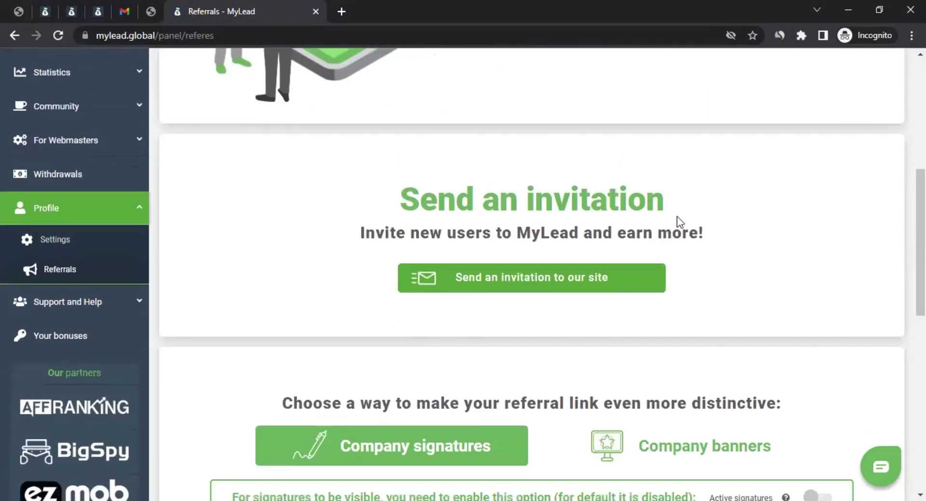
left_click(520, 284)
Step: Select the Ref-link URL and copy it to the clipboard
scroll(521, 272, "down", 3)
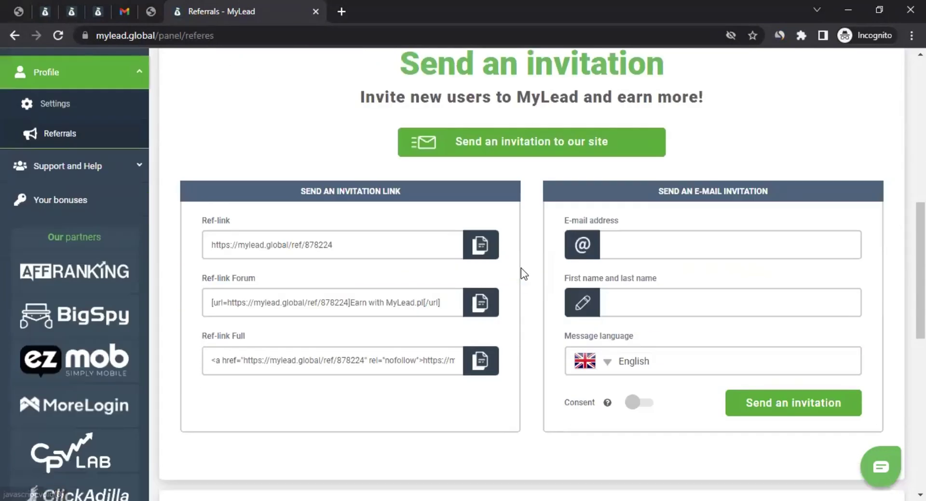
left_click(355, 244)
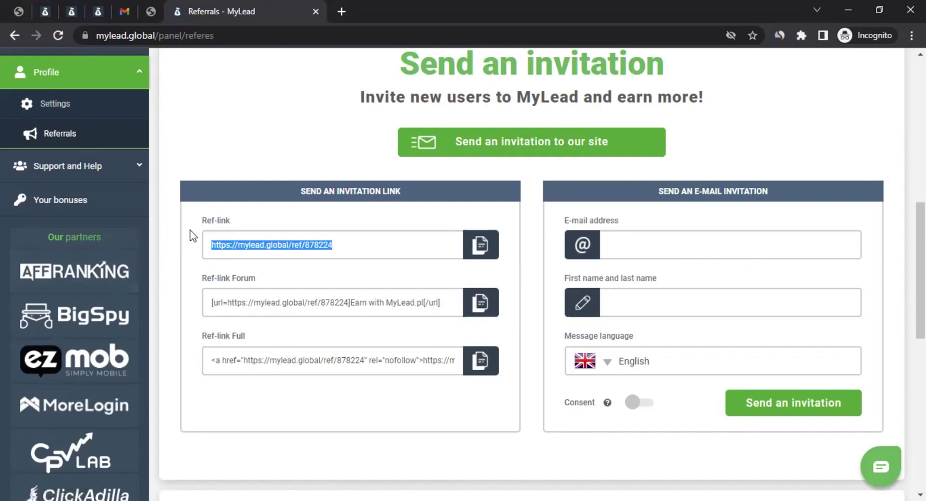
left_click(488, 250)
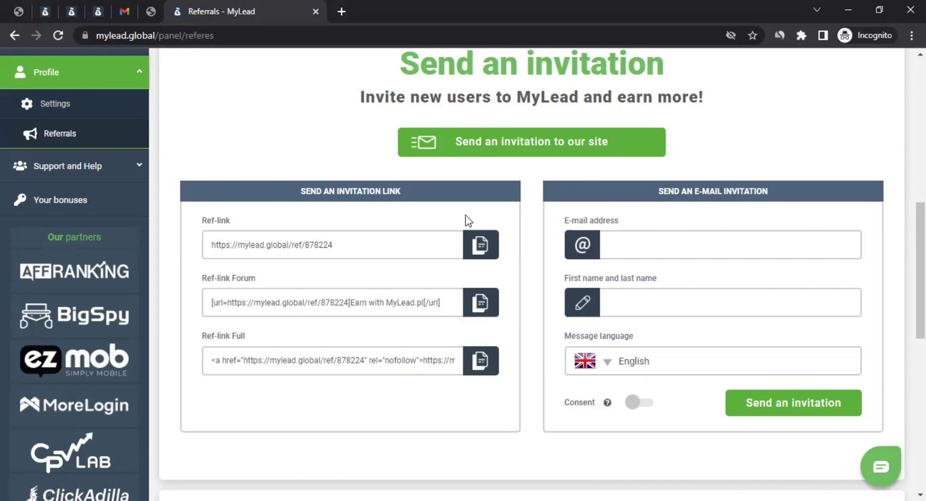
Step: Scroll back through the Referrals page and expand Support and Help in the sidebar
scroll(354, 265, "up", 10)
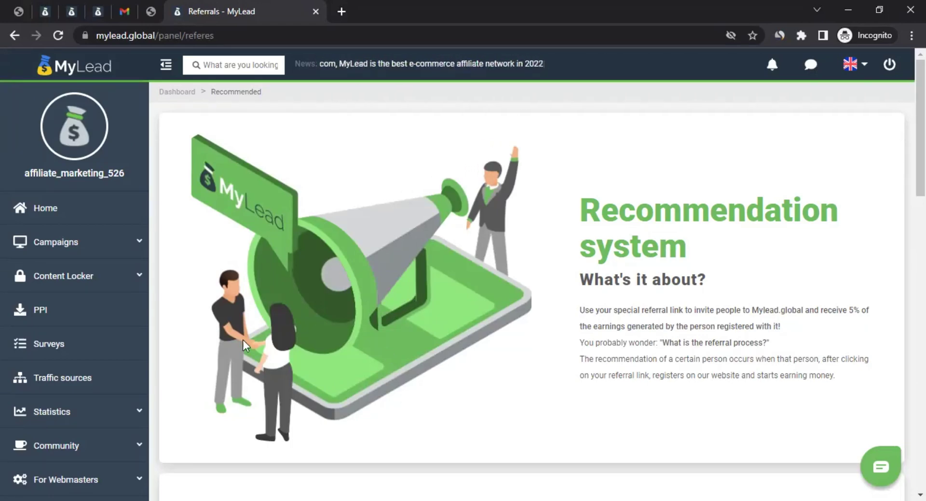
scroll(252, 366, "down", 5)
scroll(252, 366, "down", 1)
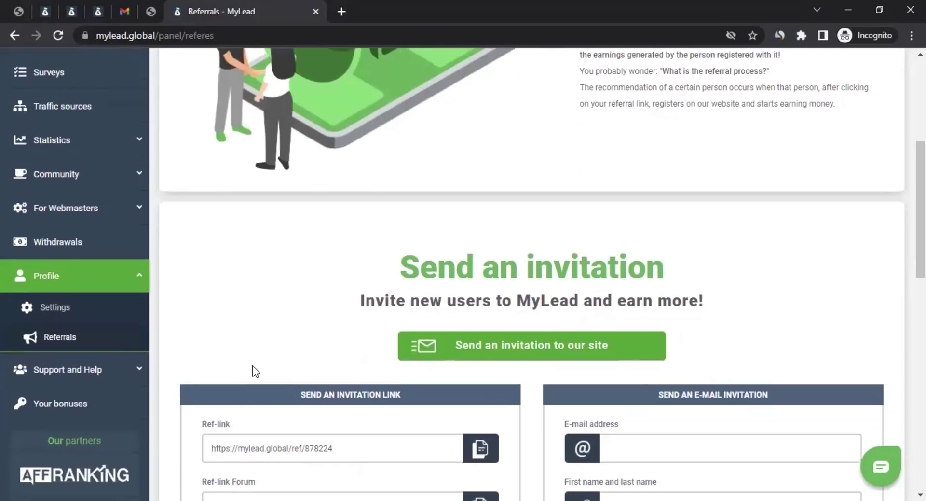
scroll(253, 366, "down", 1)
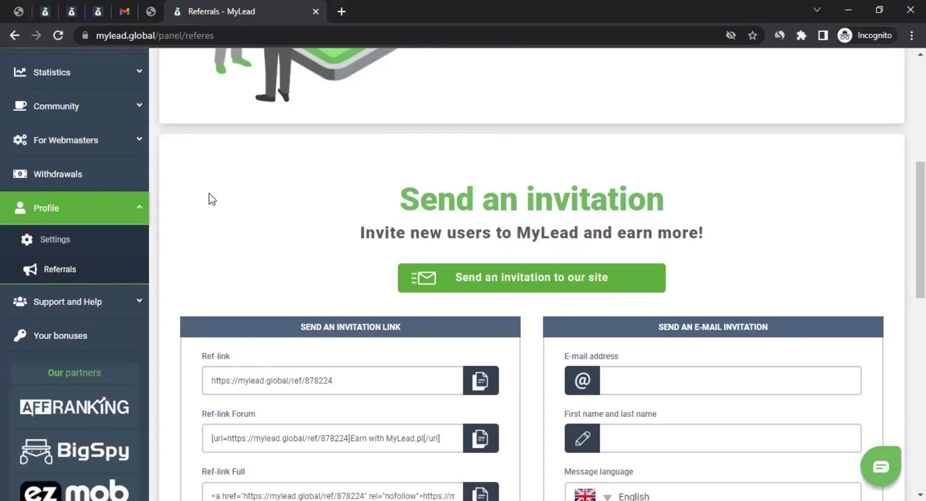
left_click(80, 304)
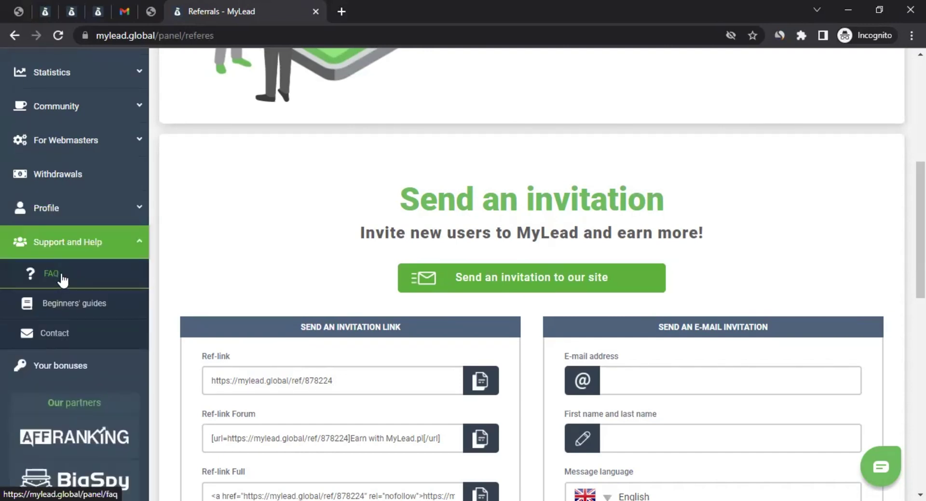
Step: Open the FAQ page and scroll through the General questions topics
left_click(67, 276)
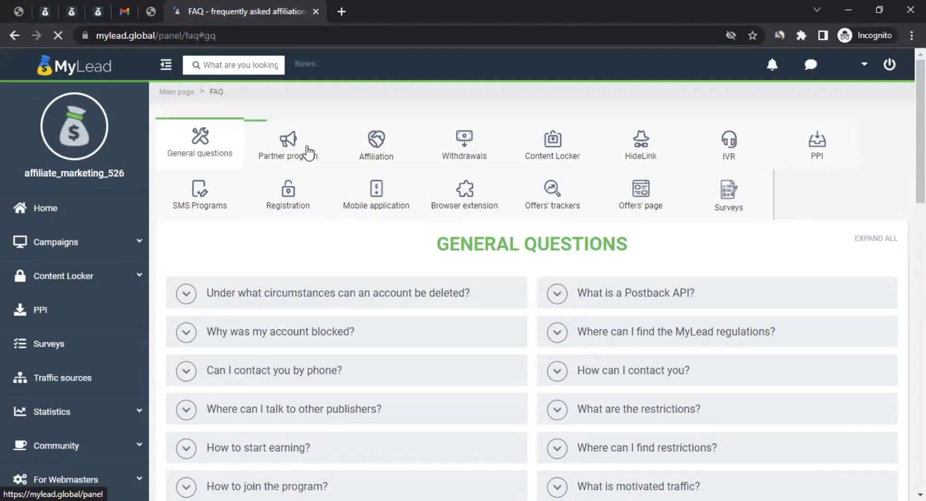
scroll(431, 149, "down", 3)
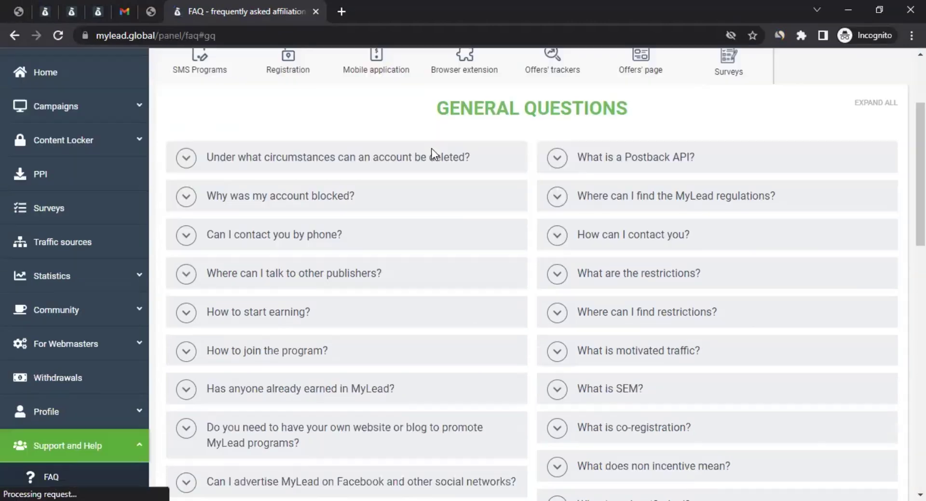
scroll(466, 169, "down", 4)
scroll(466, 172, "up", 7)
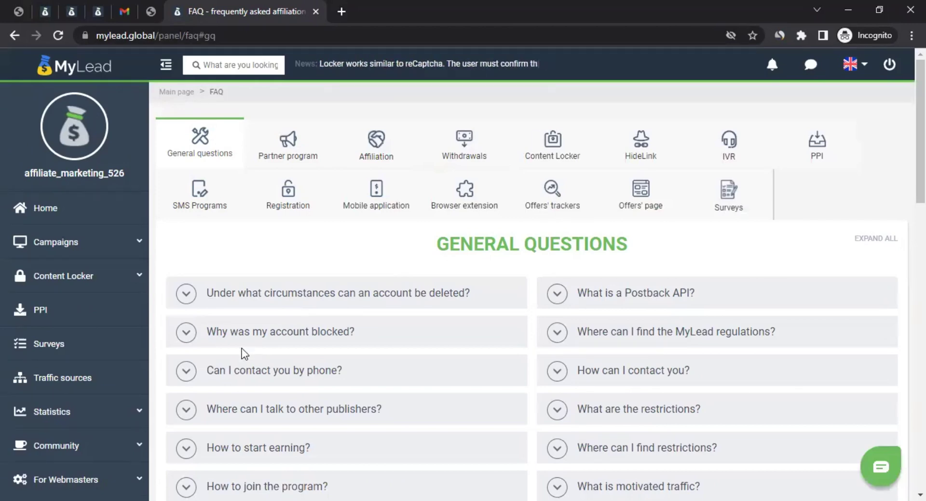
scroll(455, 132, "down", 1)
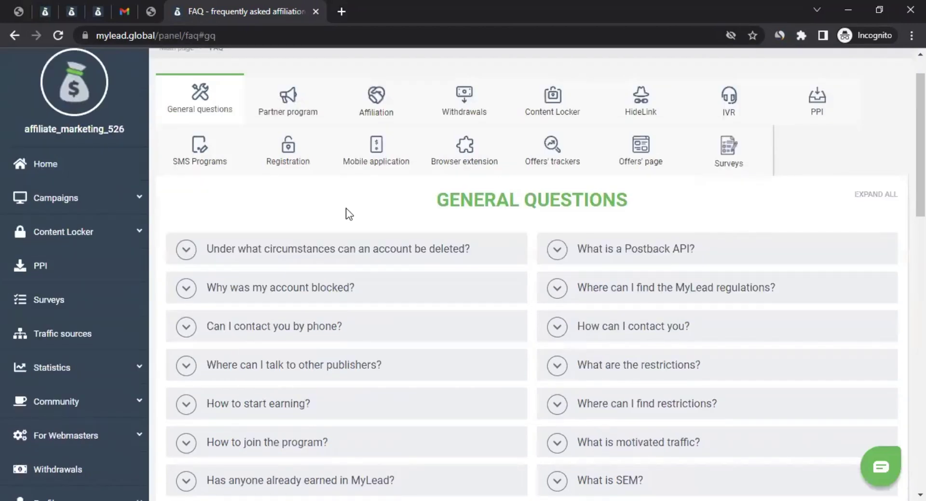
scroll(346, 212, "down", 5)
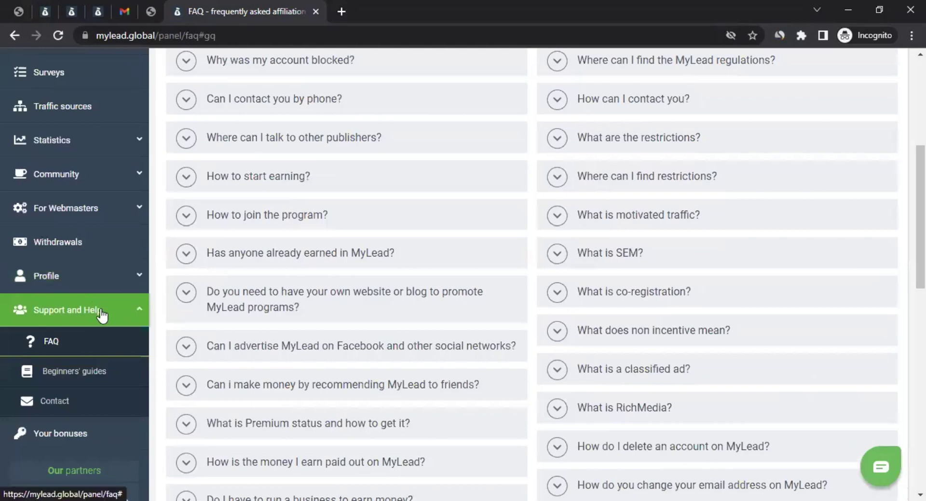
Step: Browse the Blog Tutorials in Beginners' guides, then open the Support and Help Contact page
left_click(60, 374)
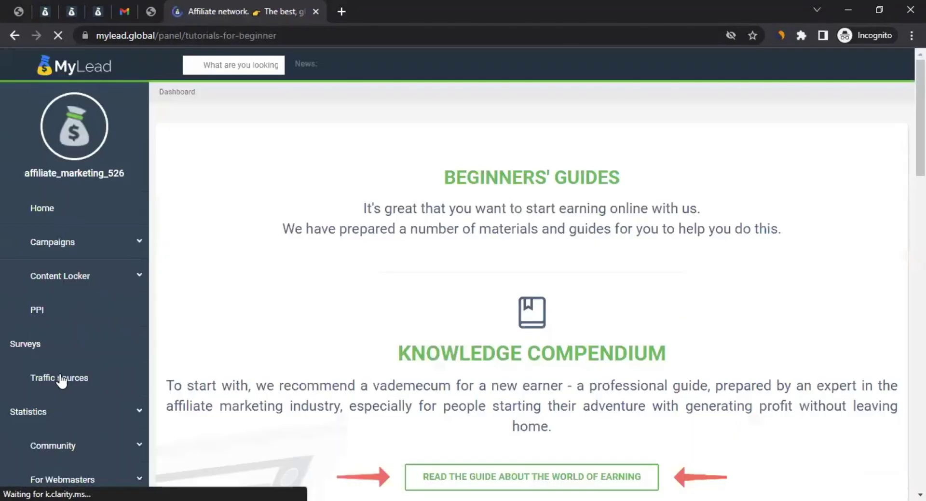
scroll(414, 232, "down", 1)
scroll(410, 239, "down", 10)
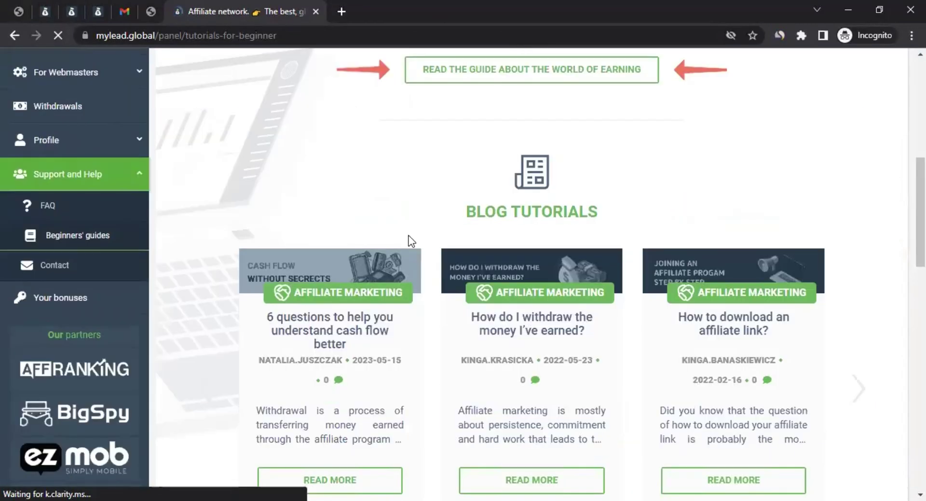
scroll(409, 241, "down", 3)
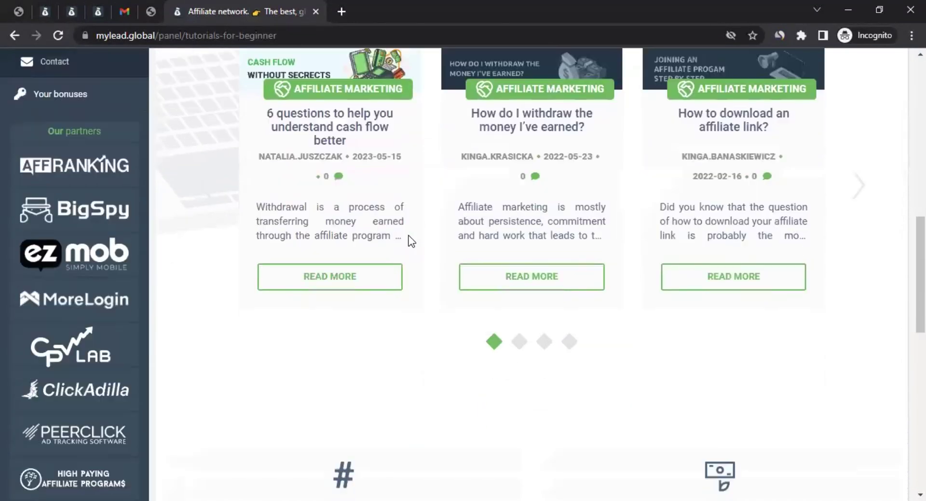
scroll(409, 240, "down", 2)
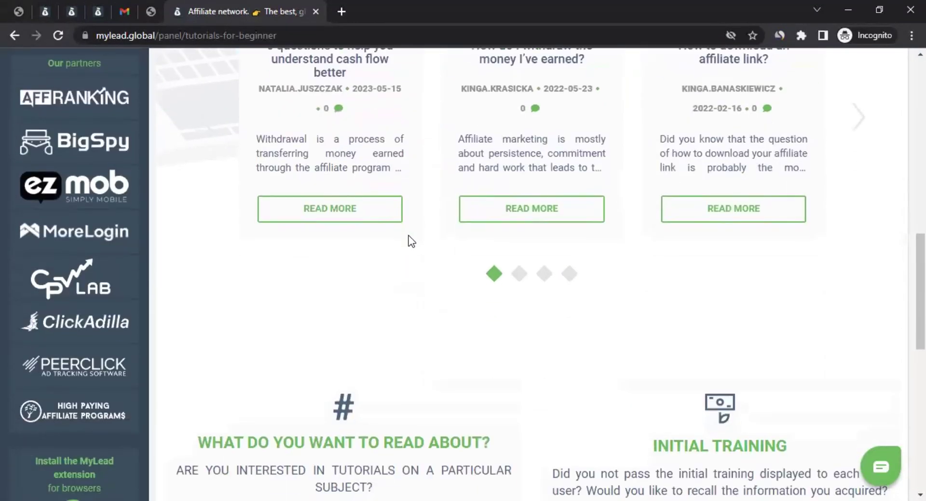
scroll(316, 230, "up", 5)
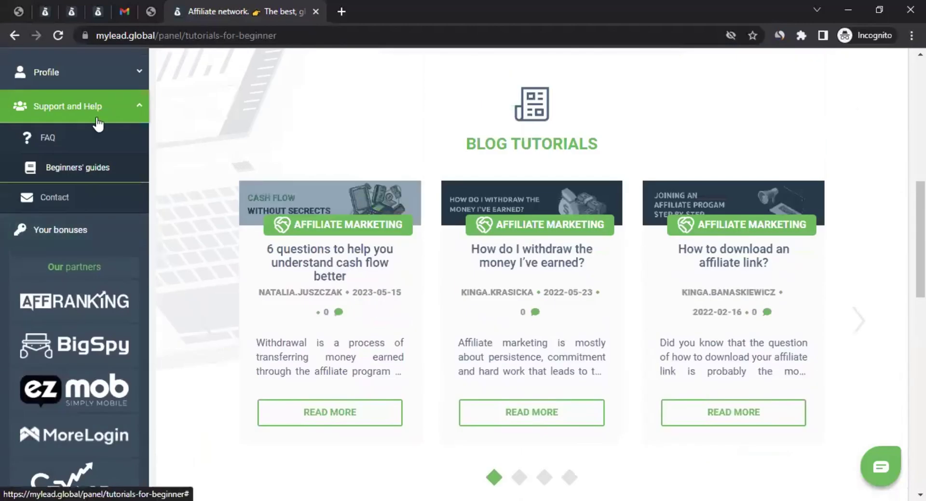
left_click(76, 195)
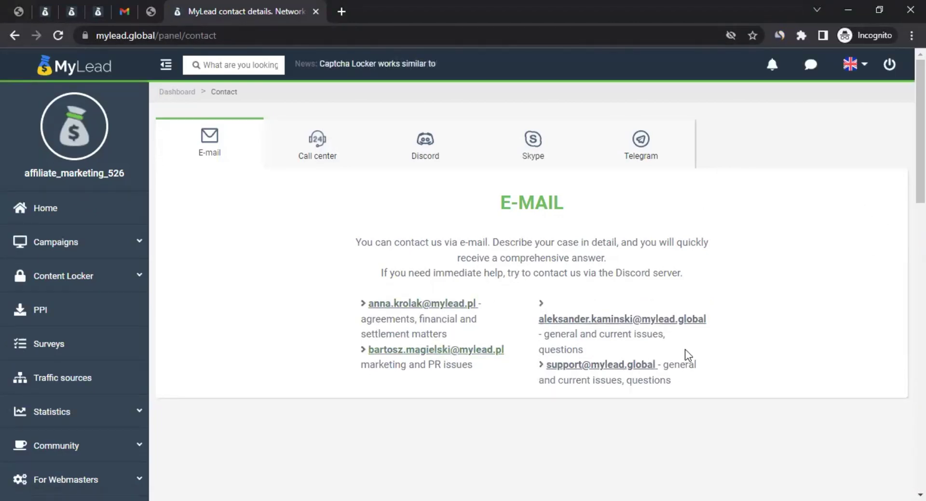
Step: Check the Call center, Discord, Skype and Telegram contact details, then return to the Home dashboard
left_click(340, 144)
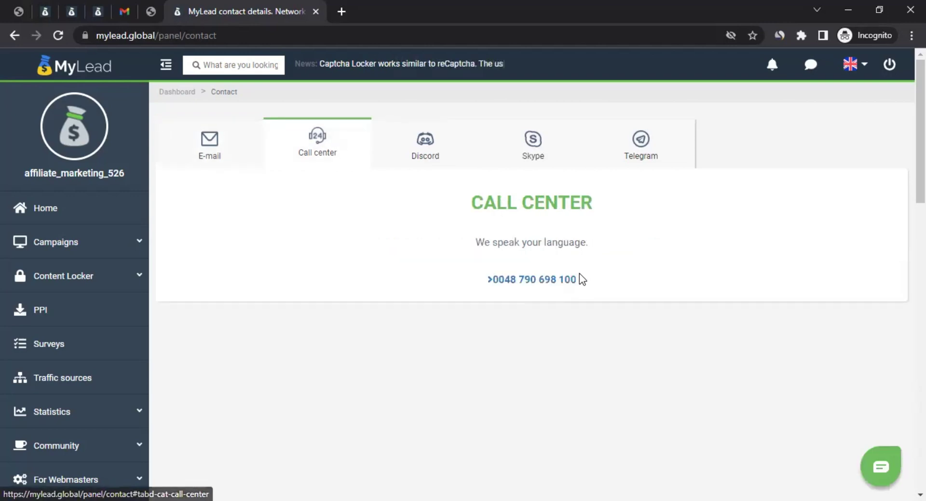
left_click(432, 146)
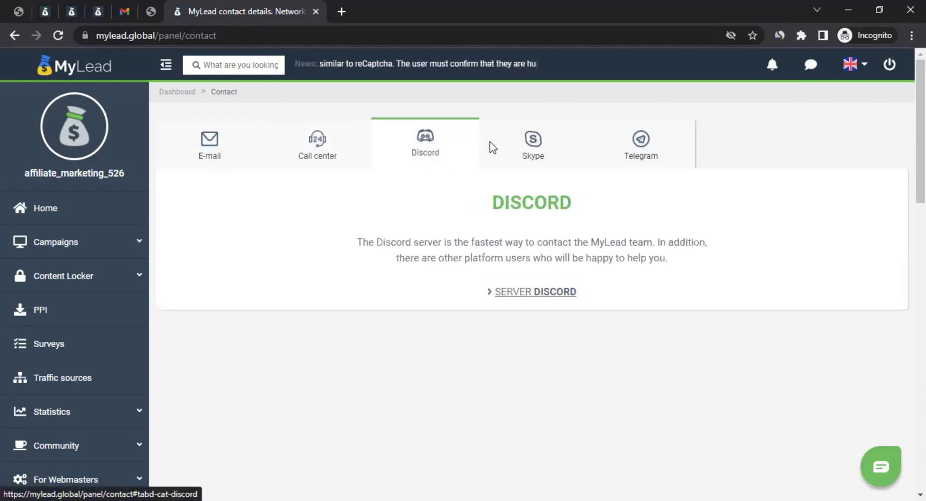
left_click(549, 141)
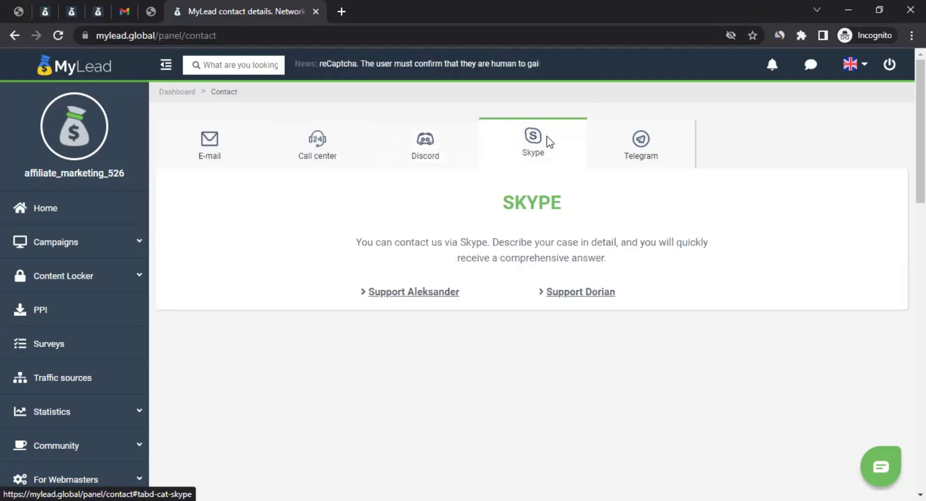
left_click(641, 141)
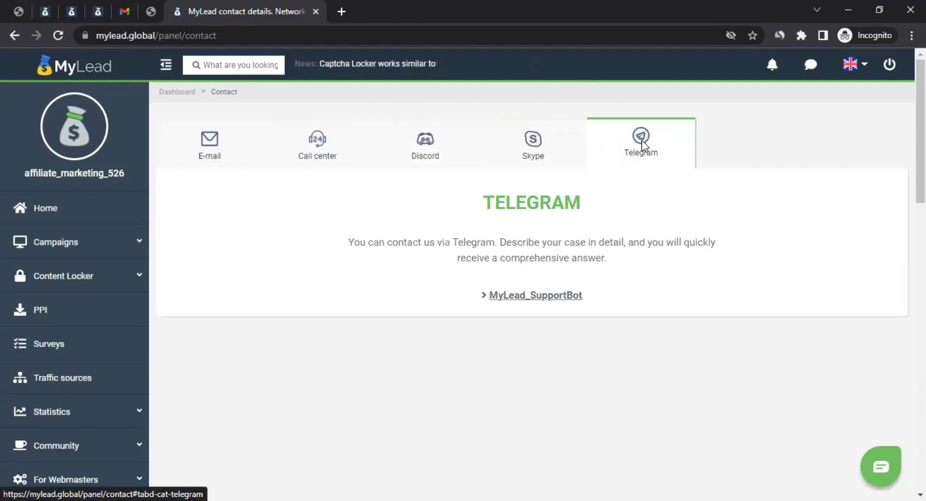
scroll(54, 229, "down", 1)
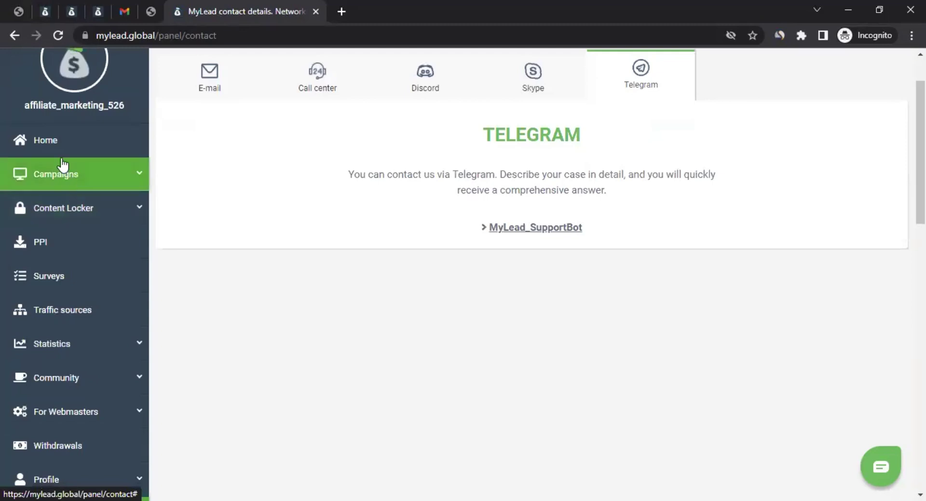
left_click(52, 145)
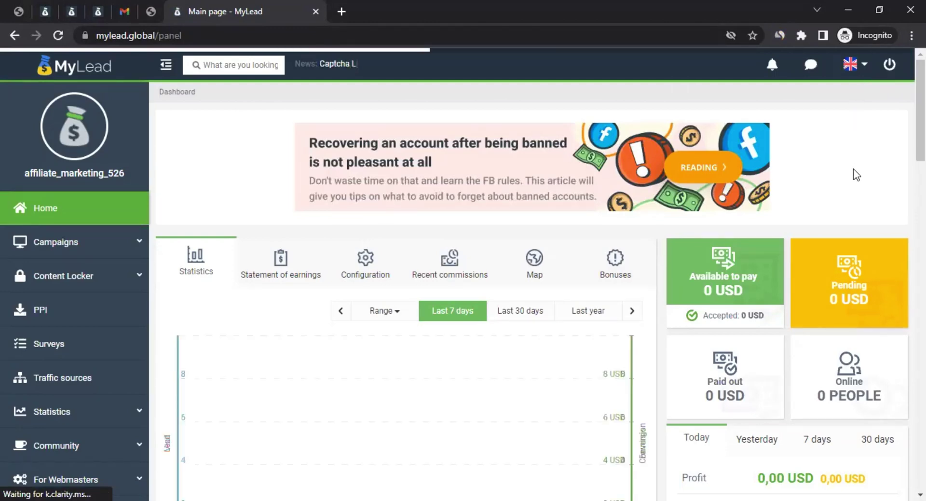
Step: Open the LOG IN form from the MyLead landing-page tab, then view the local 'Thank You For Watching' tab
left_click(42, 10)
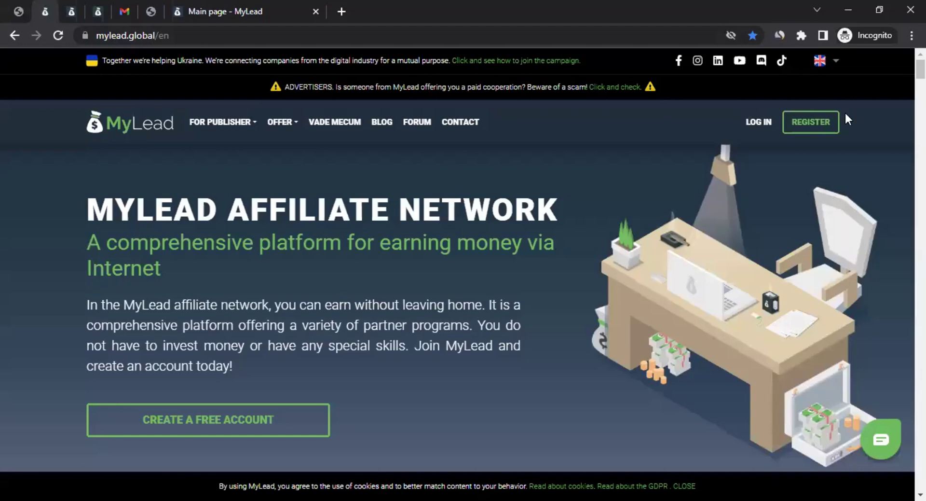
left_click(759, 125)
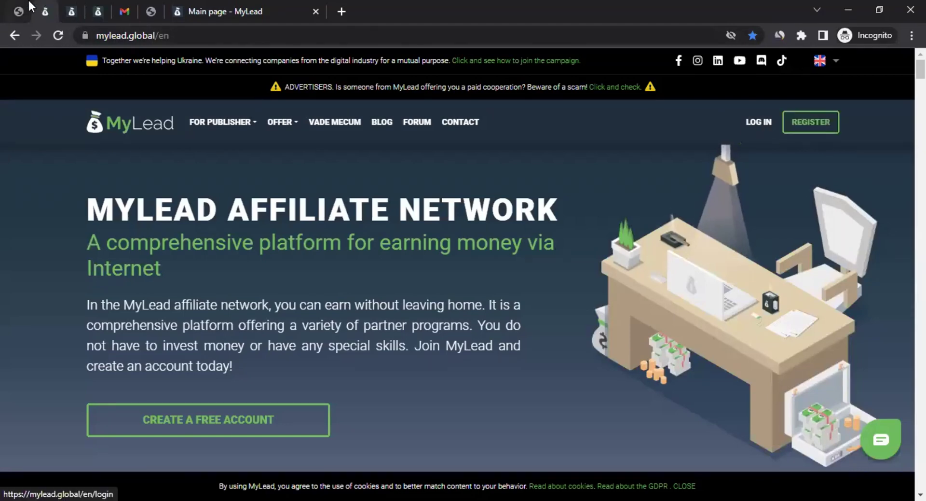
scroll(62, 150, "down", 3)
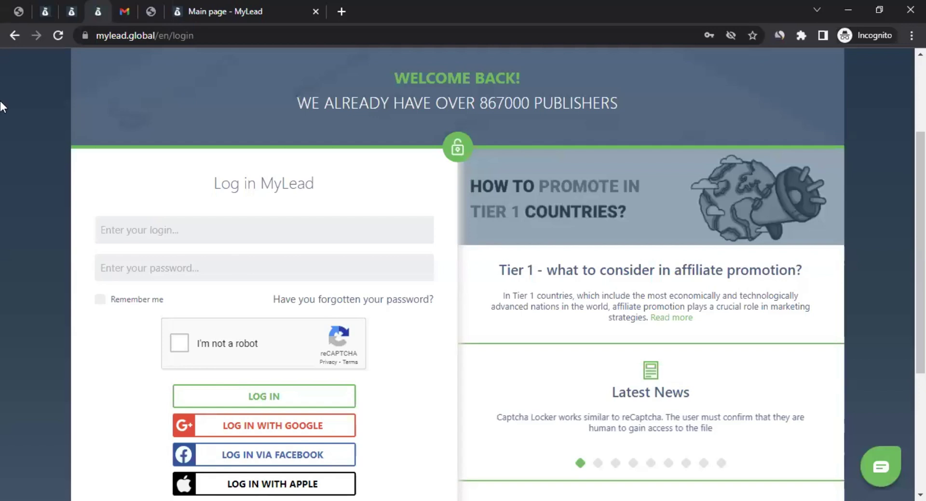
left_click(152, 16)
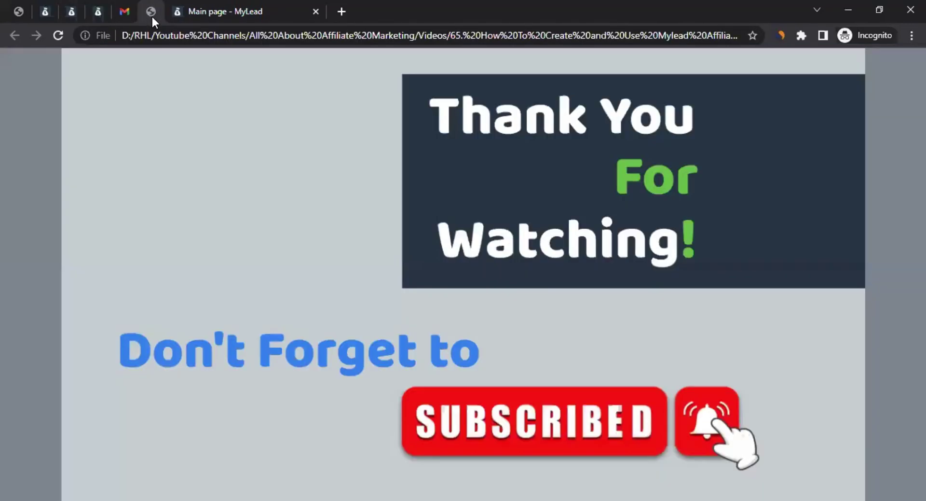